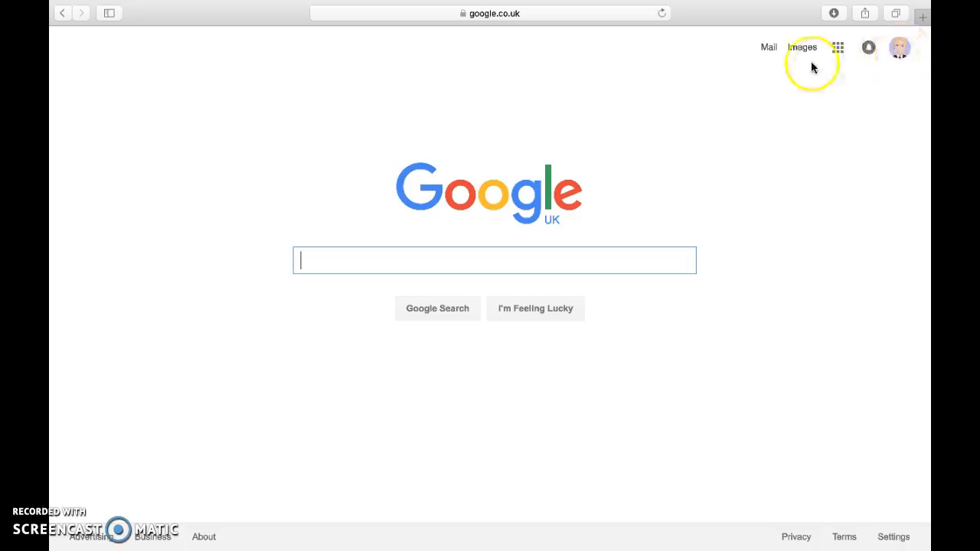
Step: Go to Google Forms from the Google apps and open the existing Capital Punishment Survey form
click(839, 49)
scroll(802, 256, down, 5)
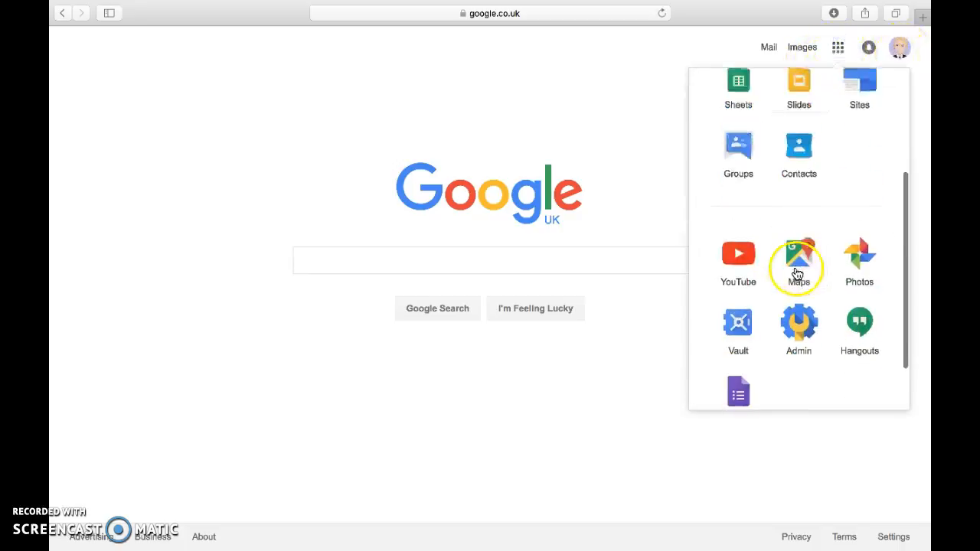
click(739, 398)
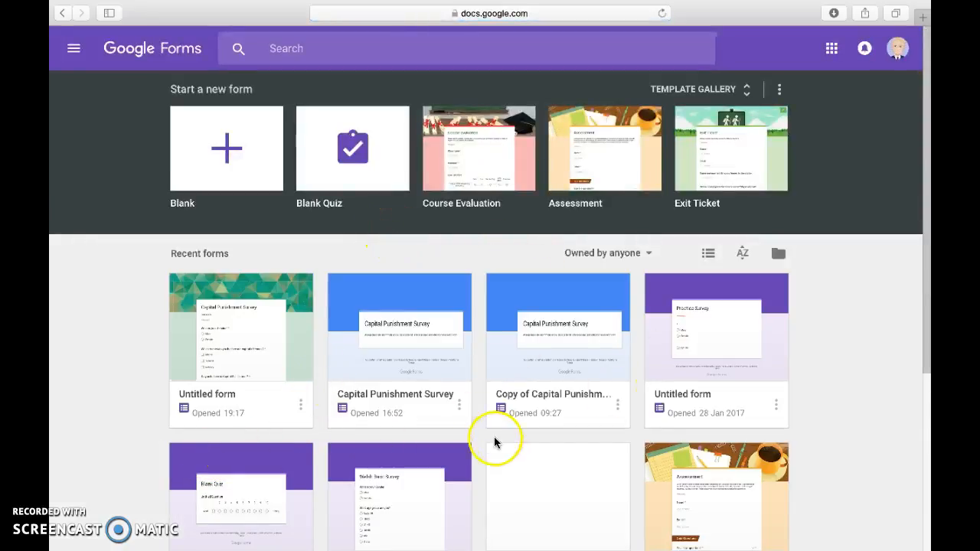
click(423, 328)
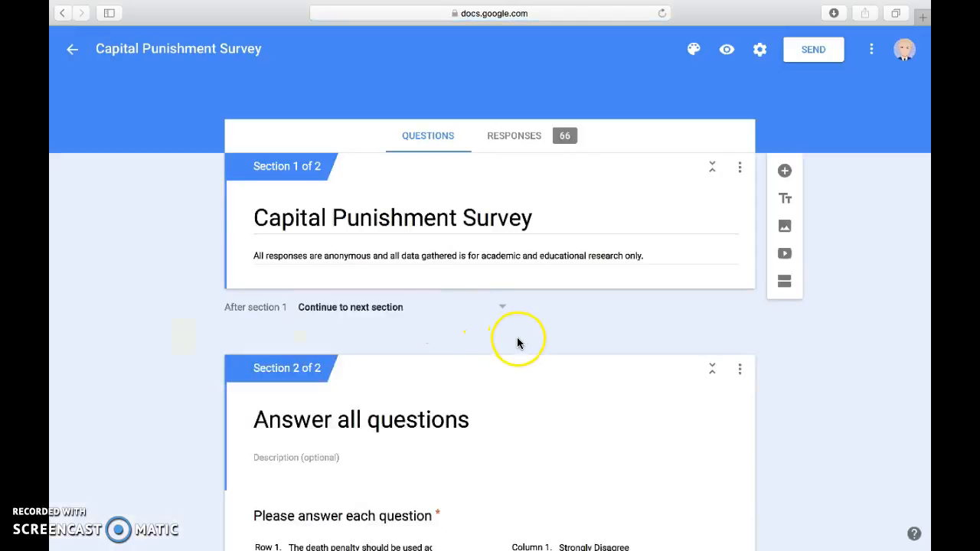
Step: Look through the survey's sections, from the statement grid to the capital offences, innocent-person risk scale, gender and age questions
scroll(519, 342, down, 2)
scroll(519, 342, up, 2)
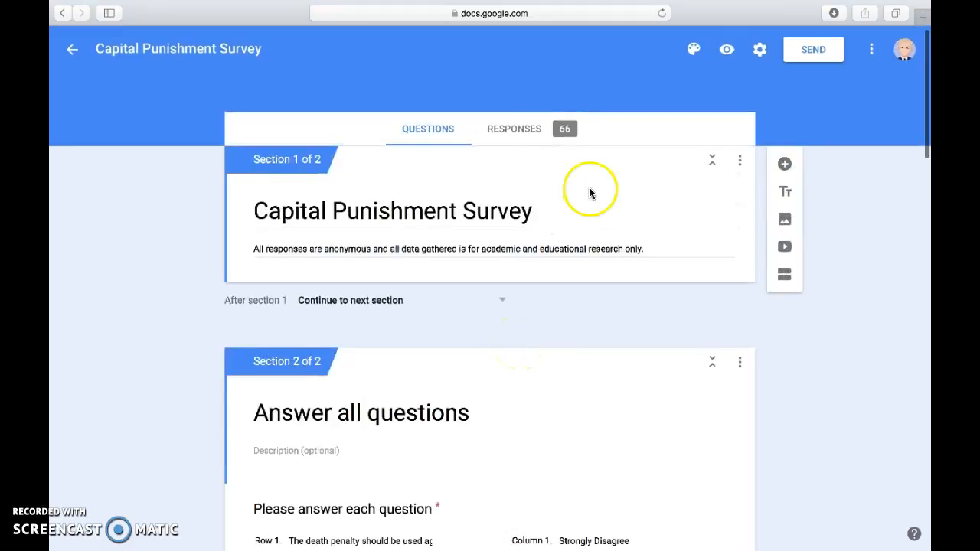
click(567, 131)
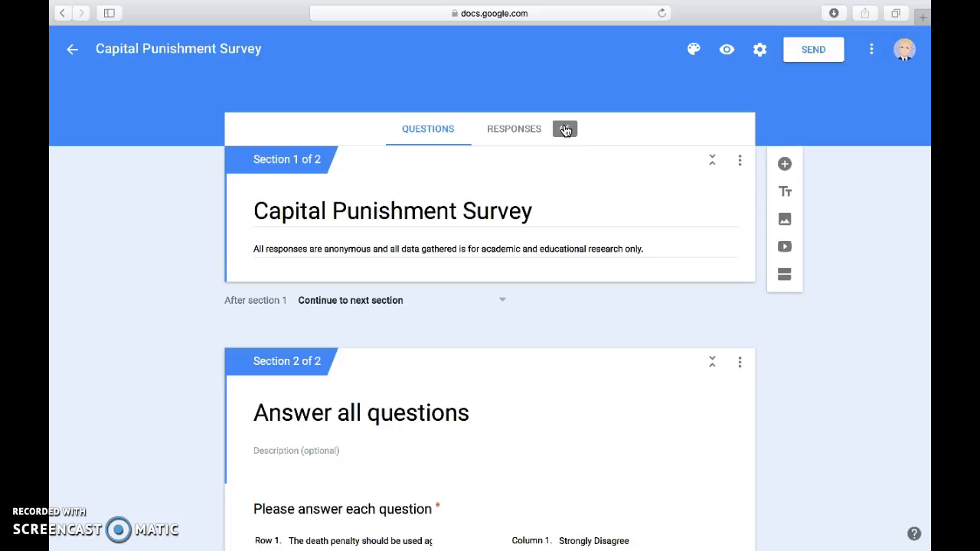
scroll(446, 237, down, 3)
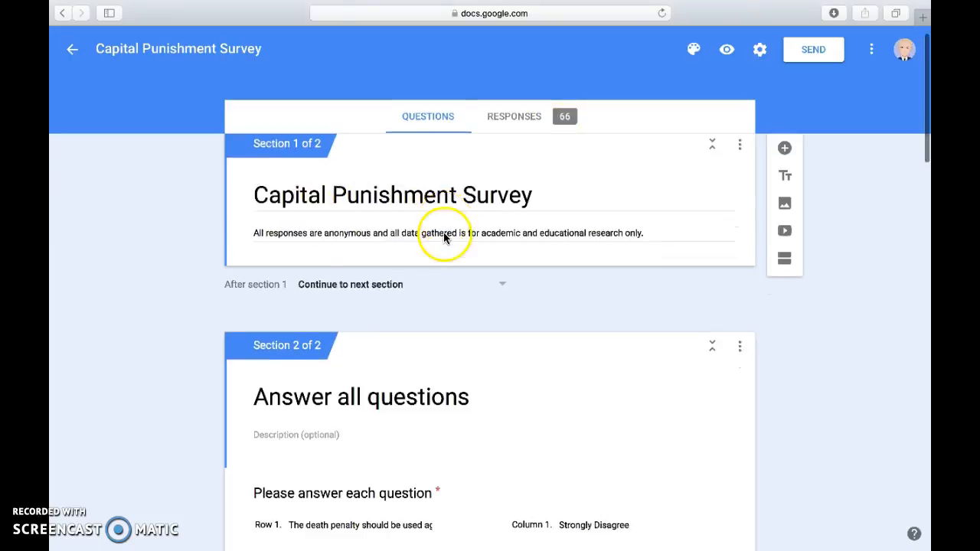
scroll(446, 237, down, 1)
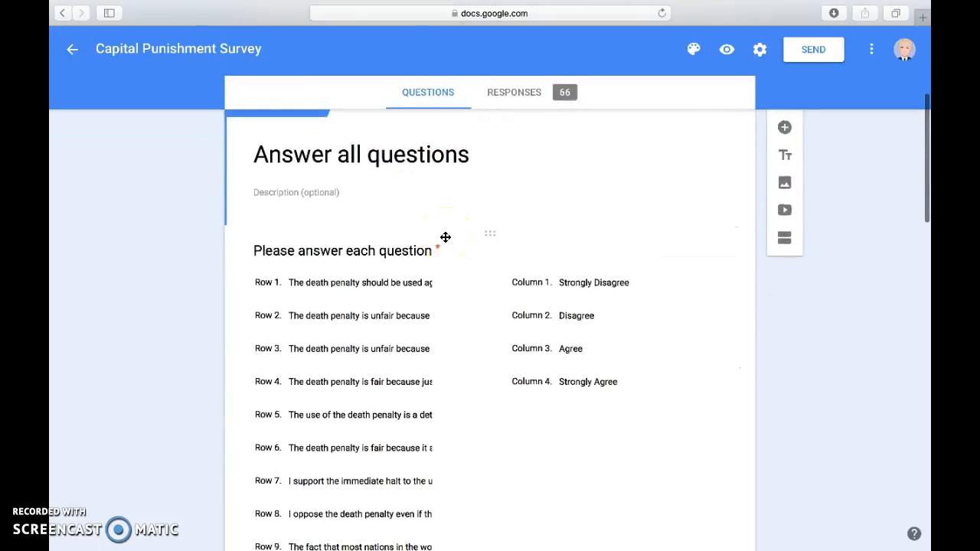
scroll(446, 238, up, 1)
scroll(446, 238, down, 9)
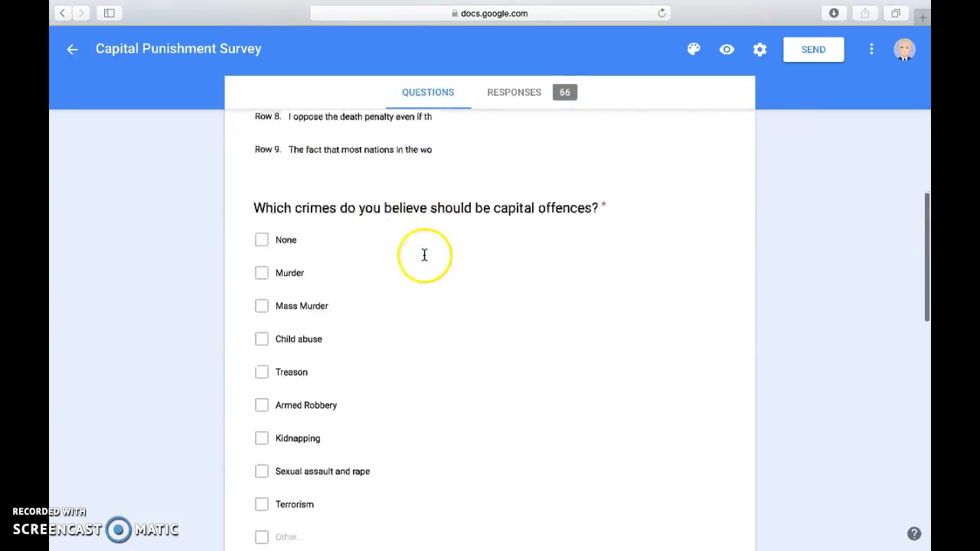
scroll(423, 259, down, 3)
scroll(422, 262, up, 4)
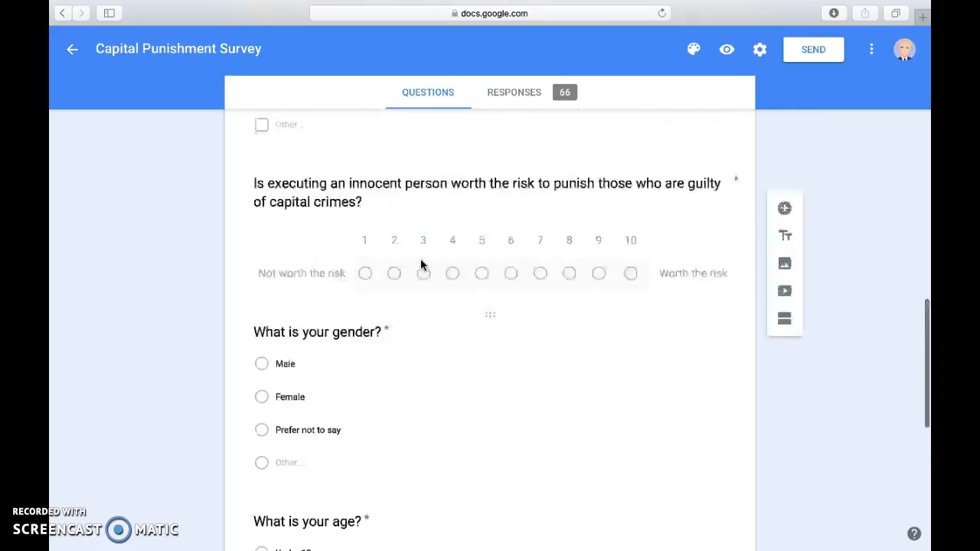
scroll(422, 261, up, 9)
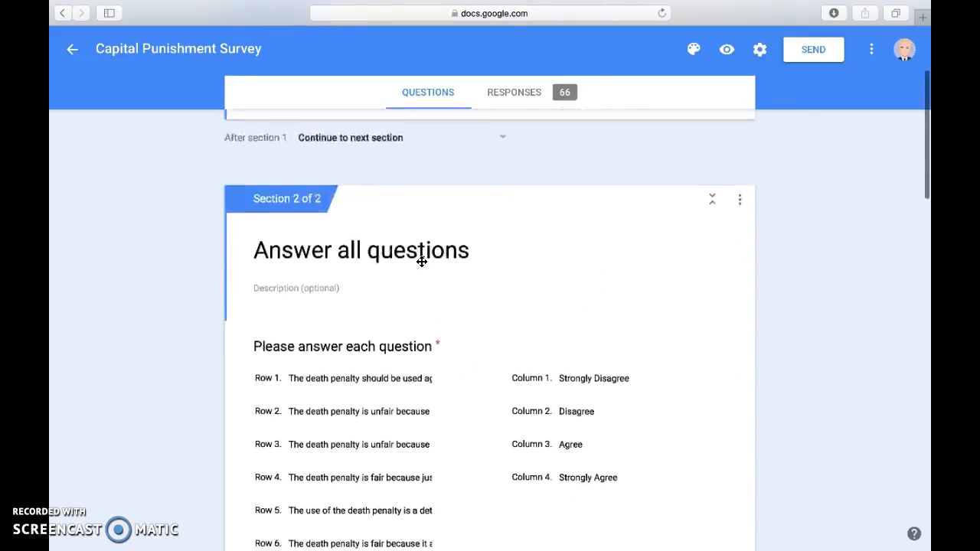
click(396, 273)
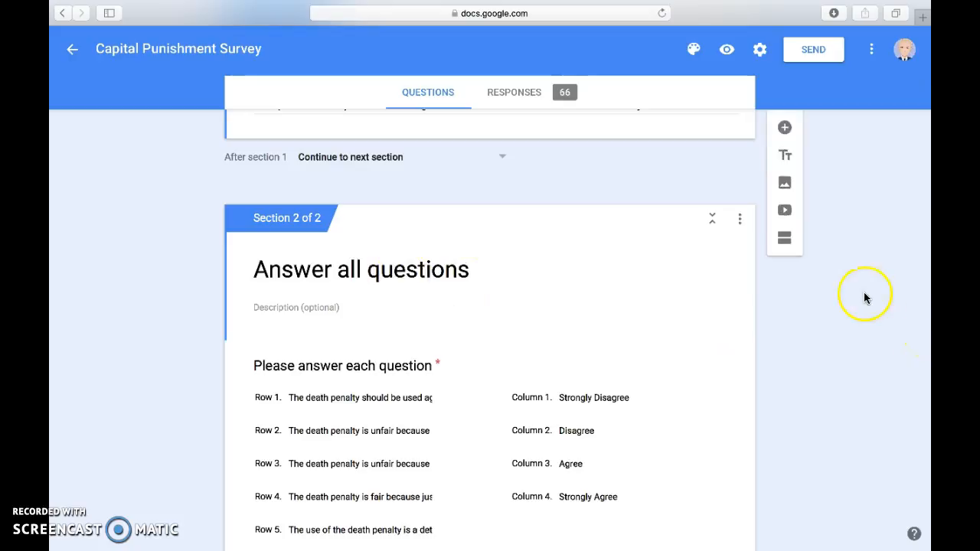
scroll(677, 344, down, 3)
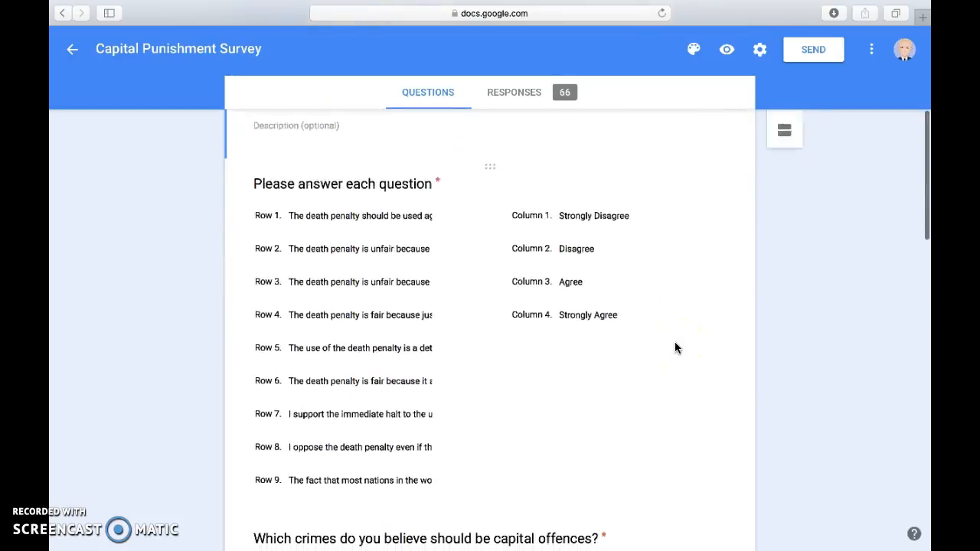
scroll(676, 345, up, 1)
scroll(677, 348, up, 1)
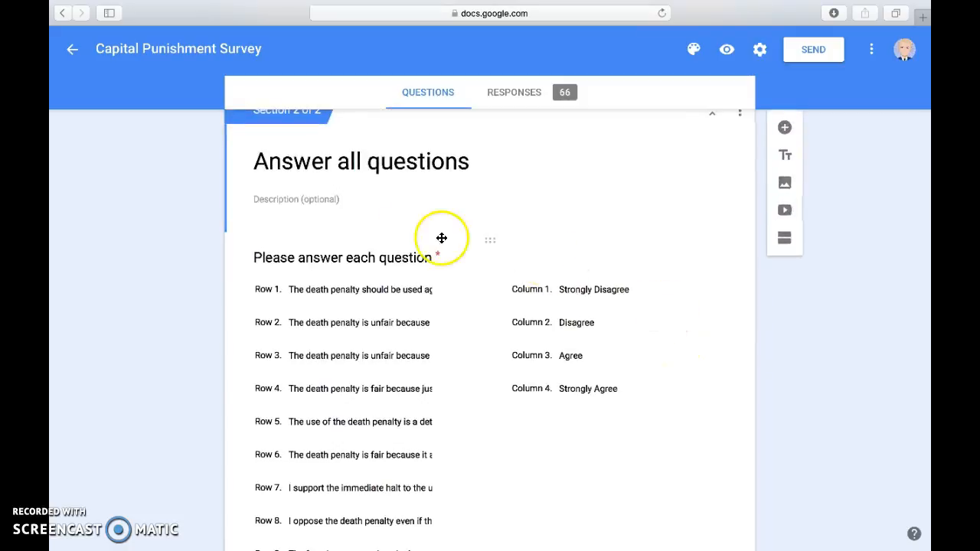
scroll(617, 332, down, 3)
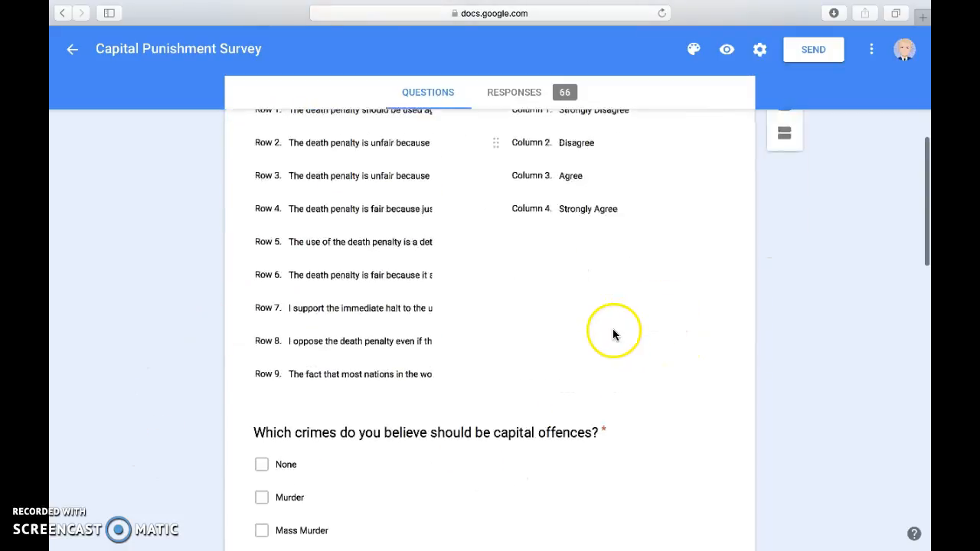
scroll(341, 156, up, 1)
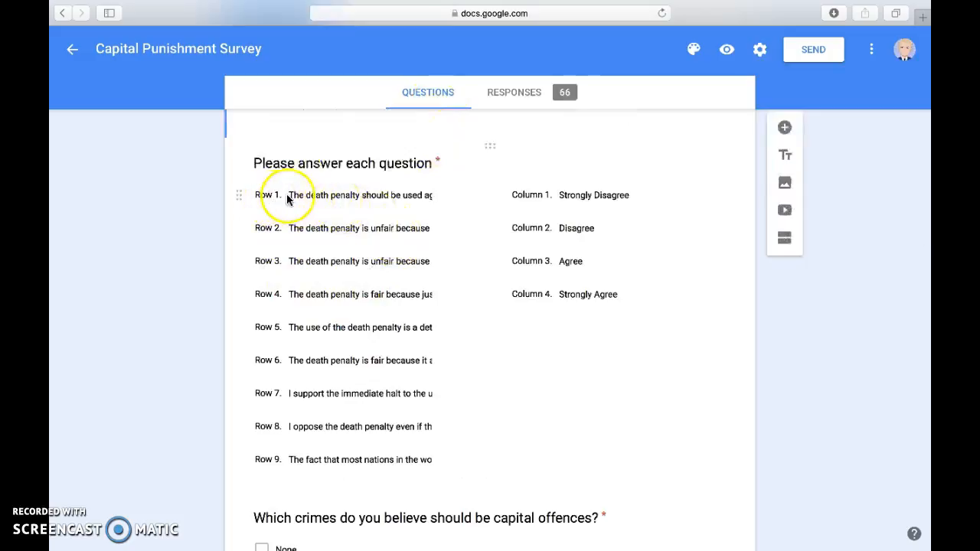
Step: Open the "Please answer each question" grid for editing and select the text of its Row 1 statement
click(479, 197)
click(437, 203)
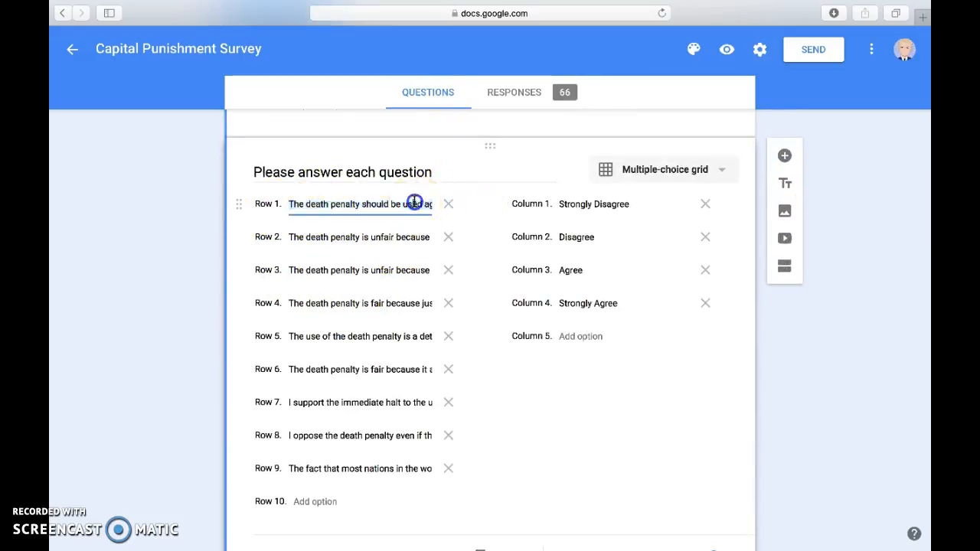
triple_click(414, 203)
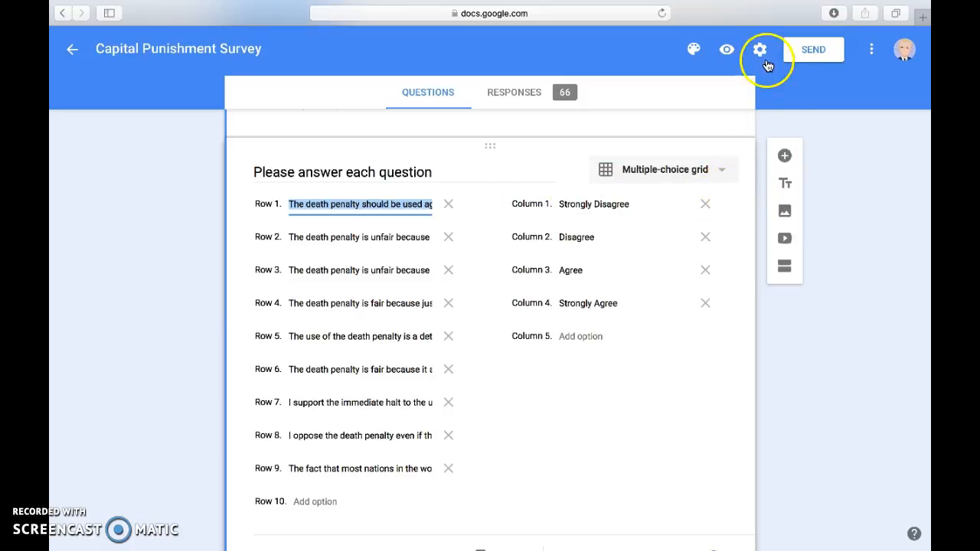
Step: Preview the survey as a respondent and continue past the introduction to the "Answer all questions" section
click(726, 54)
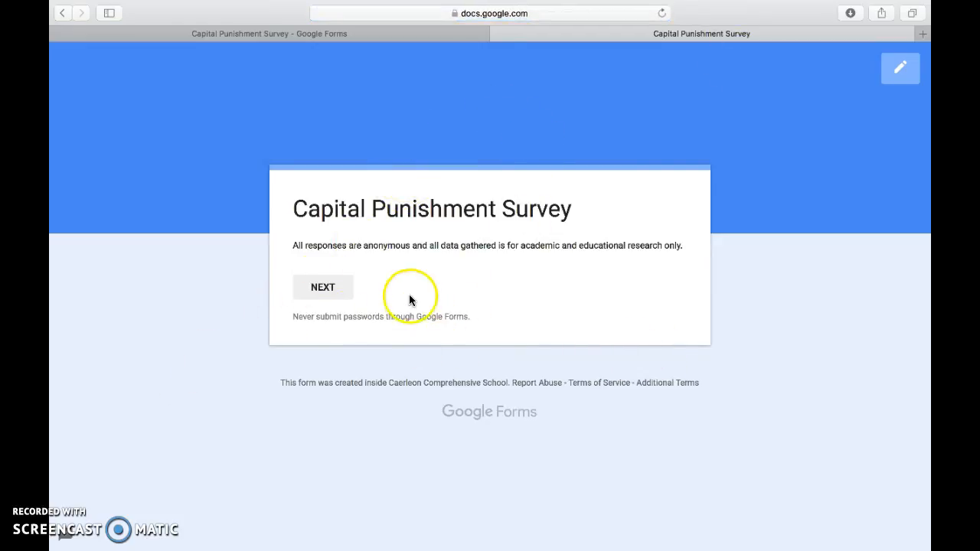
click(320, 288)
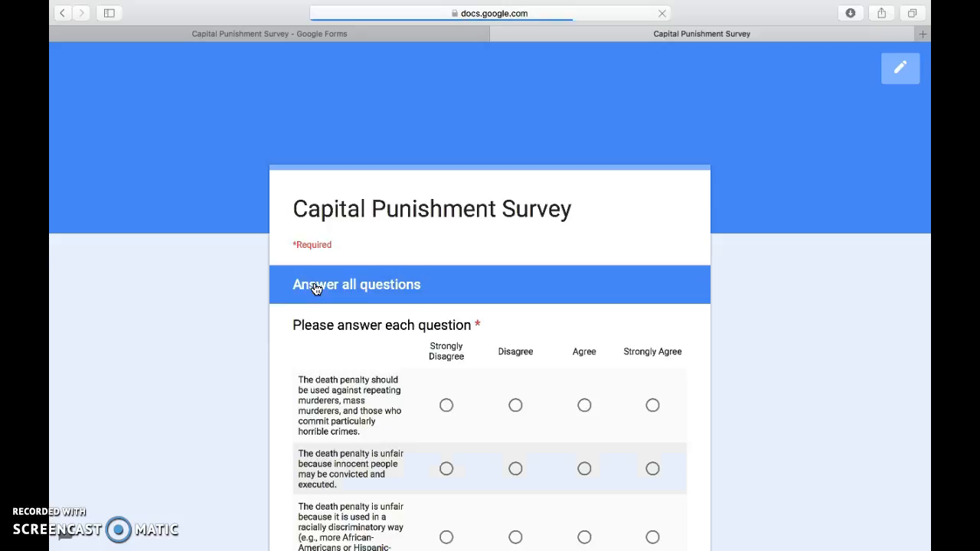
scroll(360, 328, down, 3)
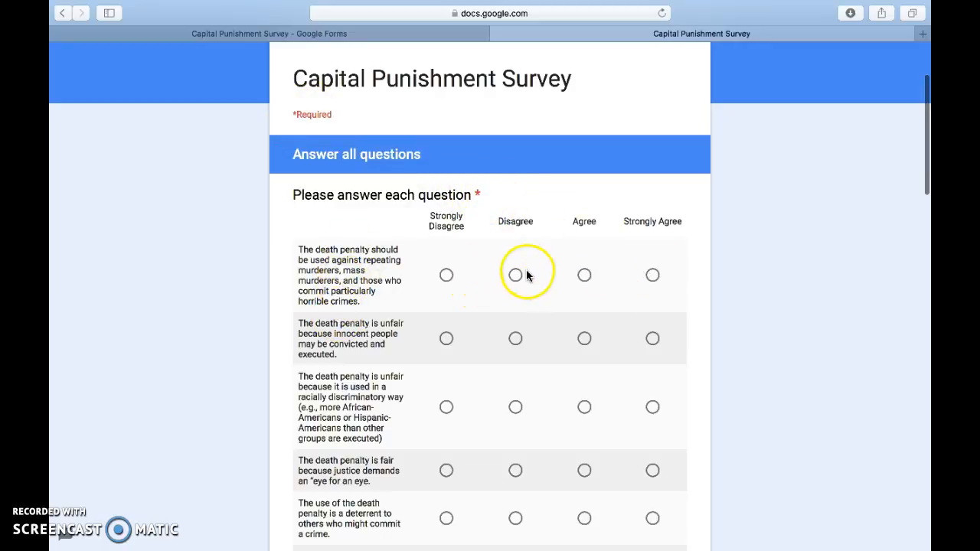
Step: Answer the grid's first three statements with Agree, Strongly Agree and Disagree, respectively
click(583, 275)
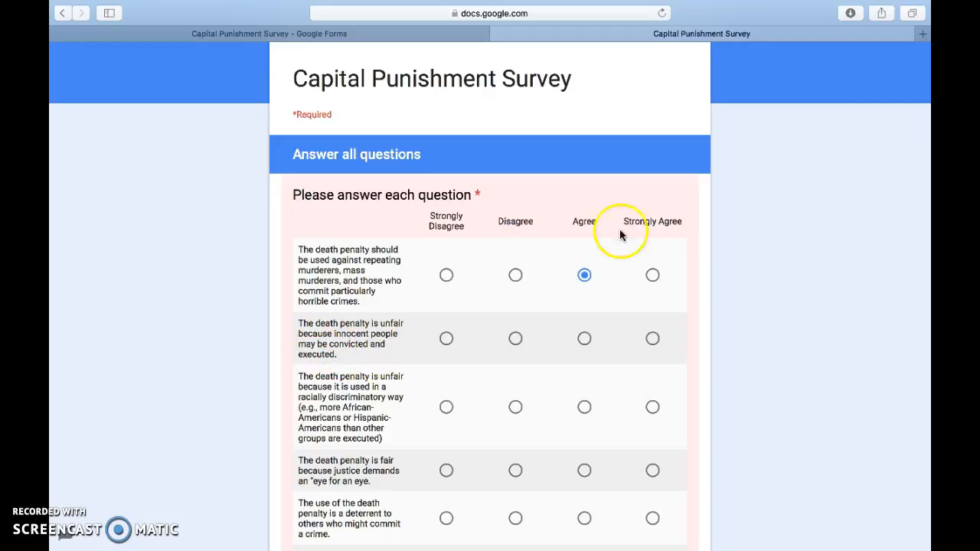
click(651, 343)
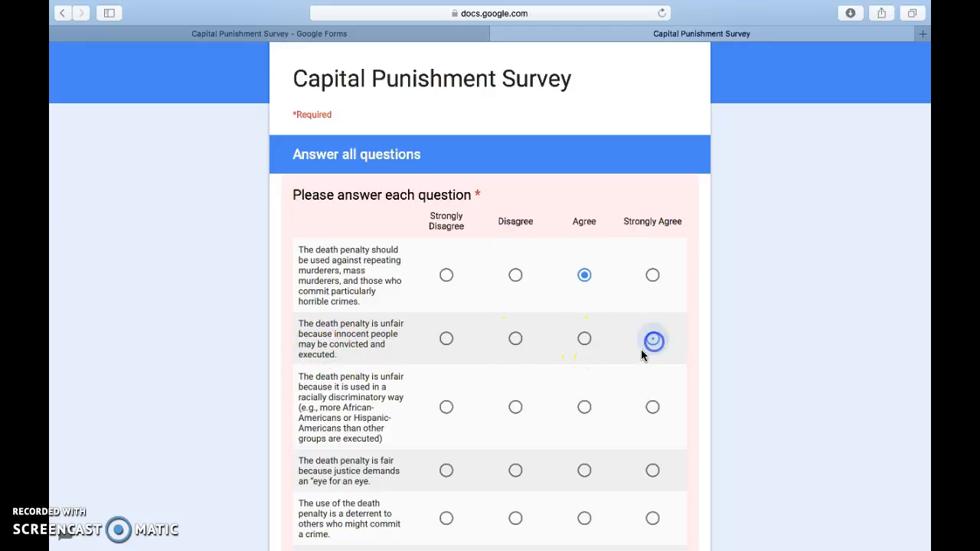
scroll(636, 356, down, 3)
click(516, 307)
scroll(518, 308, down, 3)
scroll(358, 245, down, 2)
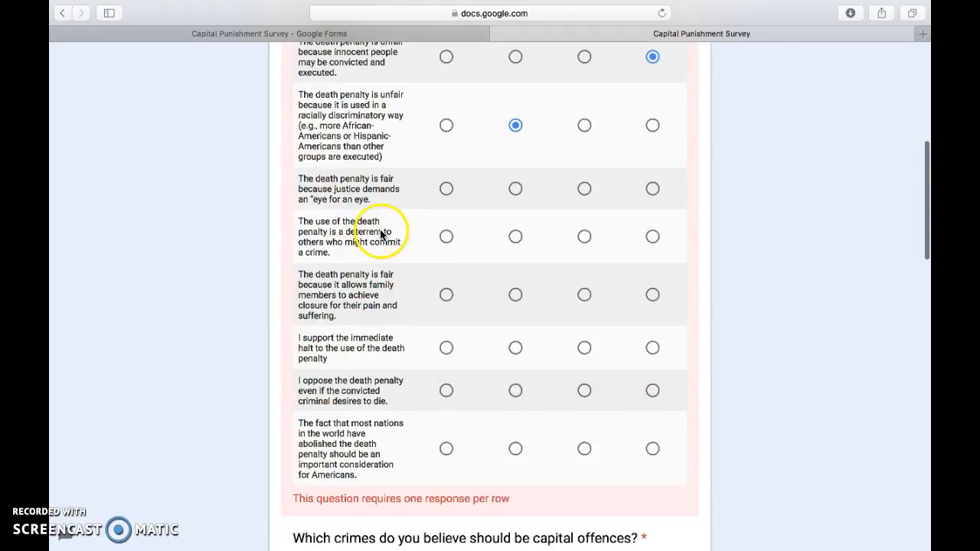
scroll(513, 246, up, 6)
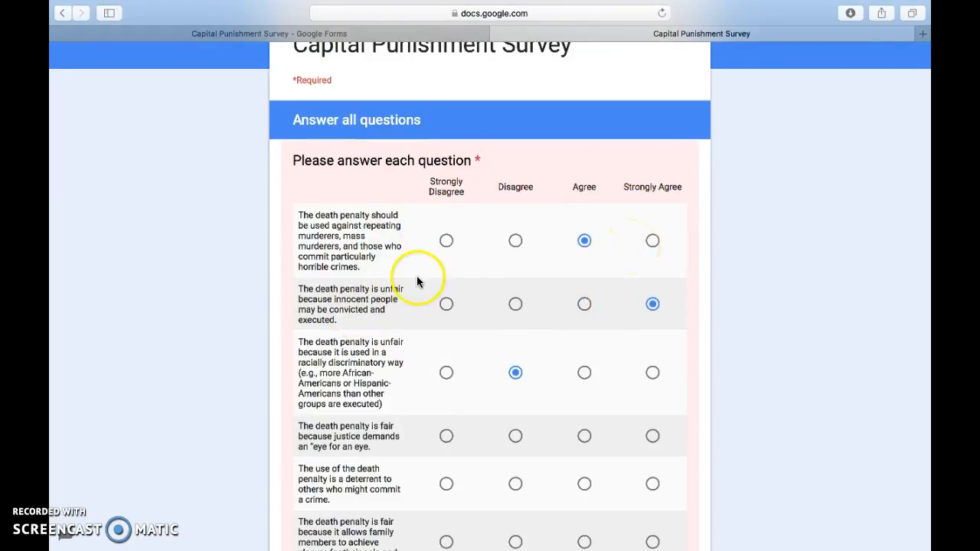
Step: For the capital offences question, choose only Murder, Mass Murder, Child abuse, Treason and Terrorism
scroll(422, 307, down, 5)
scroll(414, 314, down, 10)
scroll(416, 312, down, 2)
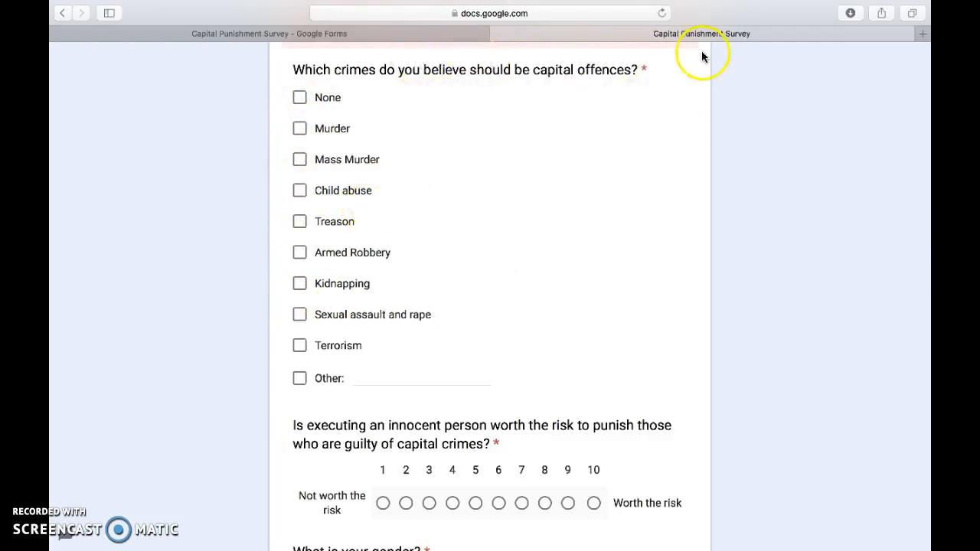
click(300, 102)
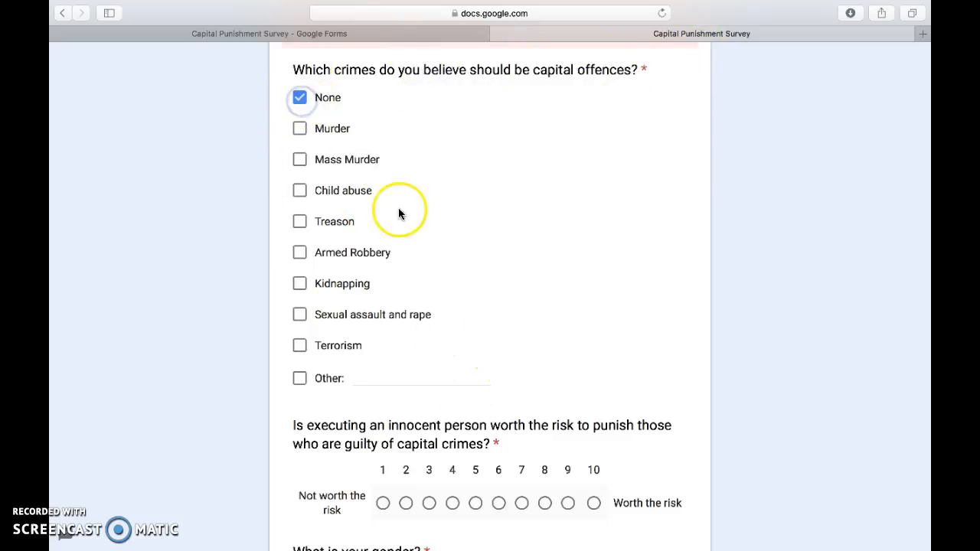
click(299, 98)
click(302, 137)
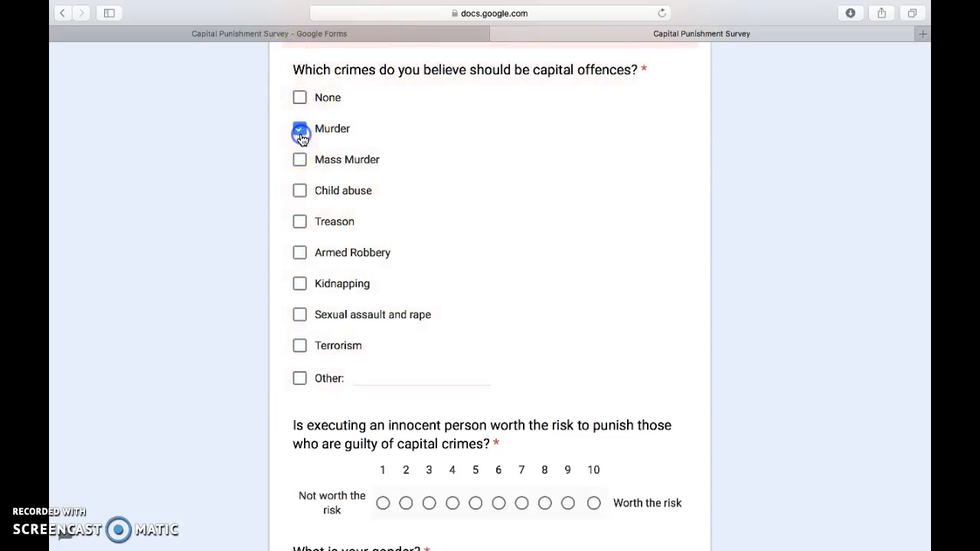
click(299, 164)
click(300, 191)
click(300, 225)
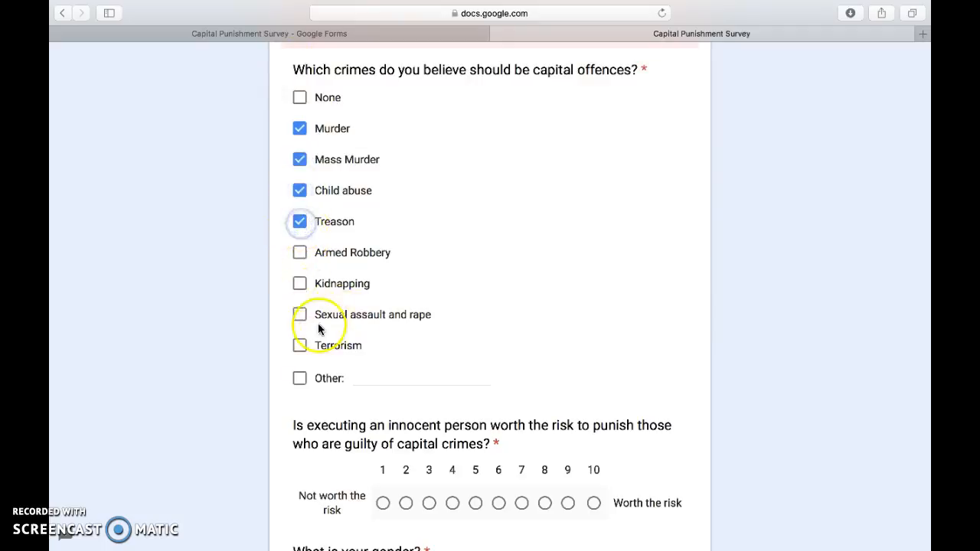
click(301, 350)
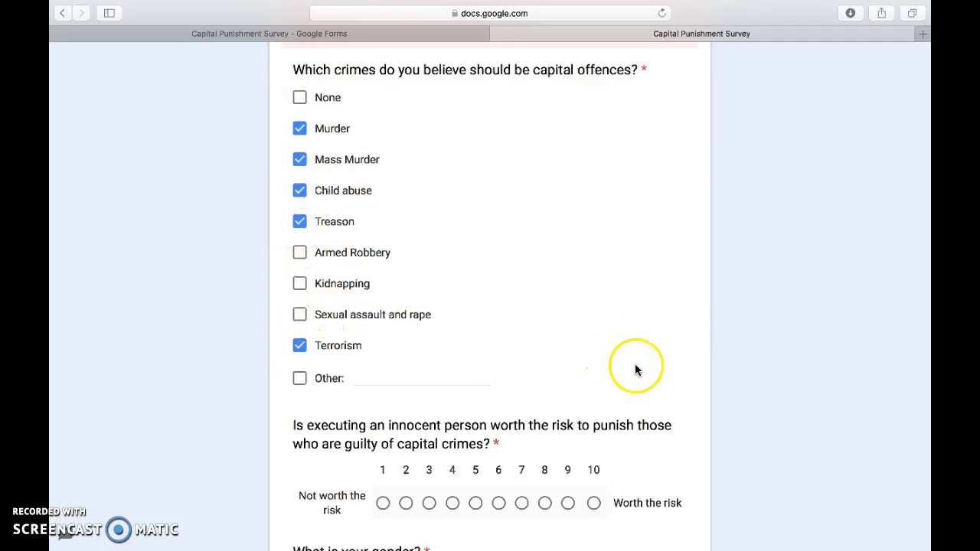
click(300, 382)
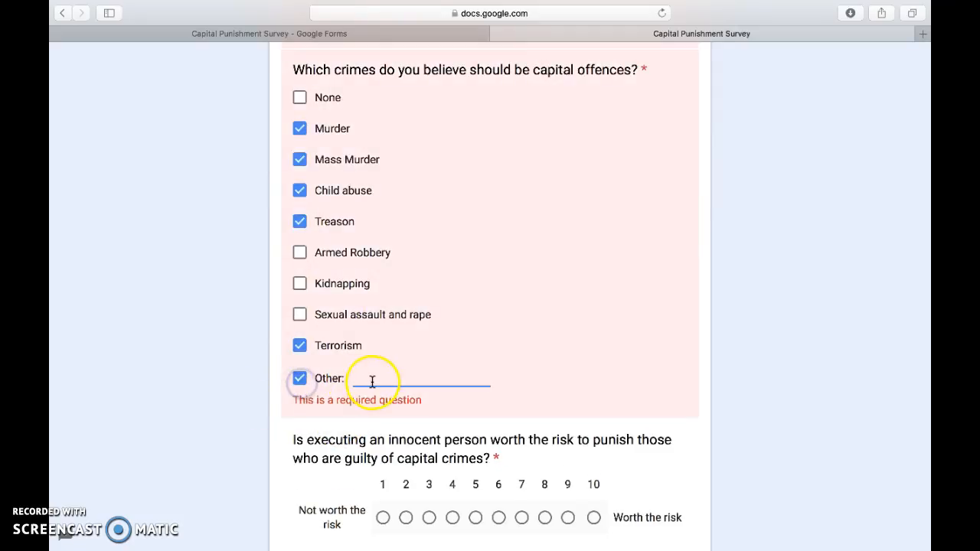
click(295, 381)
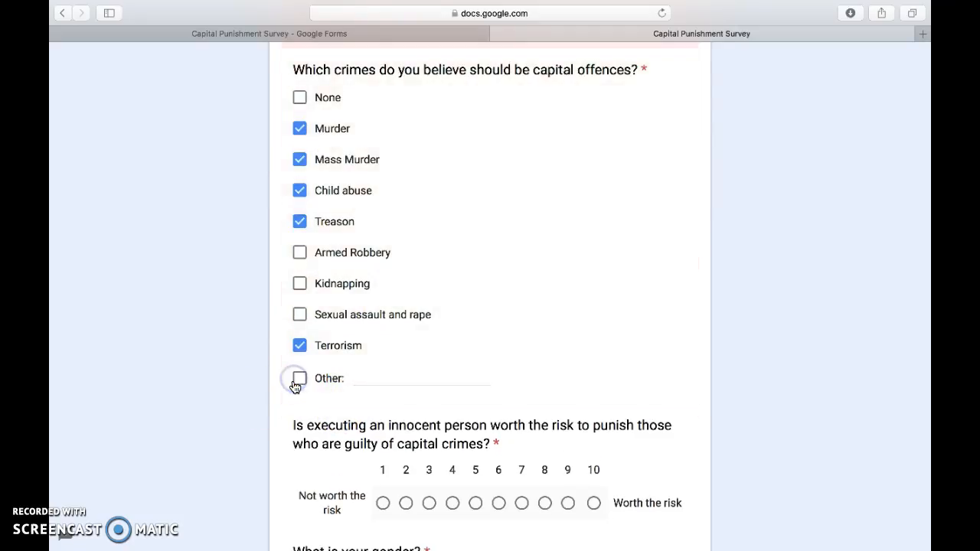
Step: Rate whether executing an innocent person is worth the risk as 7, and look back over the answers
scroll(431, 427, down, 4)
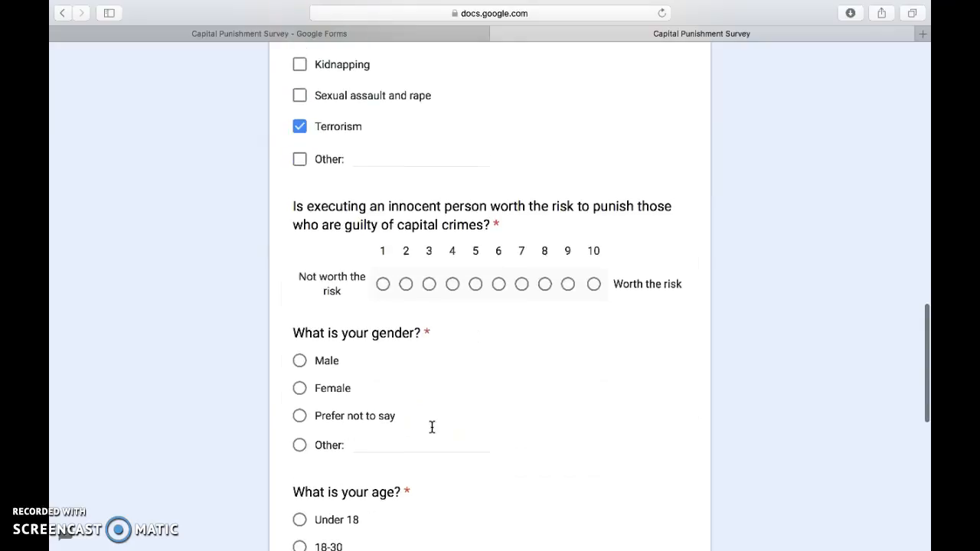
scroll(432, 426, down, 1)
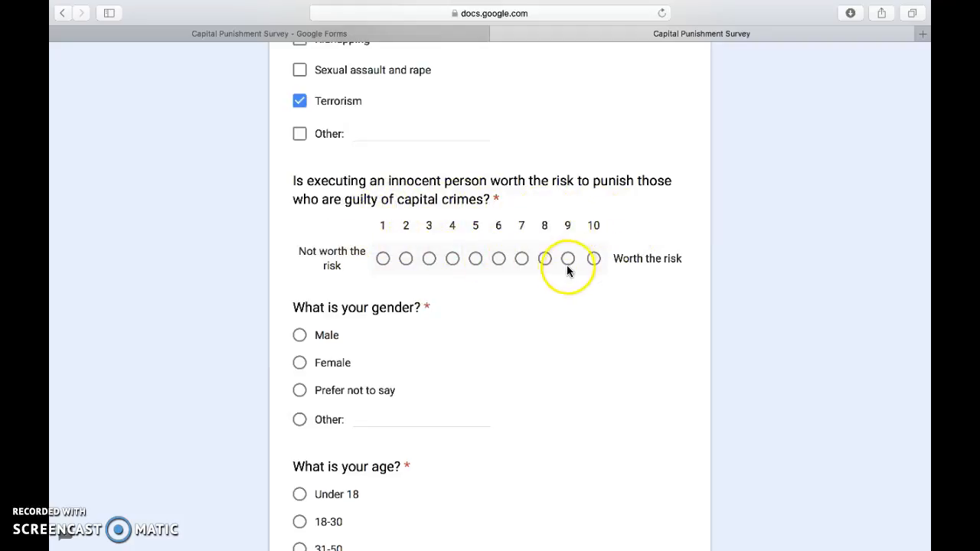
click(521, 261)
scroll(526, 344, up, 15)
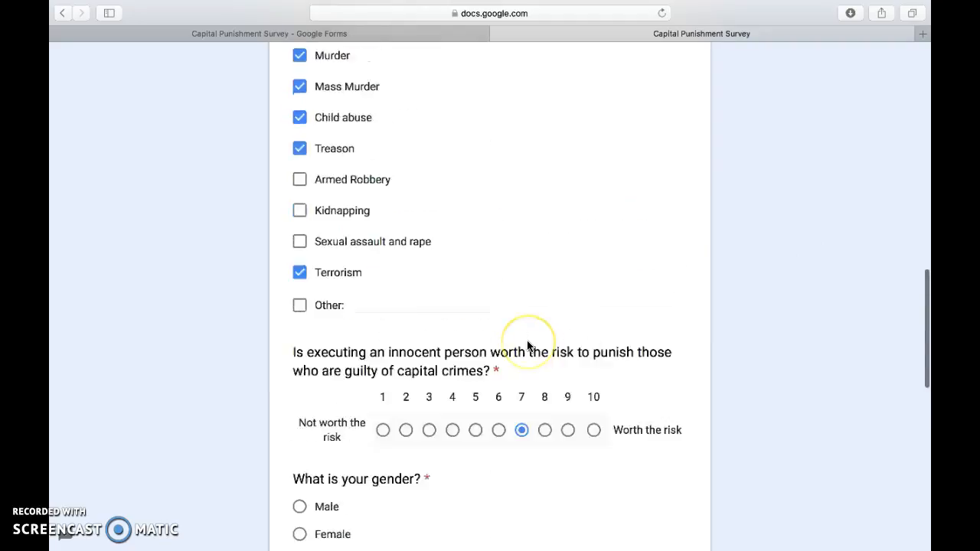
scroll(516, 323, down, 15)
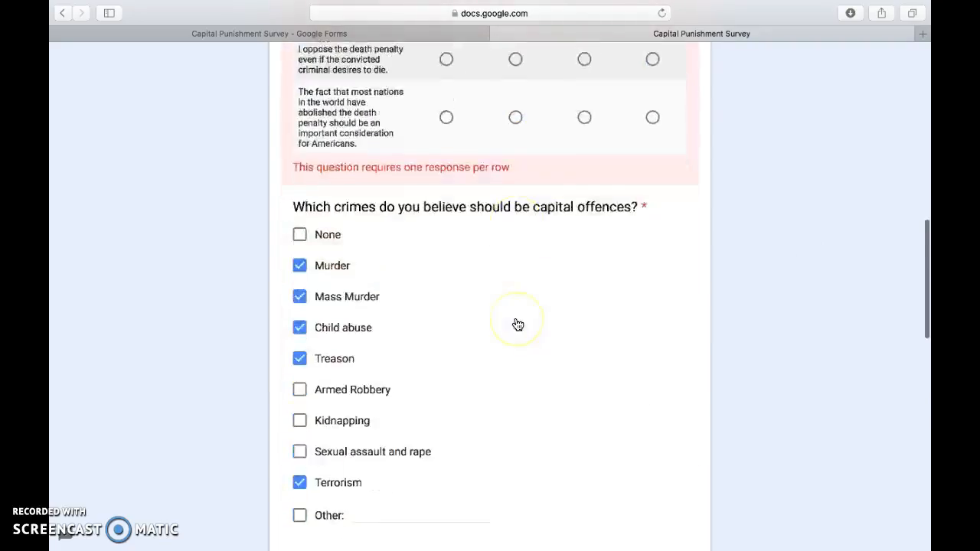
Step: Examine the gender, age and education level questions at the end of the survey preview
scroll(514, 327, up, 5)
scroll(514, 327, down, 5)
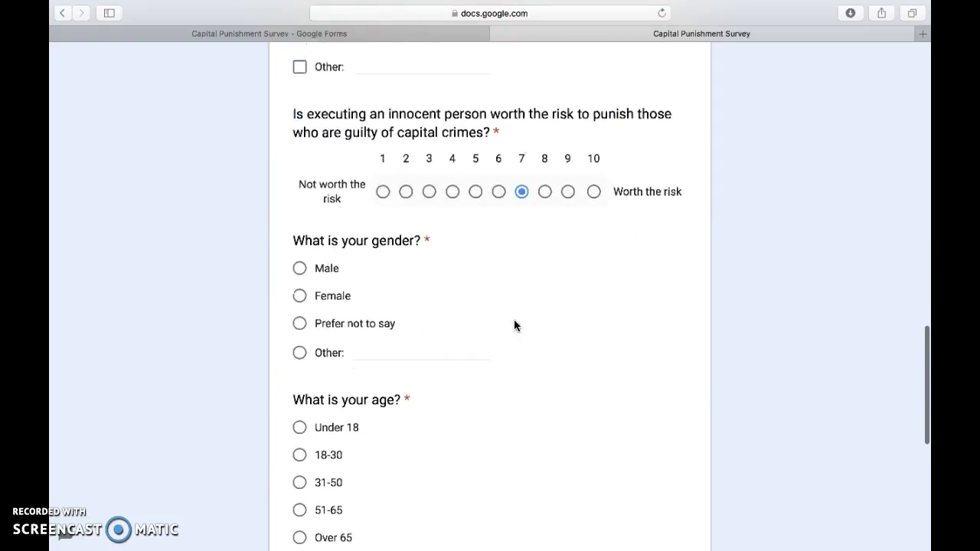
click(514, 330)
scroll(512, 331, down, 3)
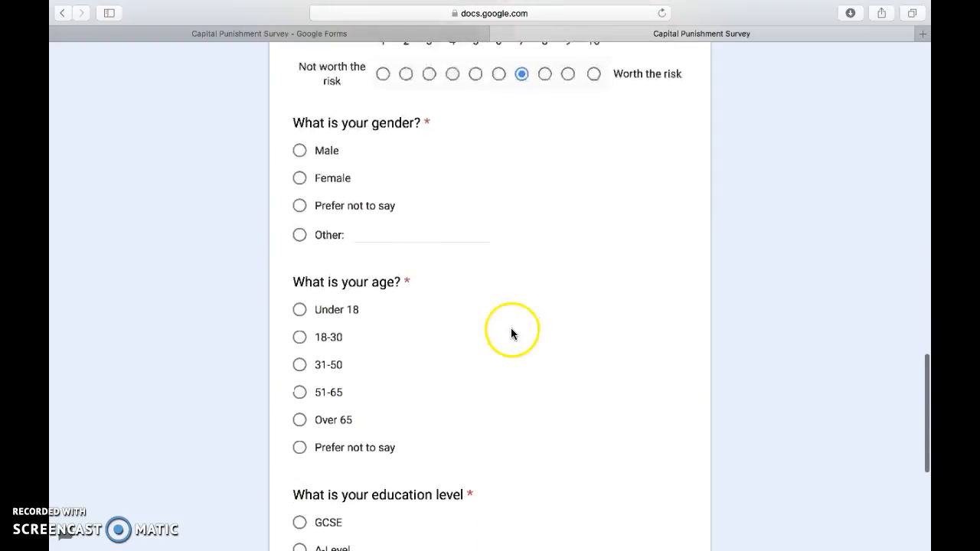
click(432, 156)
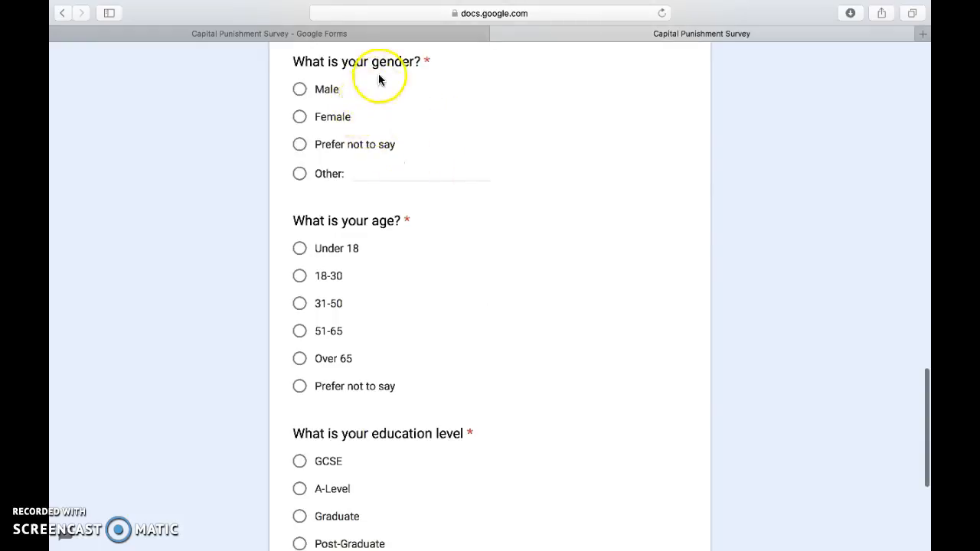
scroll(343, 457, down, 3)
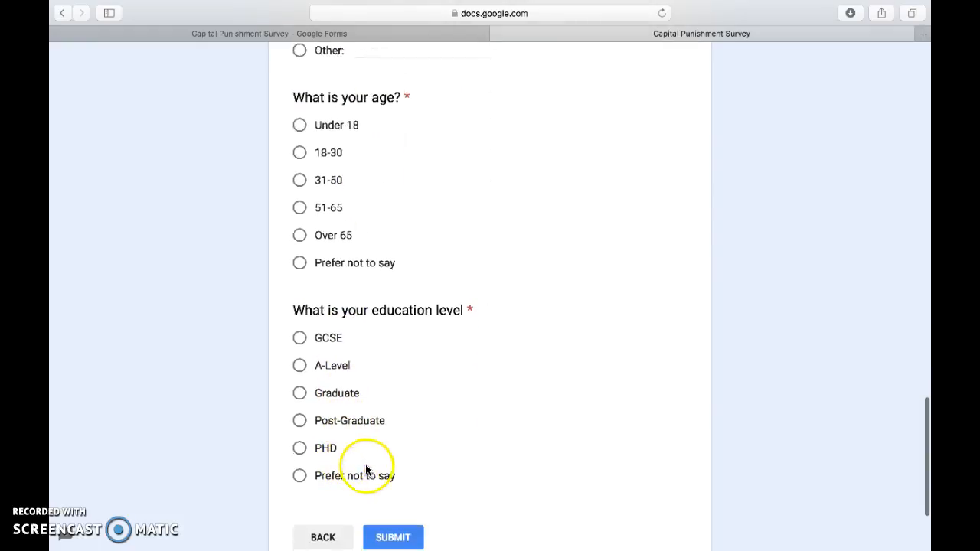
scroll(314, 300, up, 4)
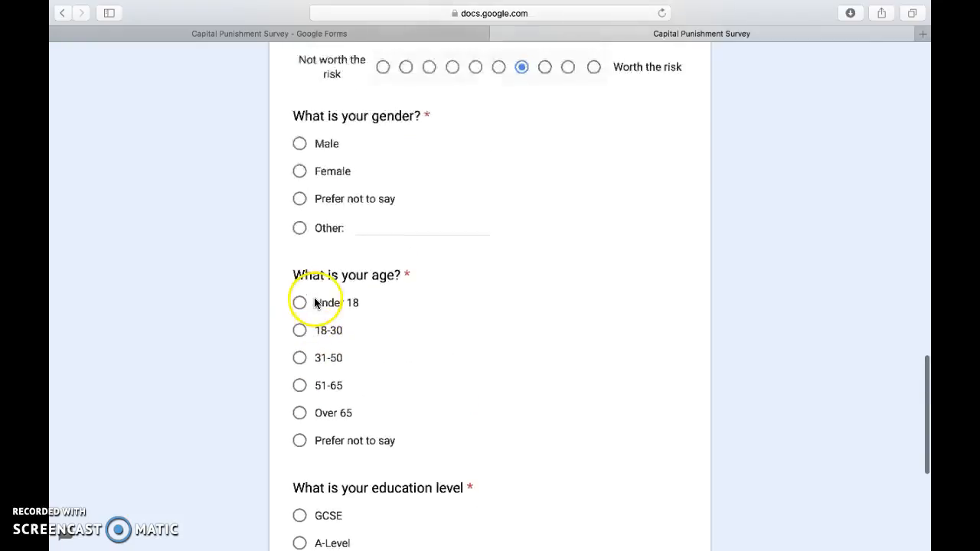
scroll(345, 305, up, 1)
scroll(502, 210, down, 2)
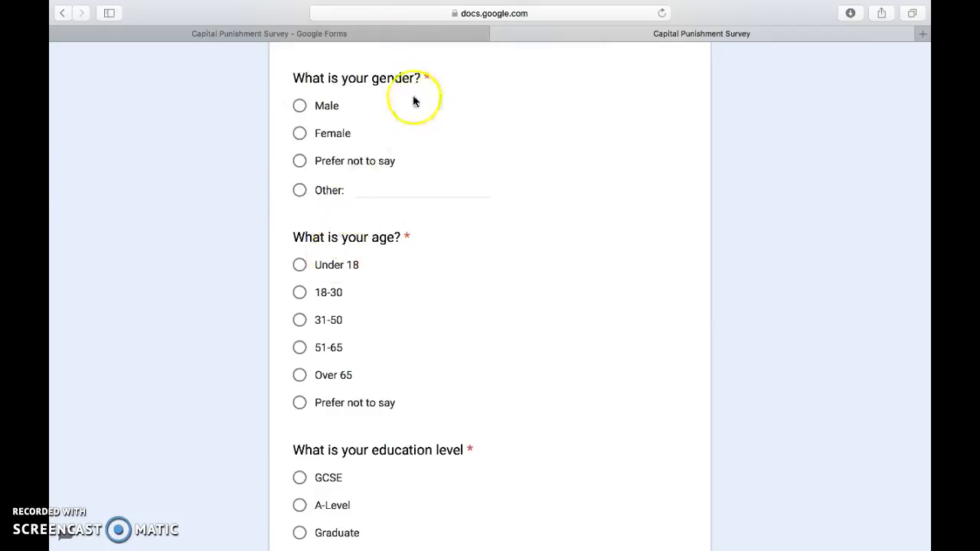
Step: Answer the gender, age and education level questions with Male, 31-50 and Post-Graduate, respectively
click(301, 108)
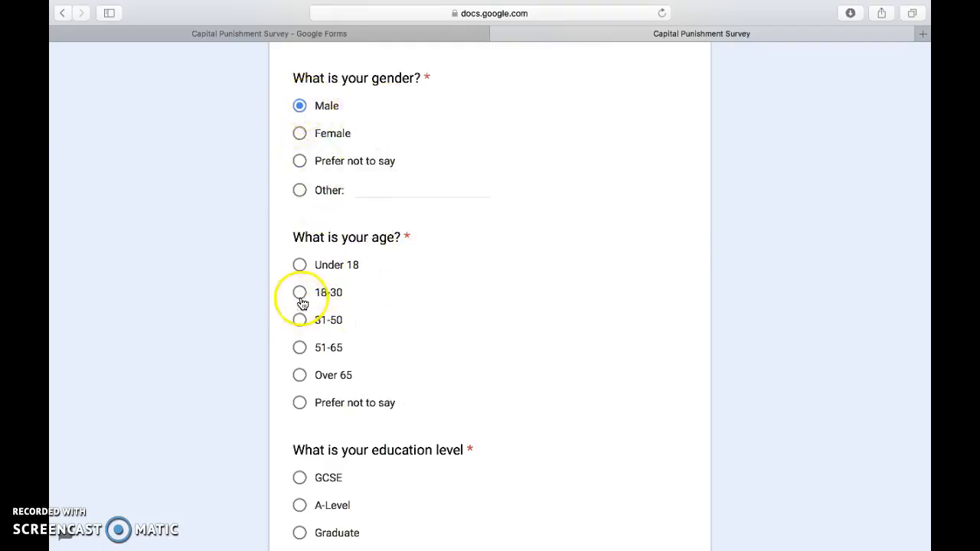
click(296, 321)
scroll(310, 360, down, 4)
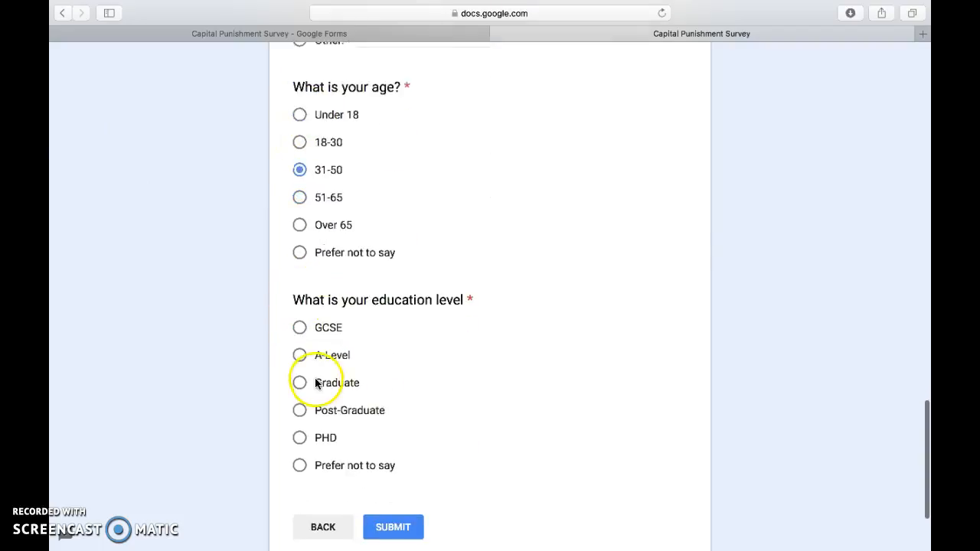
click(300, 409)
scroll(472, 416, up, 2)
scroll(473, 415, down, 2)
scroll(404, 286, down, 2)
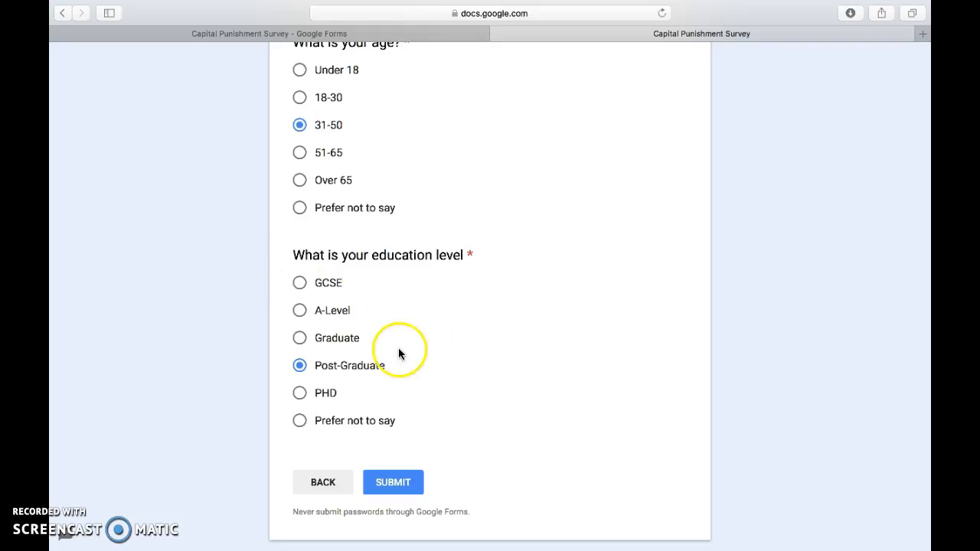
Step: Look back over the answered survey questions, from education level up to the multiple-choice grid under the survey title
scroll(578, 318, up, 2)
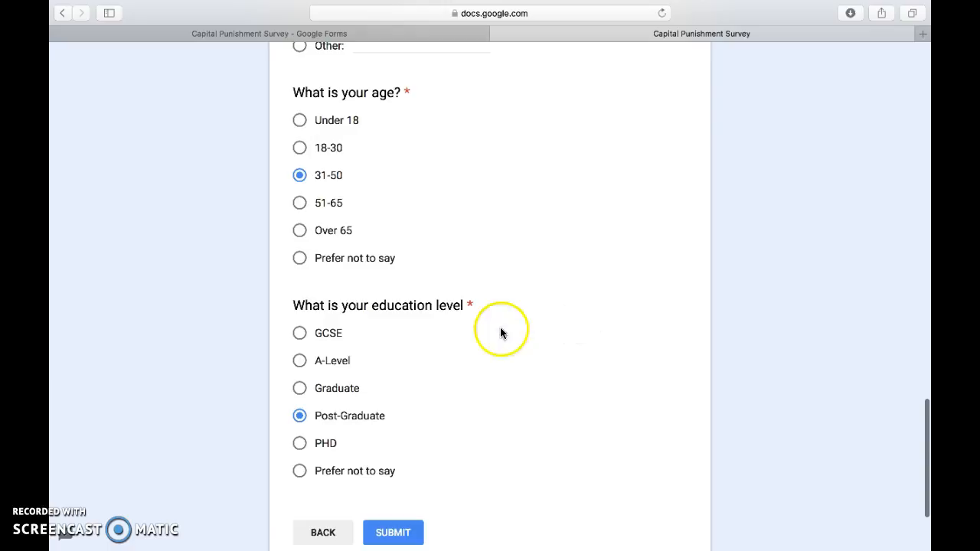
scroll(475, 337, up, 2)
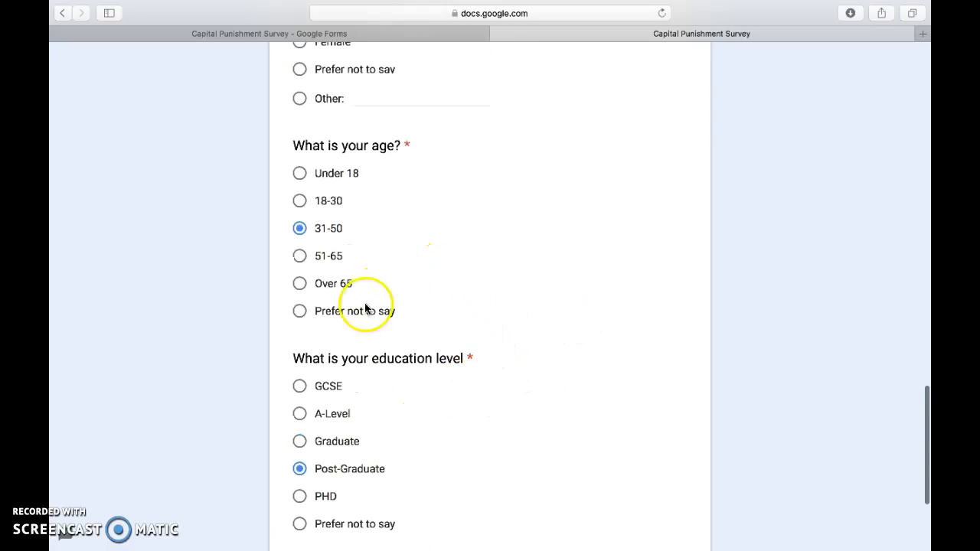
scroll(383, 317, up, 3)
scroll(388, 317, up, 2)
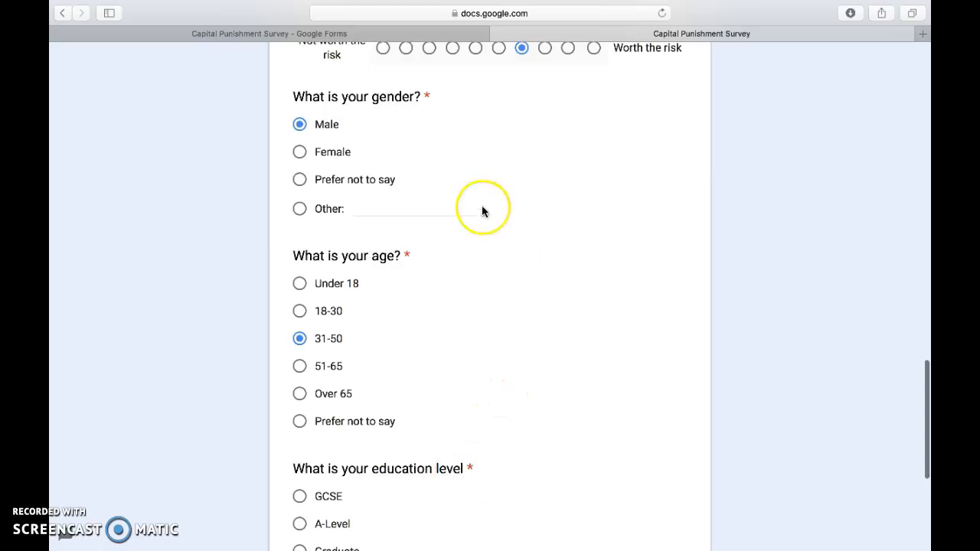
scroll(482, 207, up, 4)
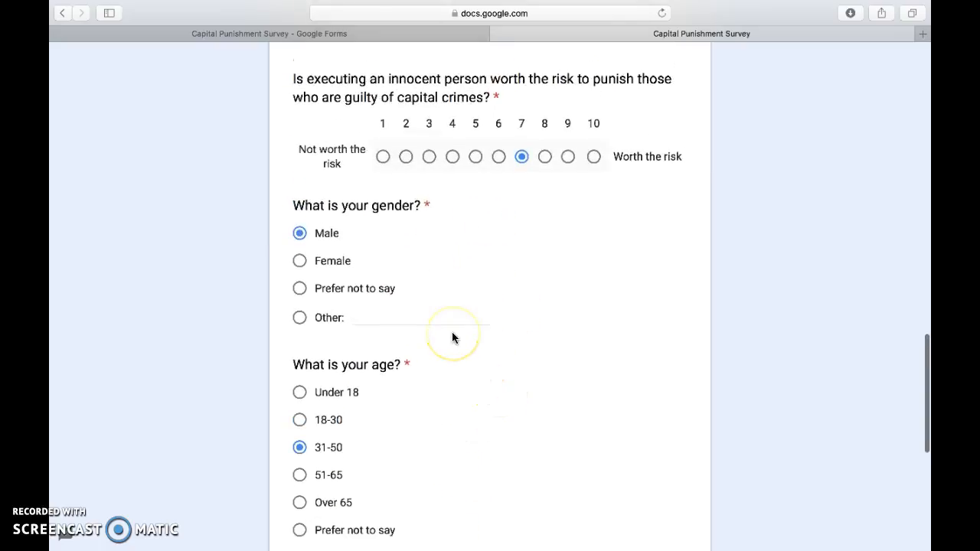
scroll(451, 338, up, 2)
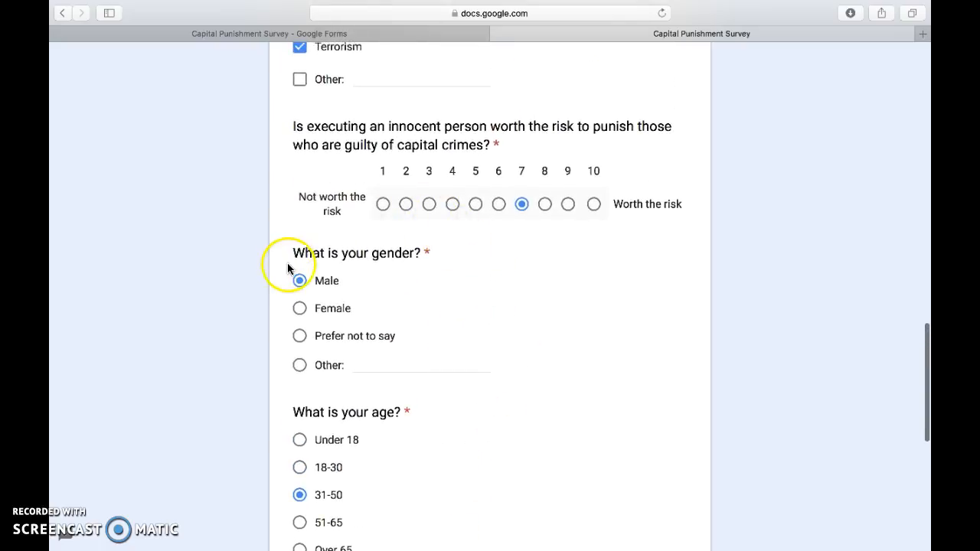
scroll(406, 318, up, 12)
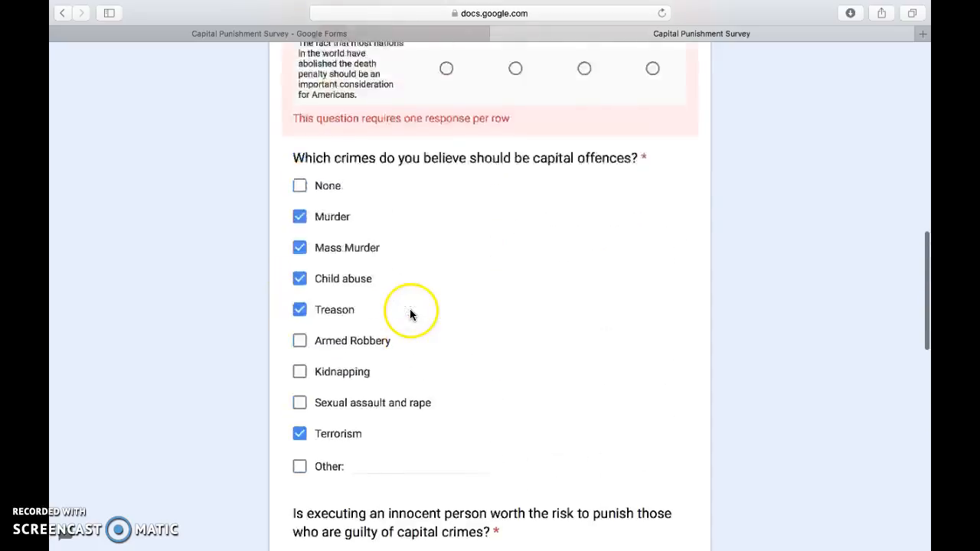
scroll(410, 314, up, 4)
scroll(517, 206, up, 1)
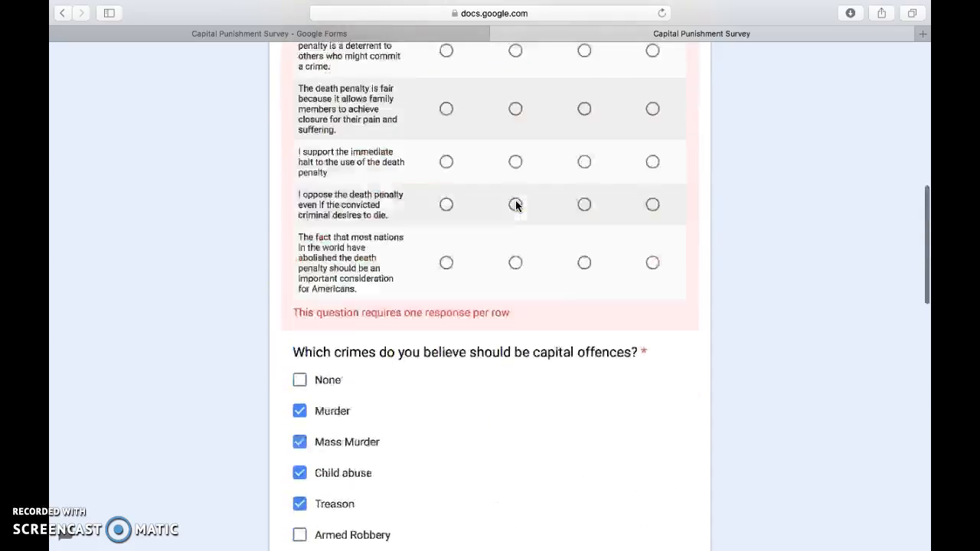
scroll(513, 128, up, 1)
scroll(449, 291, down, 10)
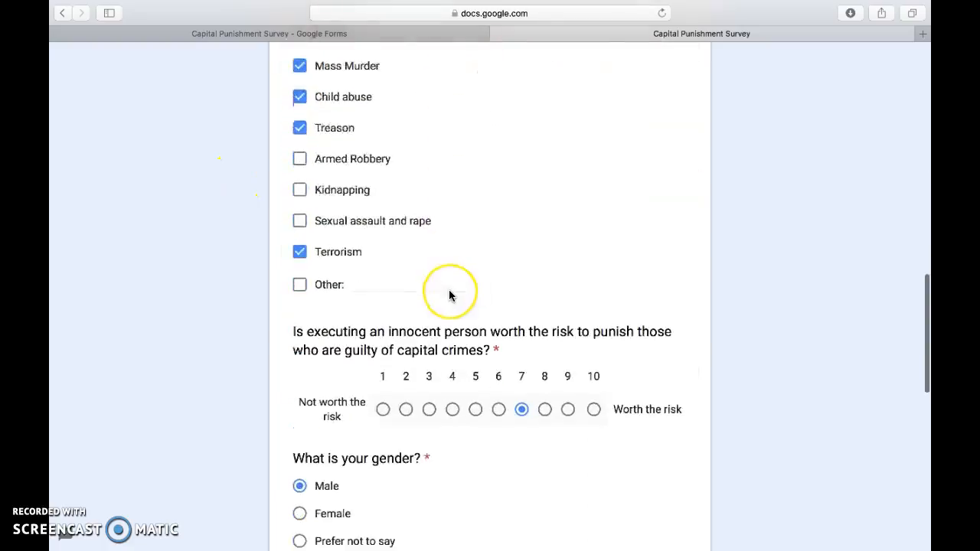
scroll(449, 296, down, 9)
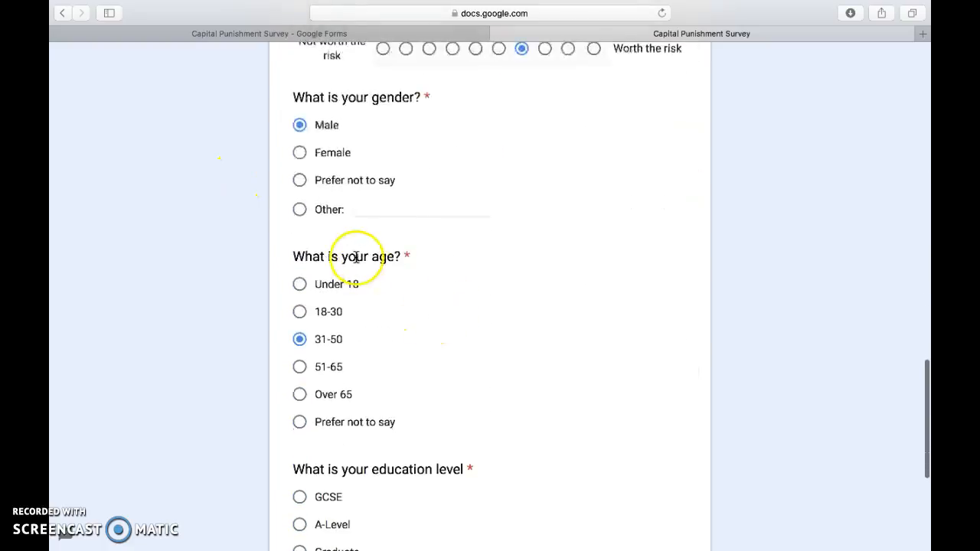
scroll(344, 284, down, 5)
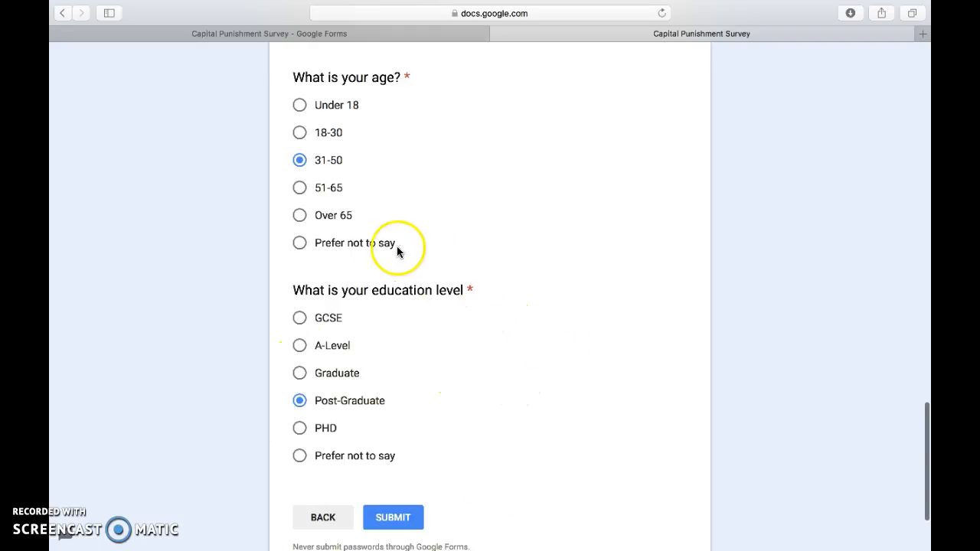
scroll(298, 201, up, 15)
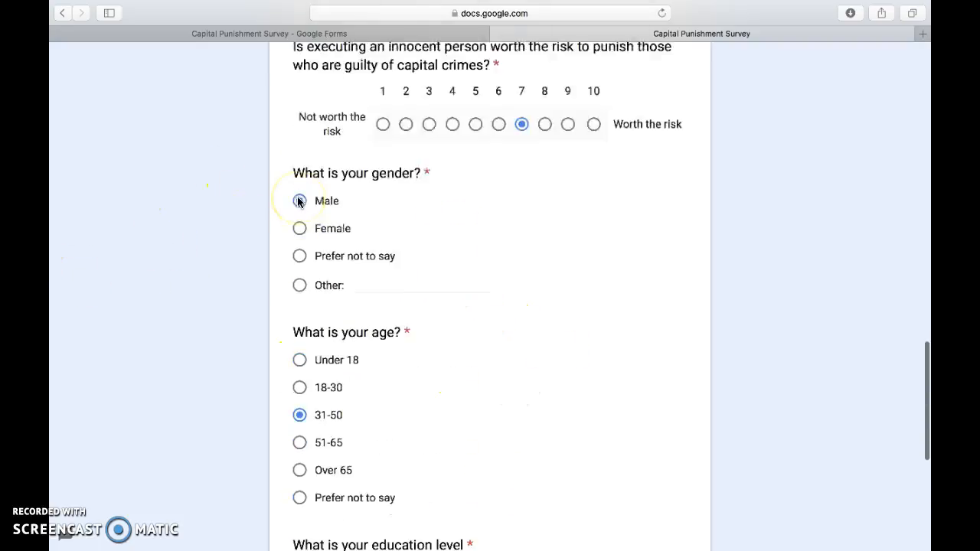
scroll(299, 201, up, 6)
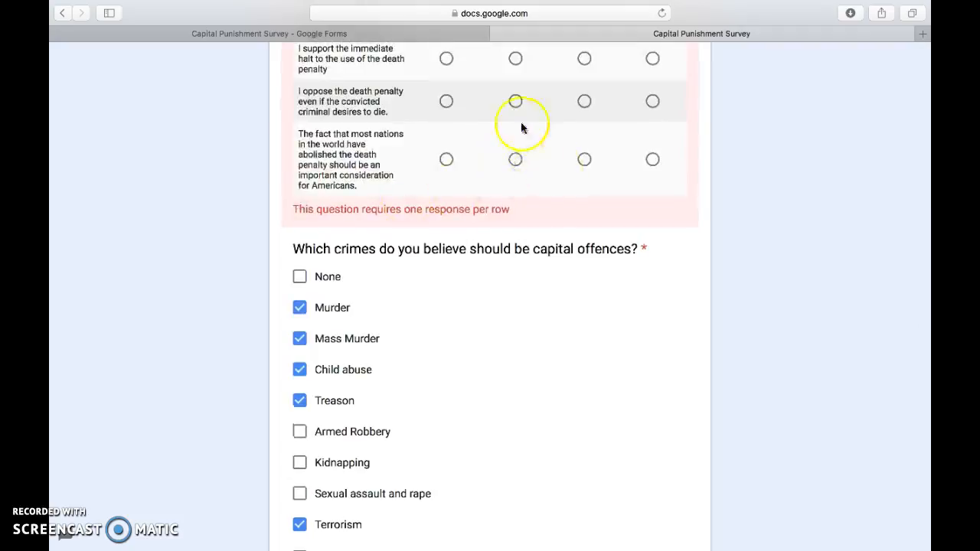
scroll(502, 135, up, 10)
scroll(502, 136, up, 7)
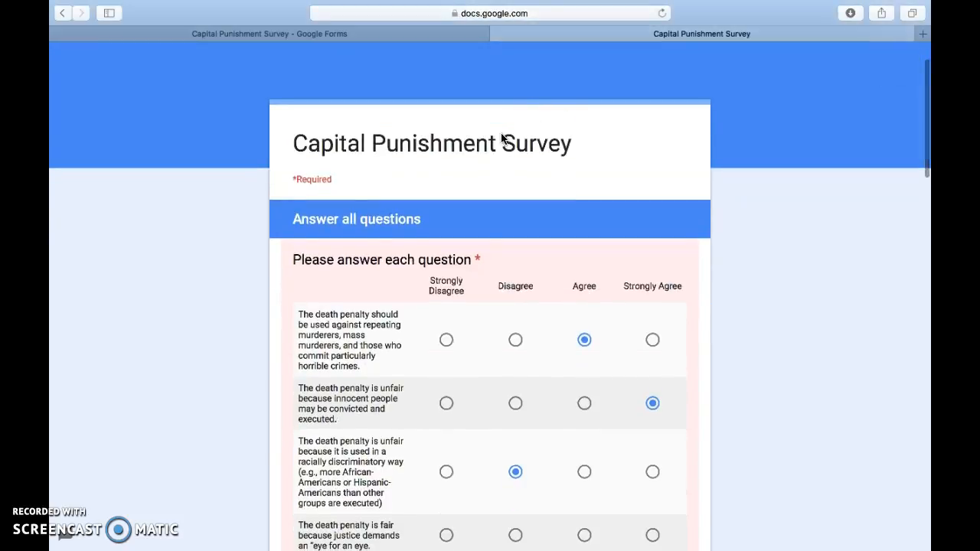
Step: Leave the Capital Punishment Survey for the forms home page and create a new blank form
click(367, 37)
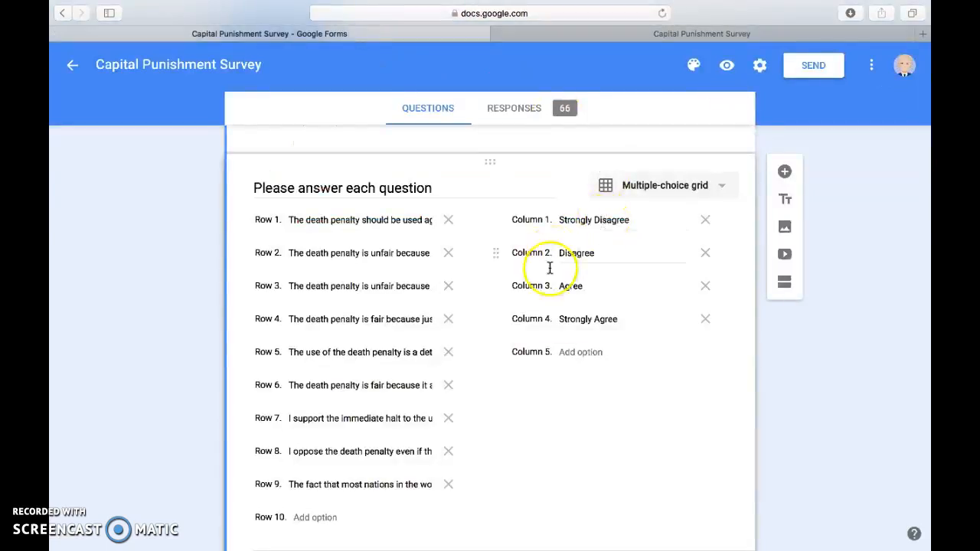
scroll(561, 342, down, 6)
scroll(563, 342, up, 14)
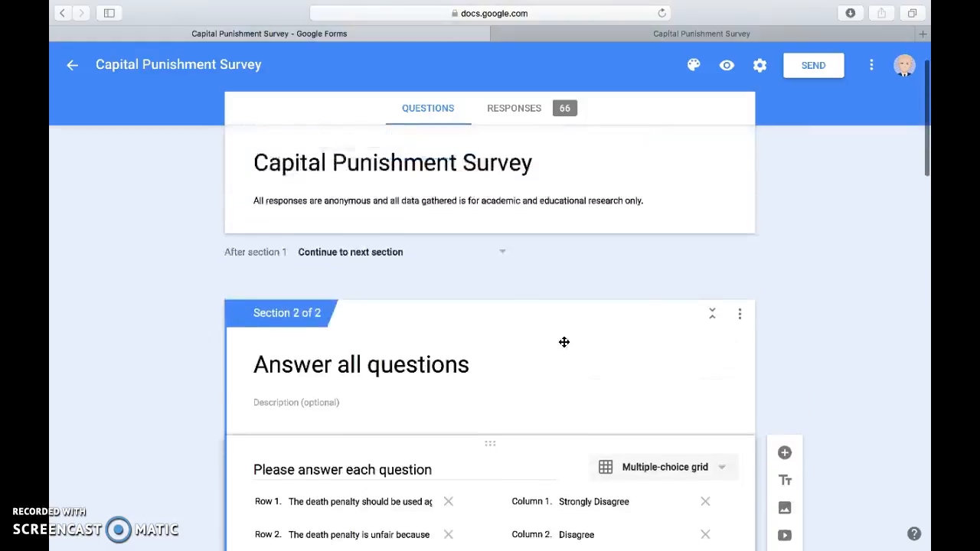
scroll(564, 343, up, 1)
click(75, 65)
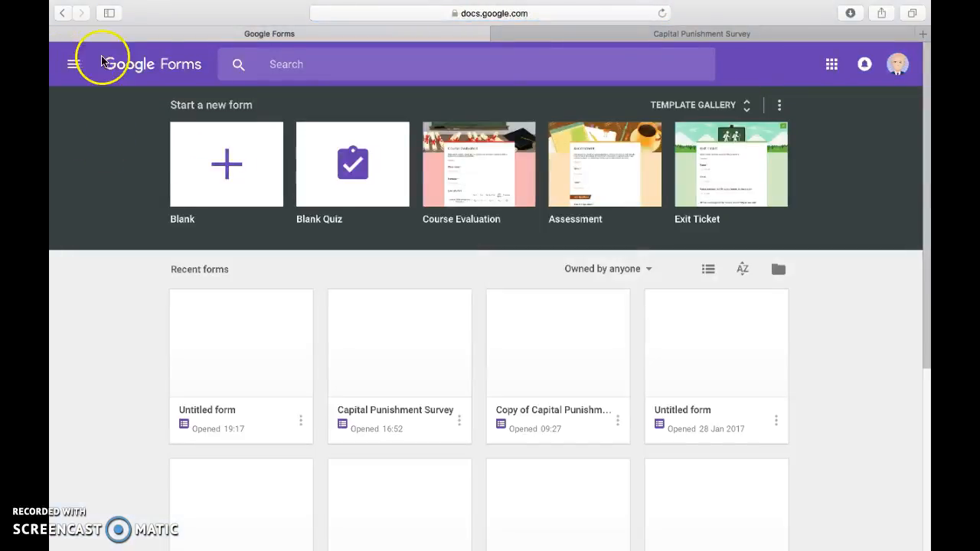
click(229, 175)
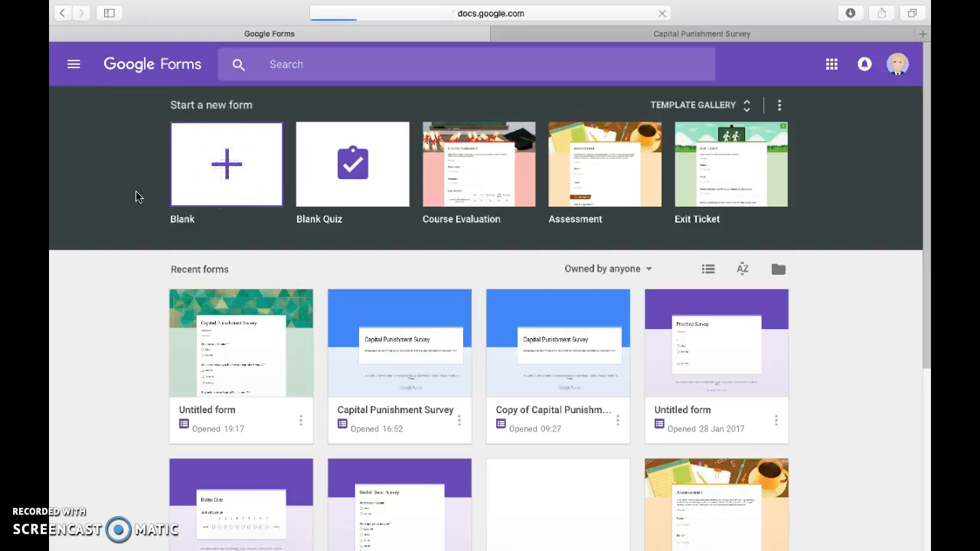
Step: Title the new form "Test Survey" and enter "More information" as its description
click(404, 213)
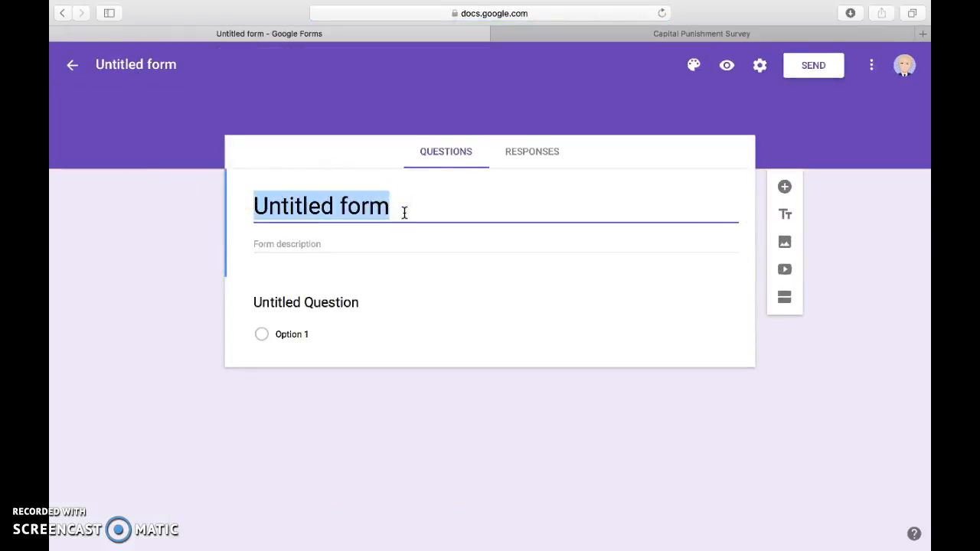
text(Test Survey)
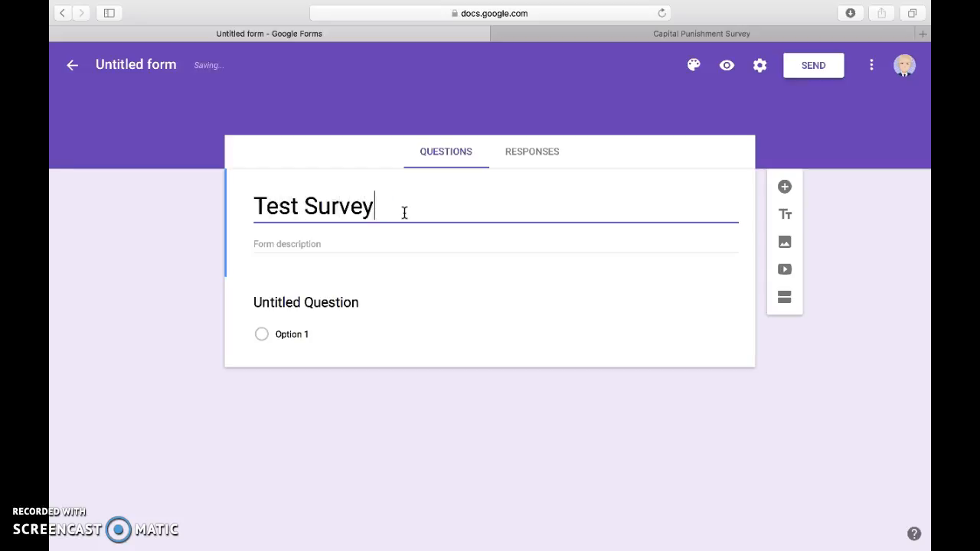
click(316, 245)
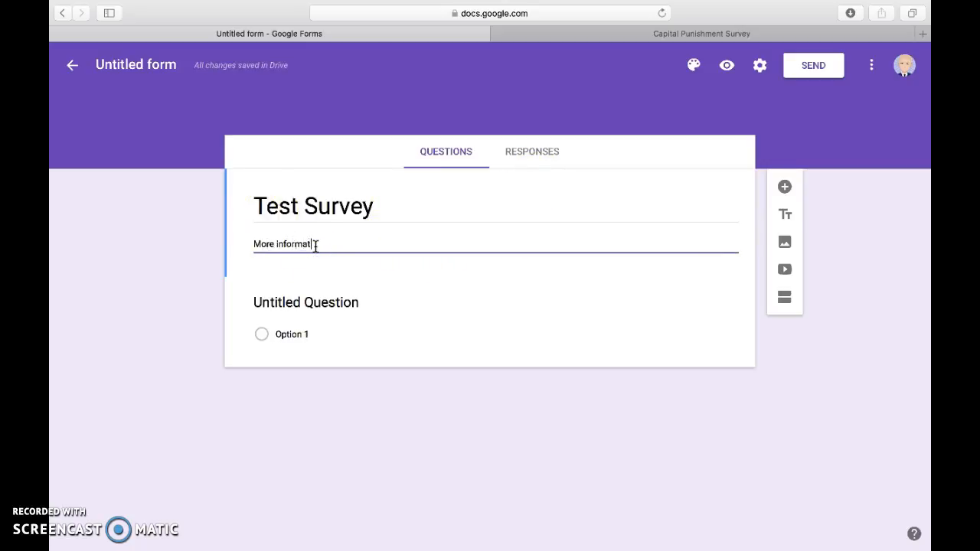
Step: Set the text of the first multiple-choice question to "What is gender?"
click(347, 304)
text(Multiple Choice)
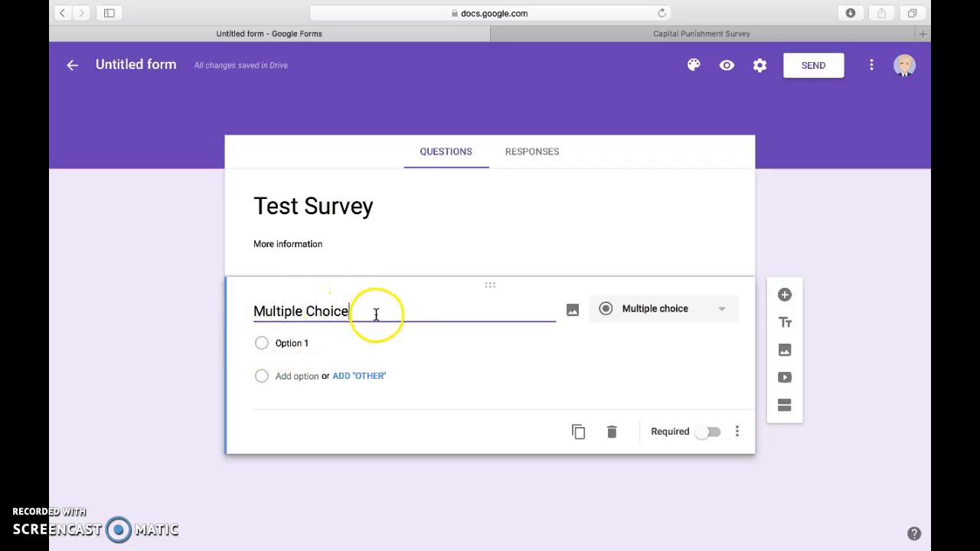
drag(363, 309, 252, 311)
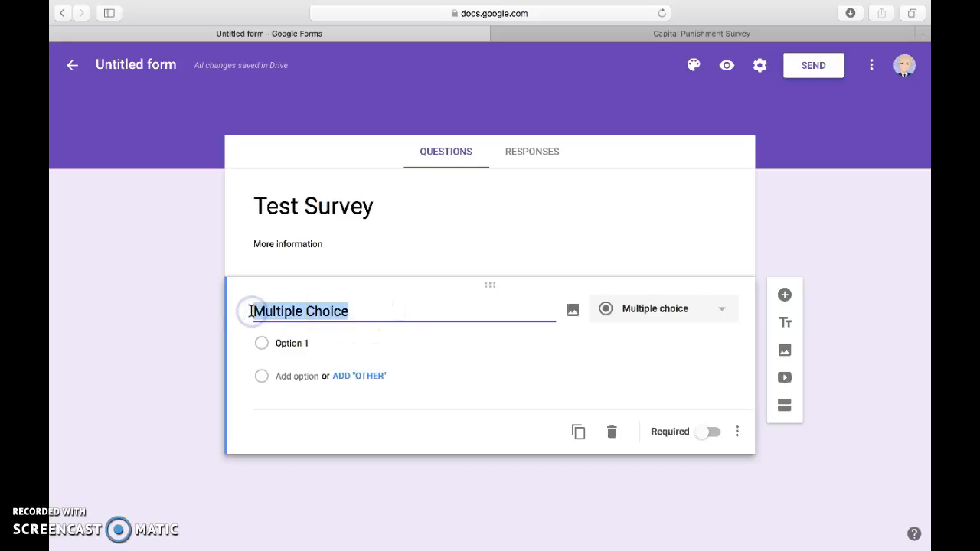
text(What is ge)
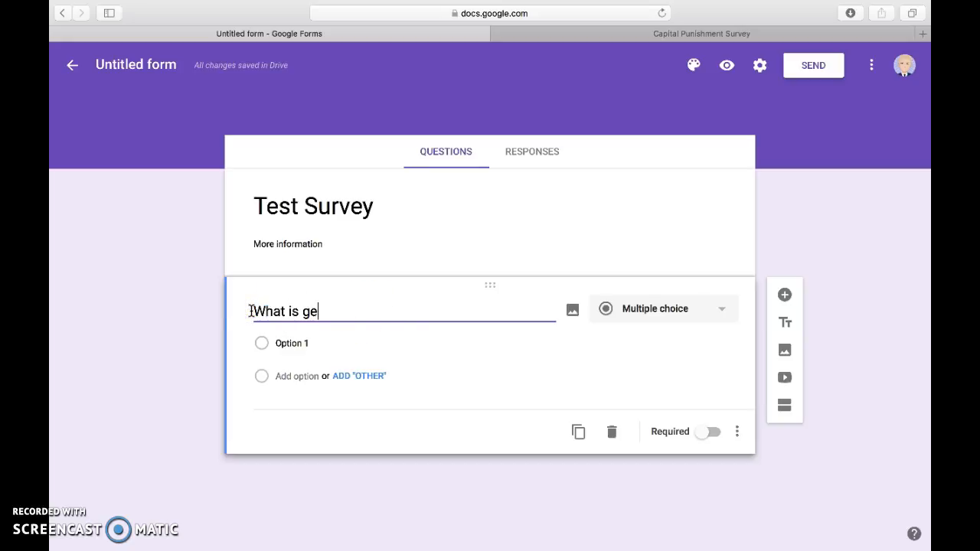
text(nder?)
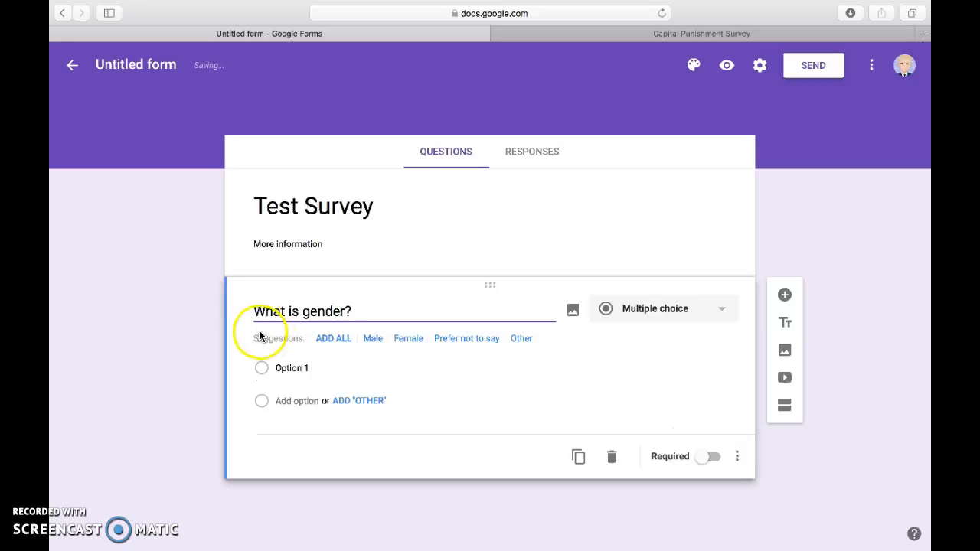
Step: Add the suggested options Male and Female to the gender question and make it required
click(364, 349)
click(390, 346)
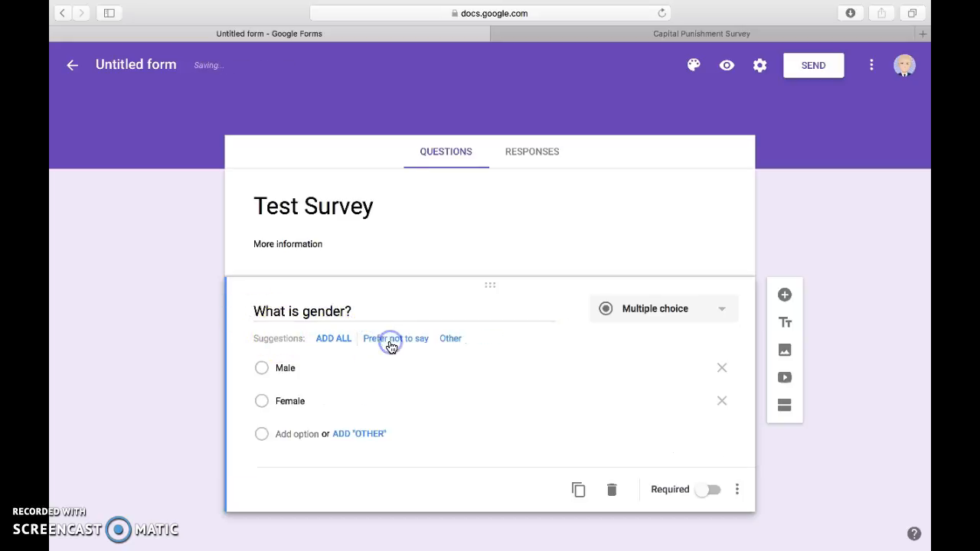
click(317, 310)
click(716, 490)
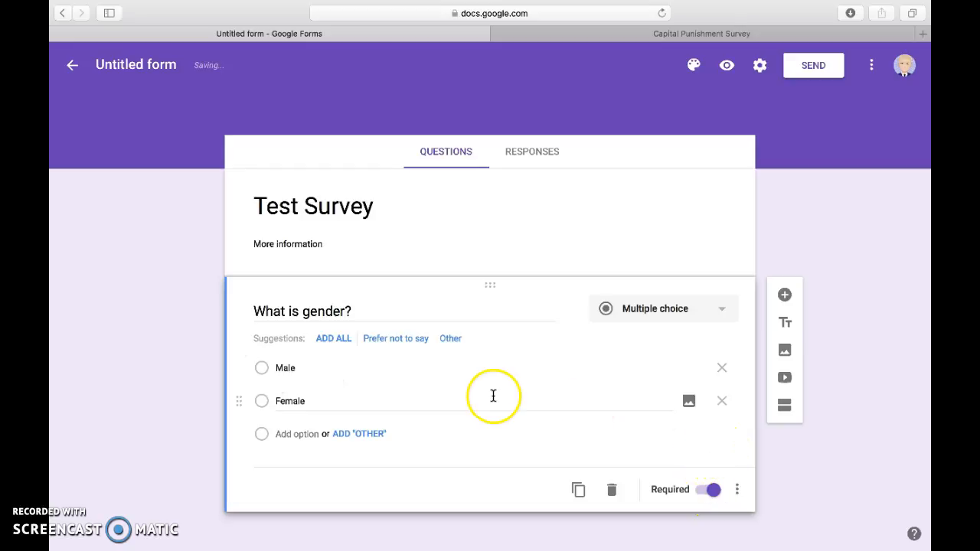
scroll(493, 396, down, 1)
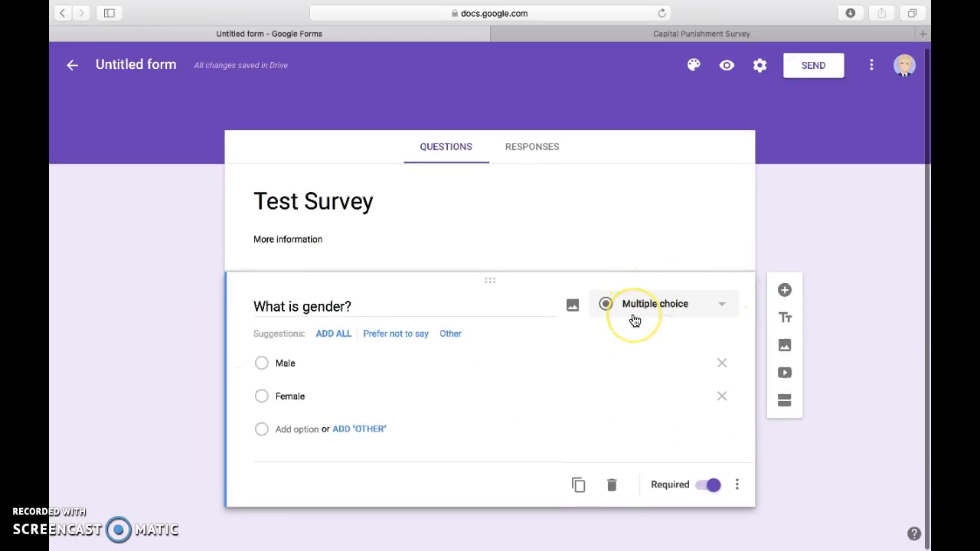
scroll(548, 299, up, 5)
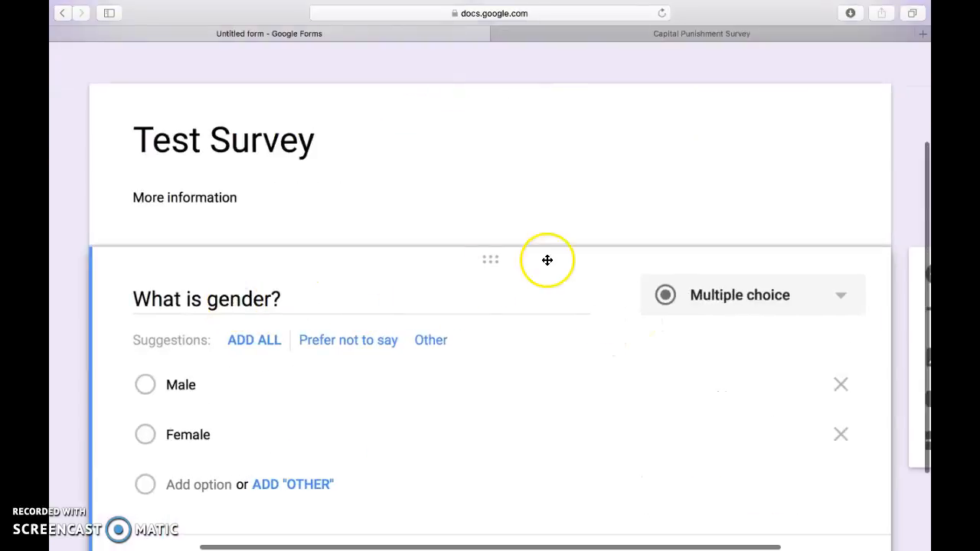
click(538, 394)
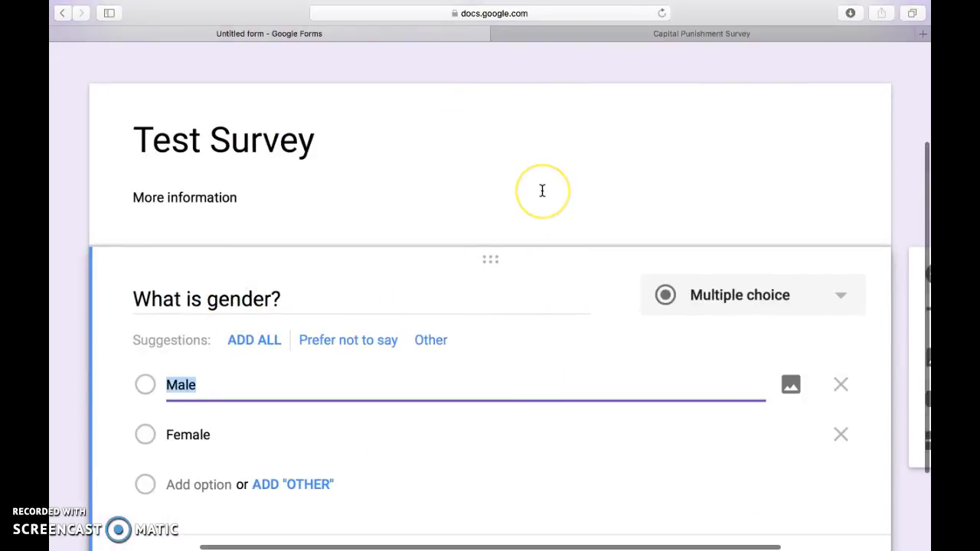
scroll(542, 190, down, 5)
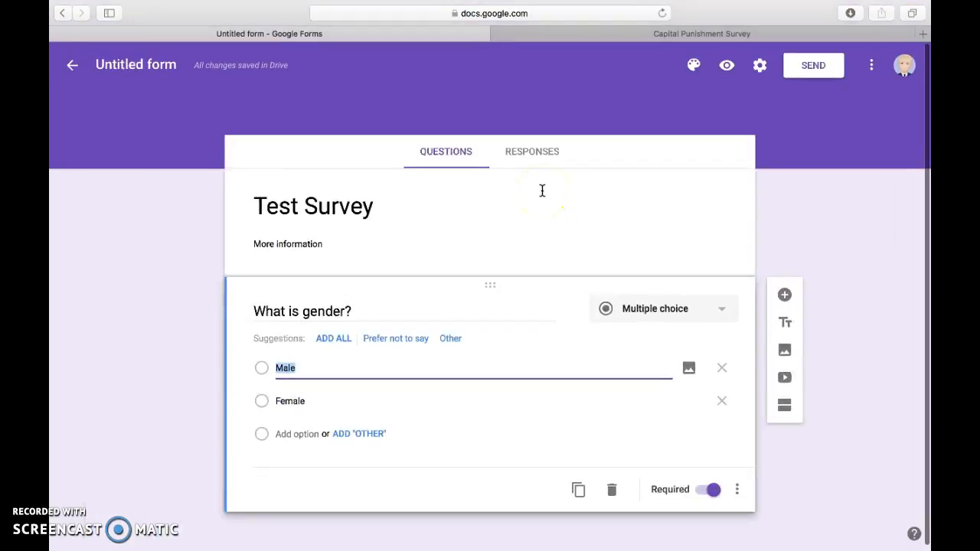
Step: Add a multiple-choice question reading "What is your age" with "Under 18" as its first option
click(784, 297)
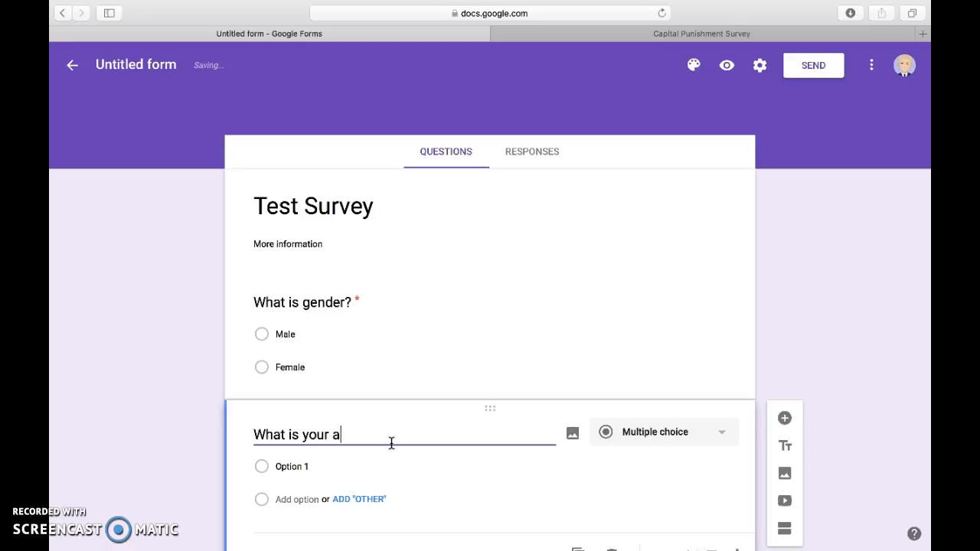
scroll(419, 420, down, 2)
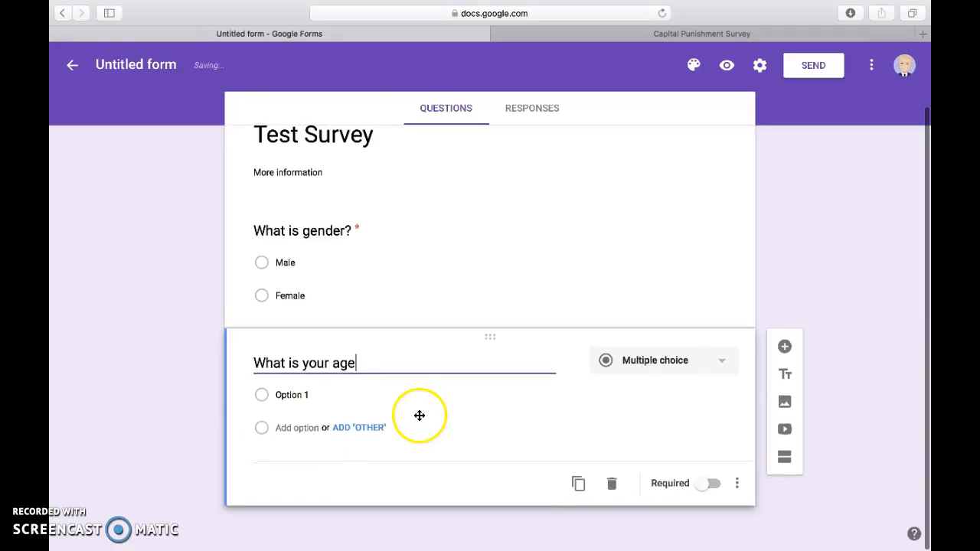
click(311, 398)
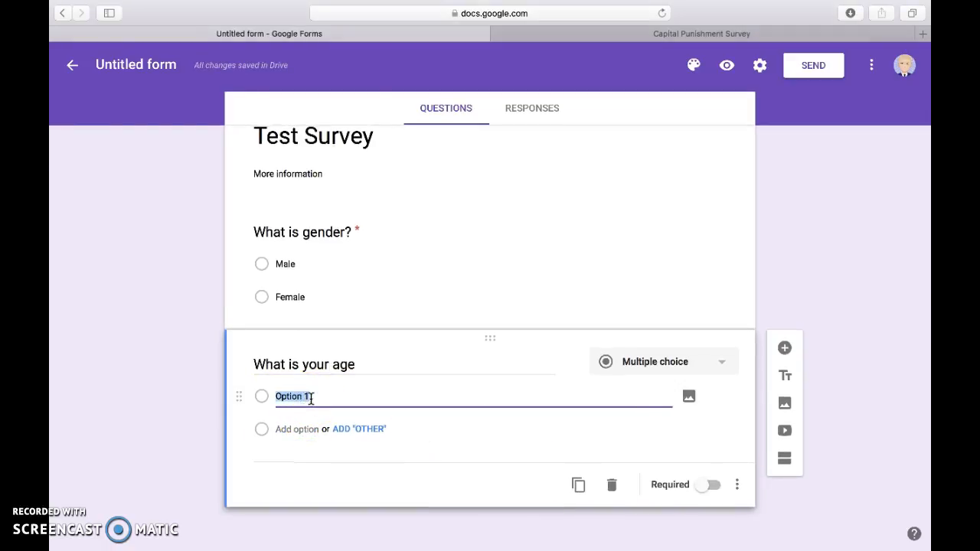
text(Under 18)
Step: Add the options 18-30, 31-50, 51-65 and 65+ to the age question and make it required
click(297, 428)
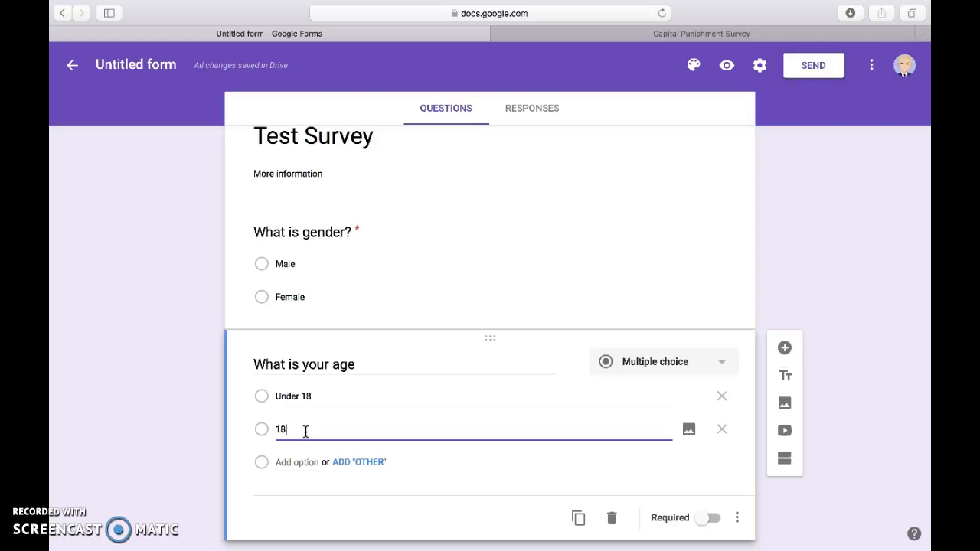
click(296, 462)
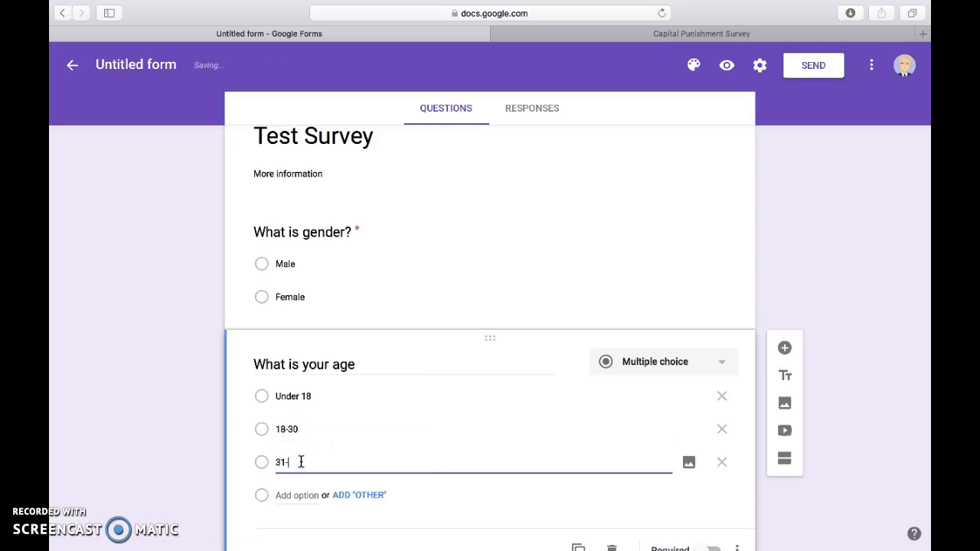
click(279, 495)
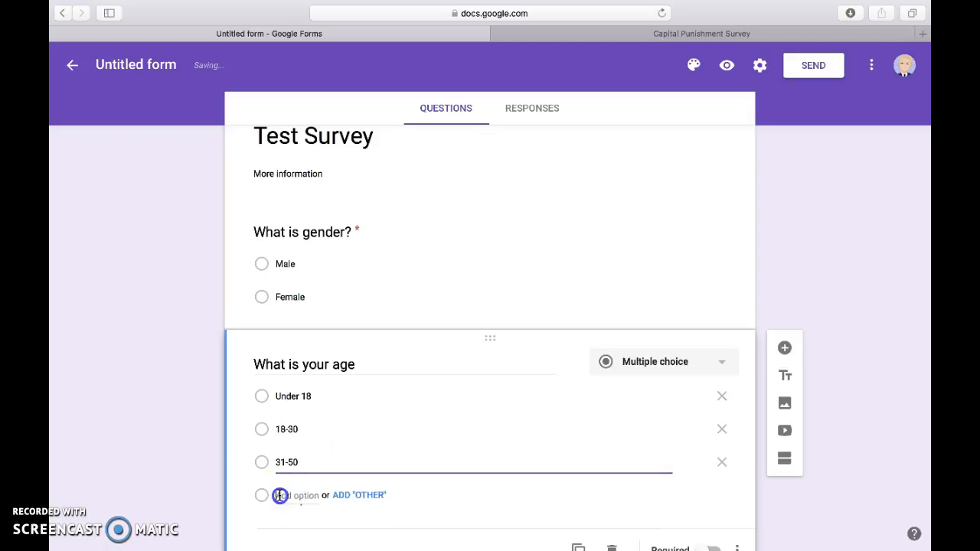
text(51-65)
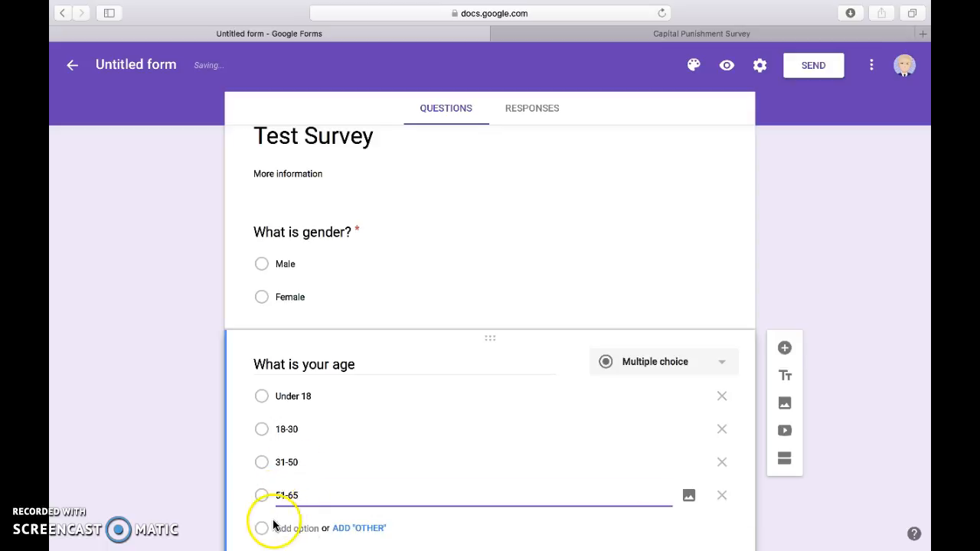
click(288, 527)
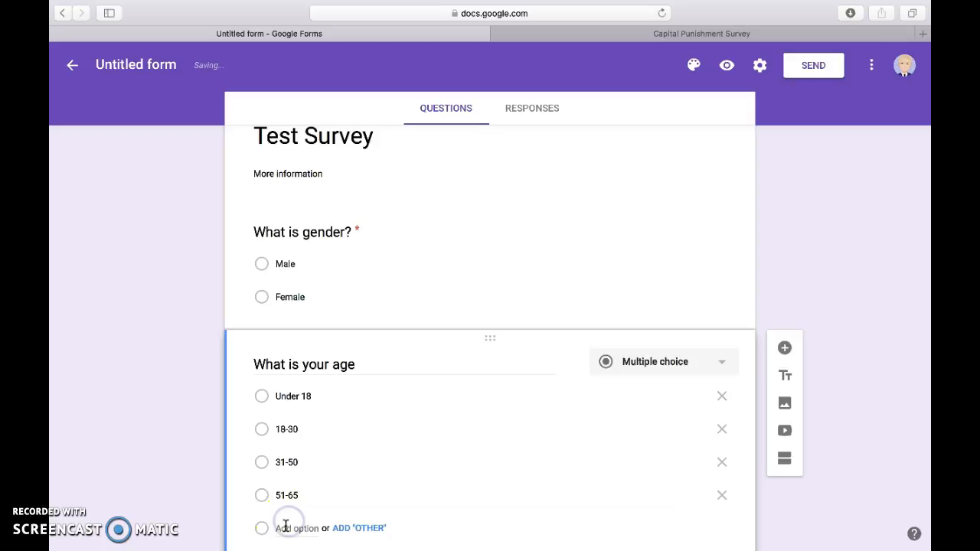
text(65)
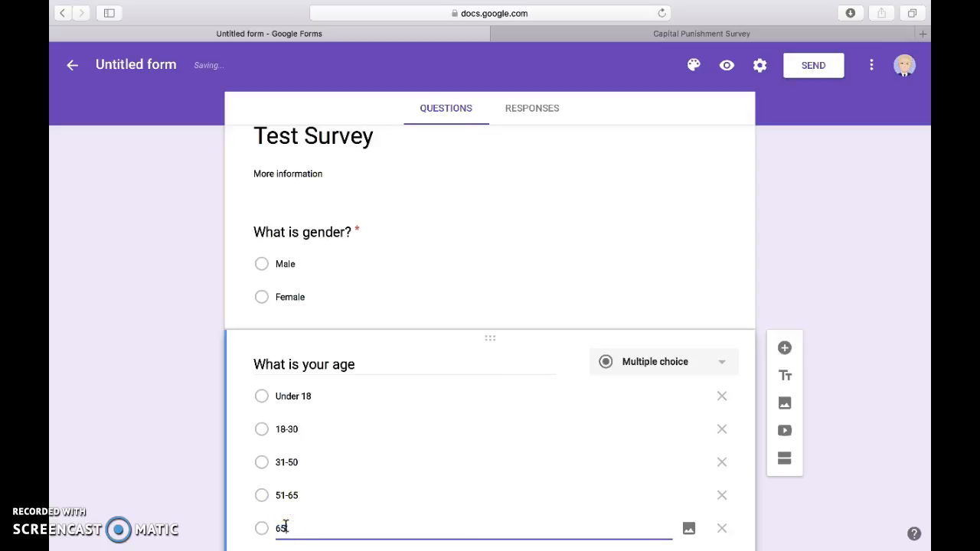
text(+)
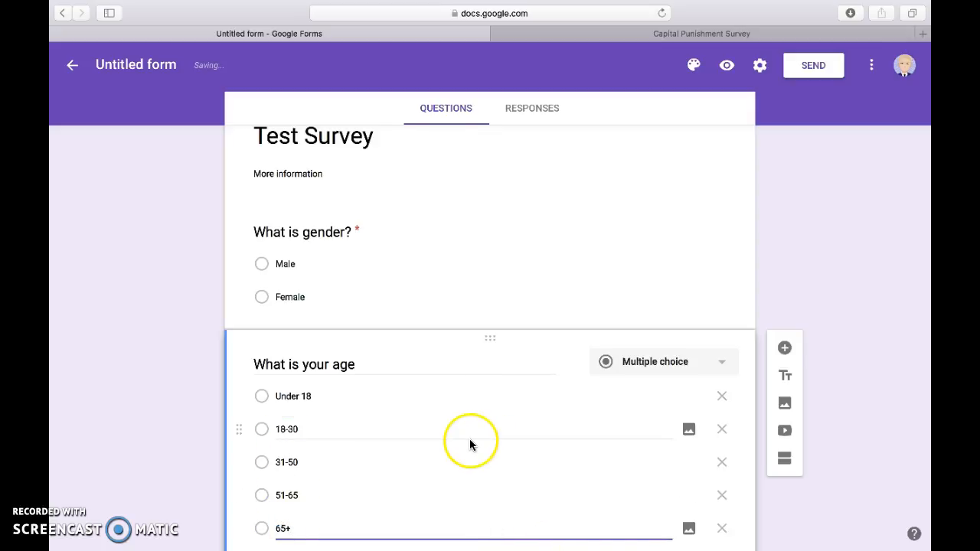
scroll(469, 440, down, 3)
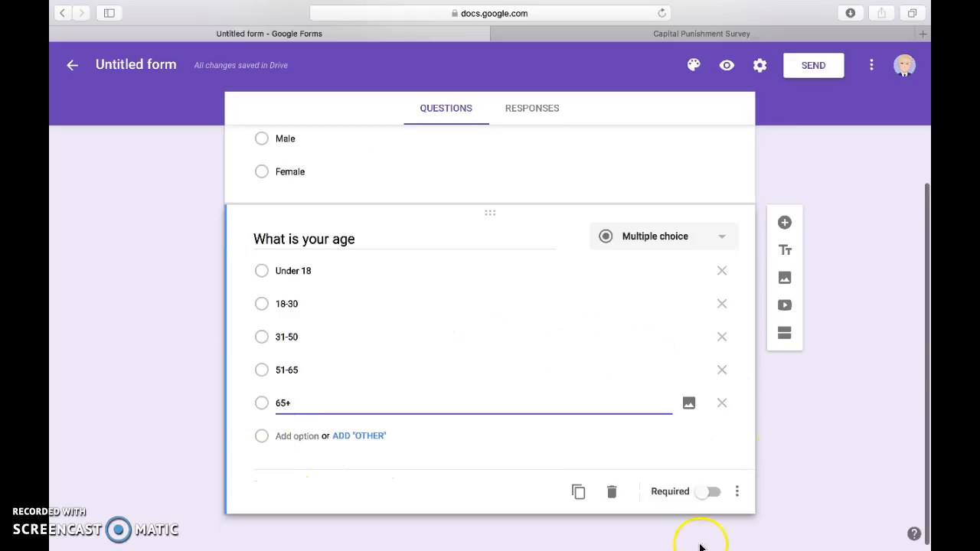
click(712, 494)
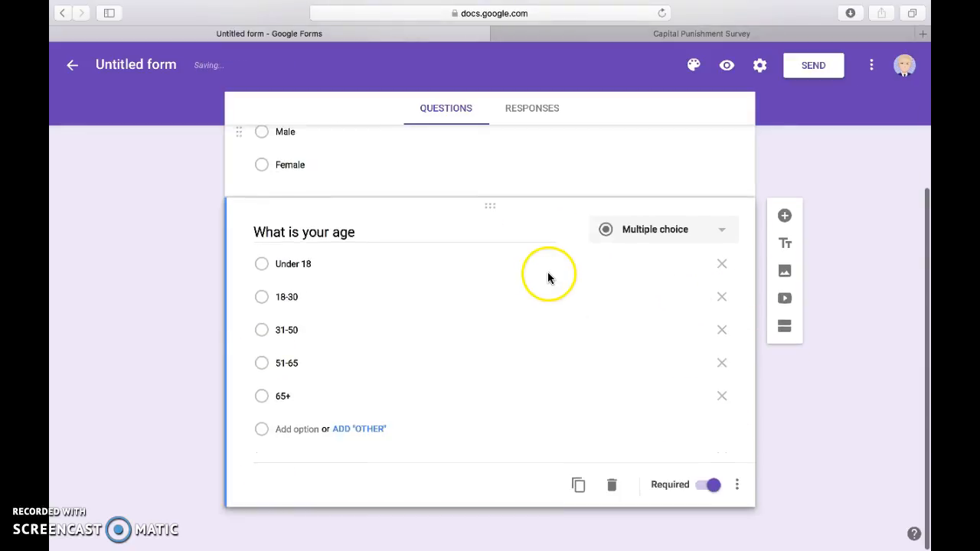
Step: Add a third question below the age question and try the Short answer and Paragraph types on it
click(783, 218)
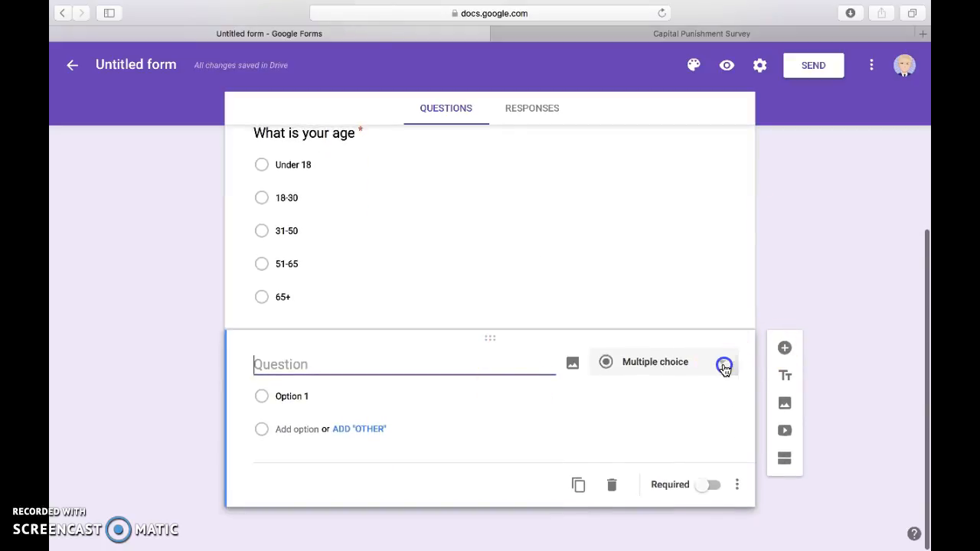
click(722, 364)
click(655, 212)
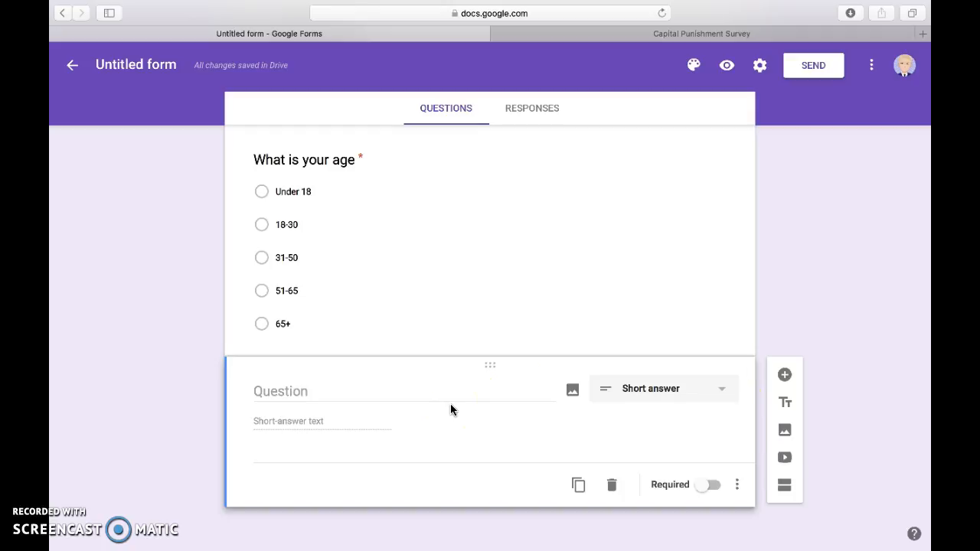
click(626, 392)
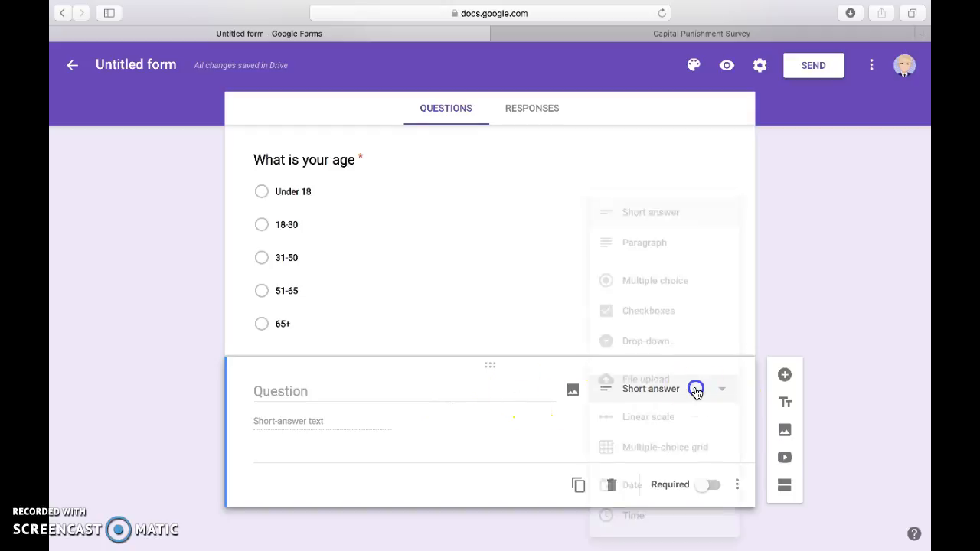
click(651, 243)
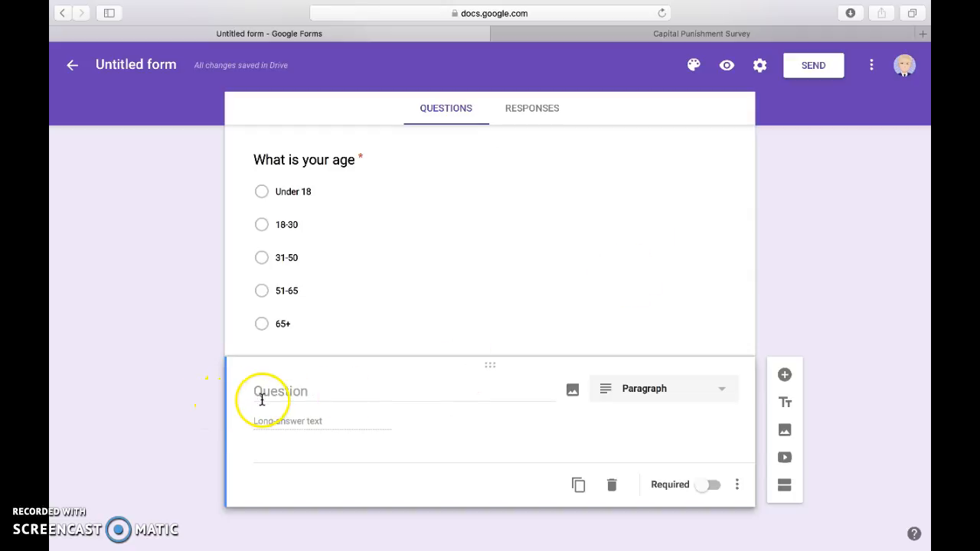
Step: Look over the gender and age questions above the blank paragraph question
scroll(334, 389, up, 2)
scroll(361, 390, down, 2)
scroll(394, 368, up, 1)
scroll(396, 368, down, 1)
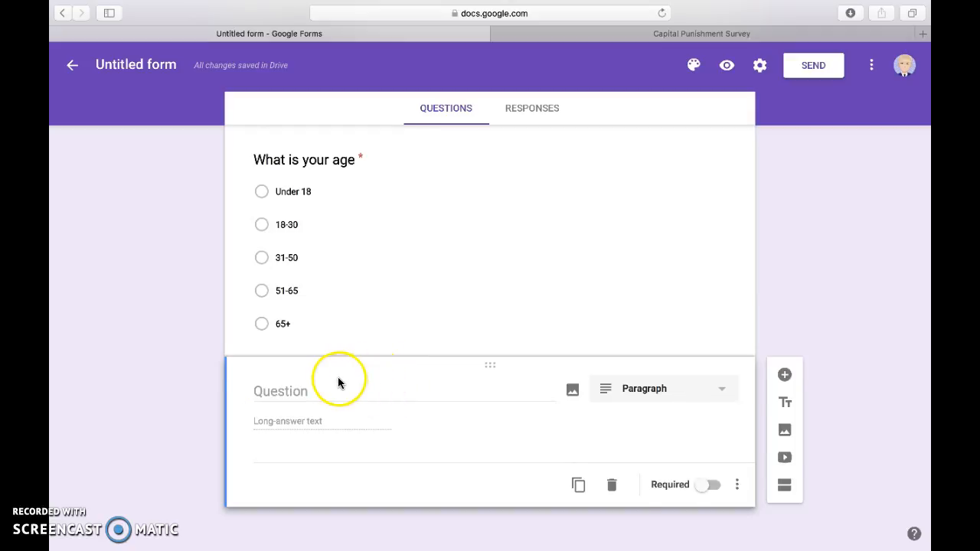
scroll(339, 383, up, 5)
scroll(340, 379, down, 5)
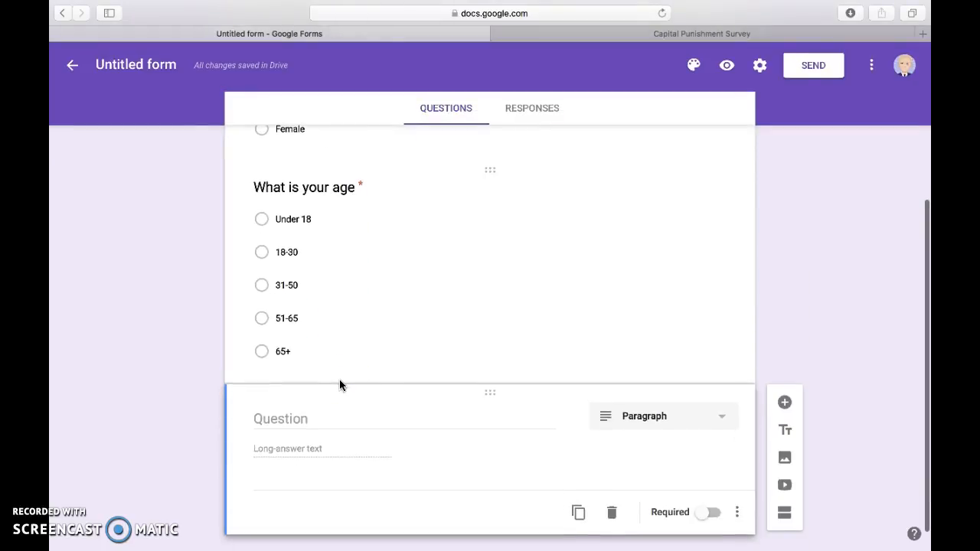
scroll(295, 262, up, 3)
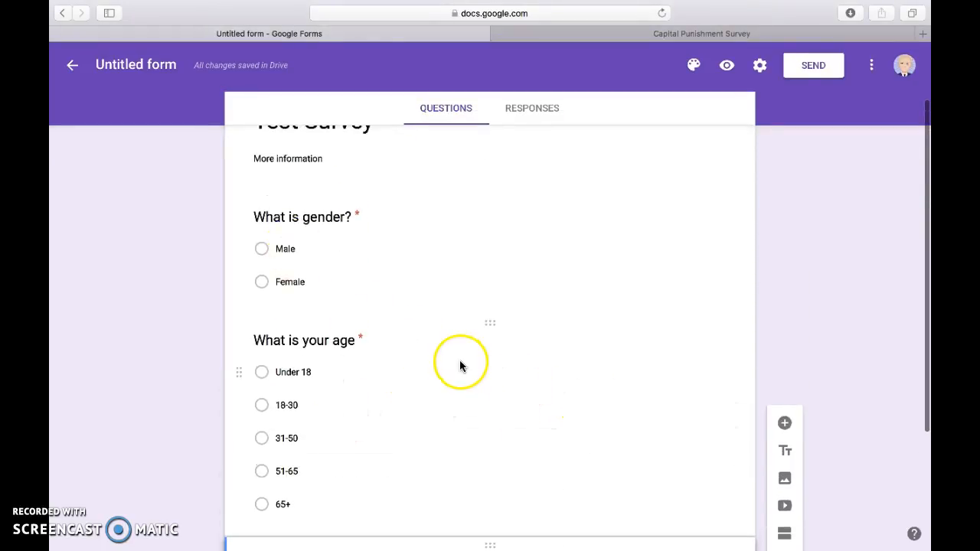
scroll(722, 420, down, 4)
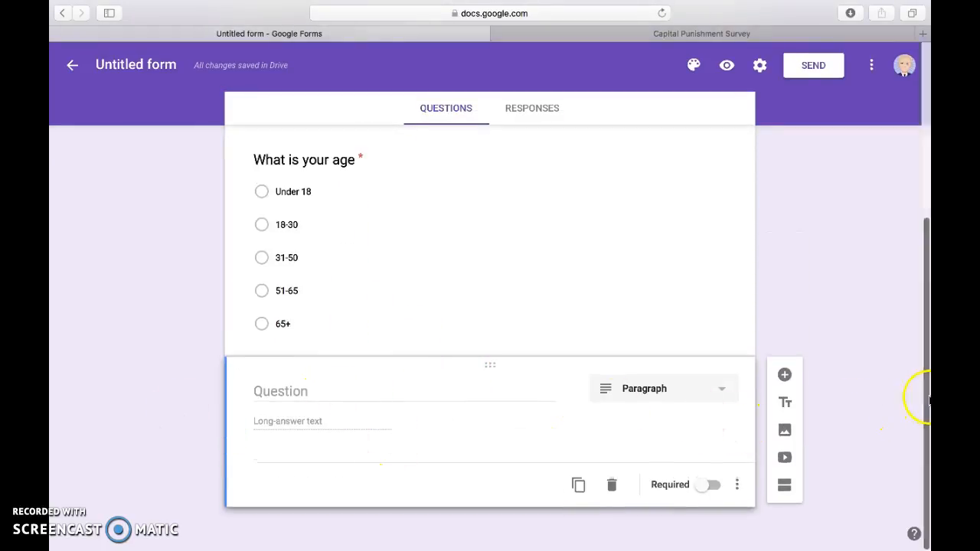
Step: Change the blank third question to Checkboxes and enter "Which Crimes do you consider capital offences" as its text
click(731, 395)
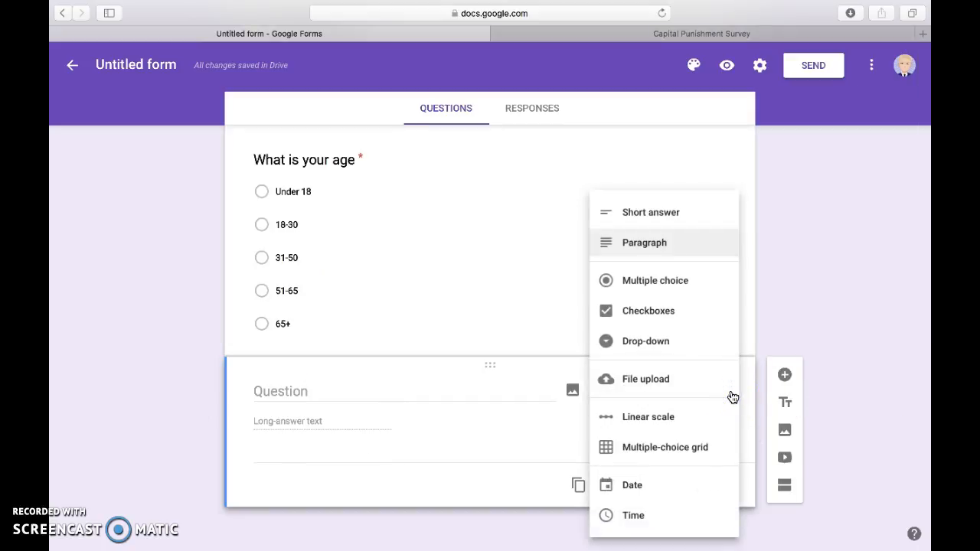
click(663, 310)
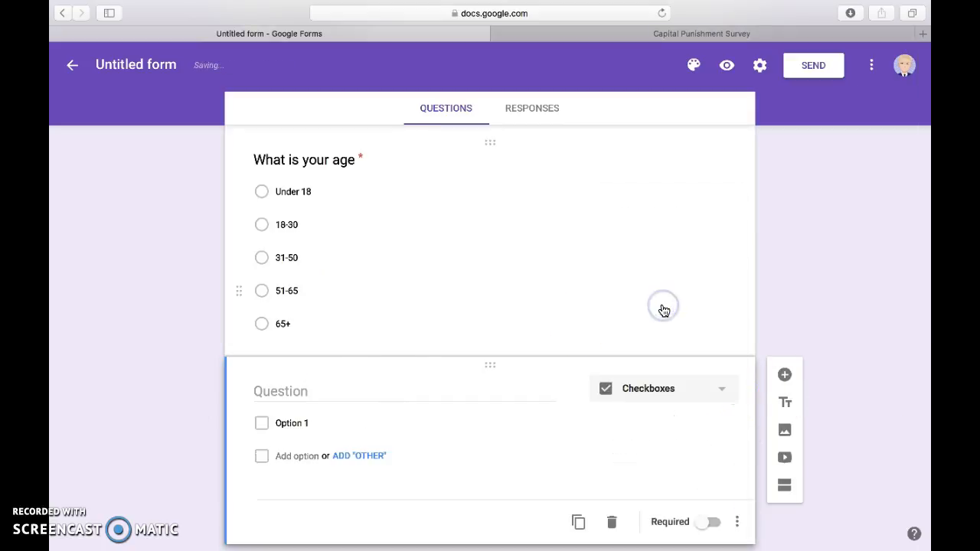
click(295, 384)
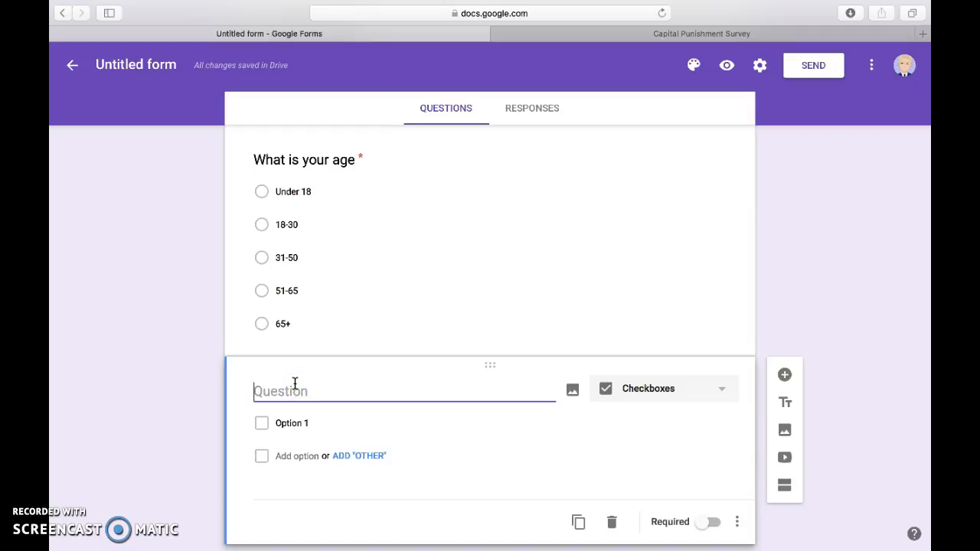
text(Which Crimes)
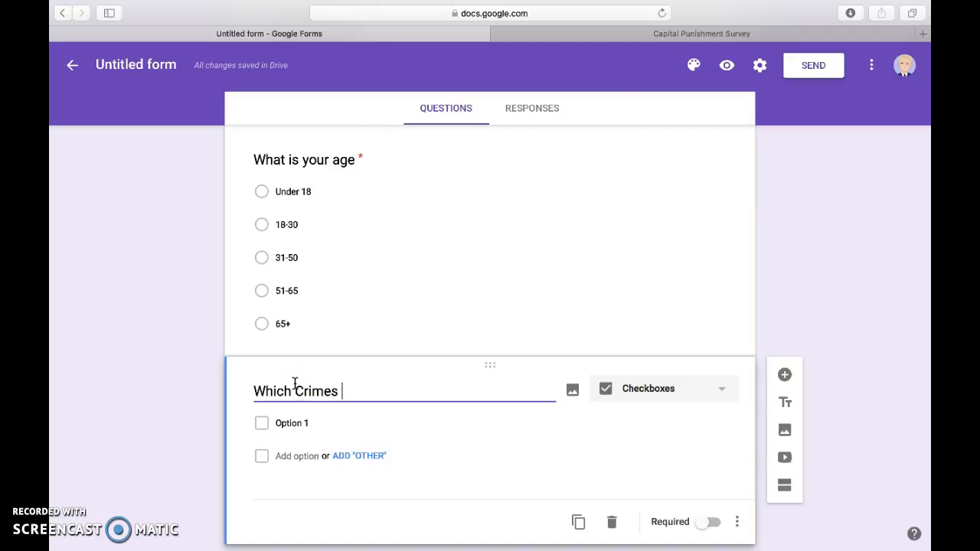
text( do)
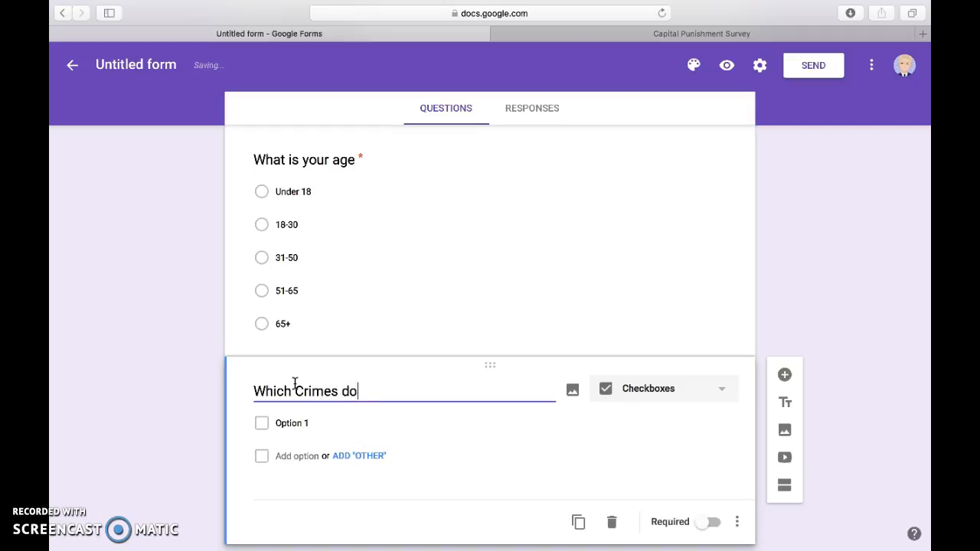
text( you consider)
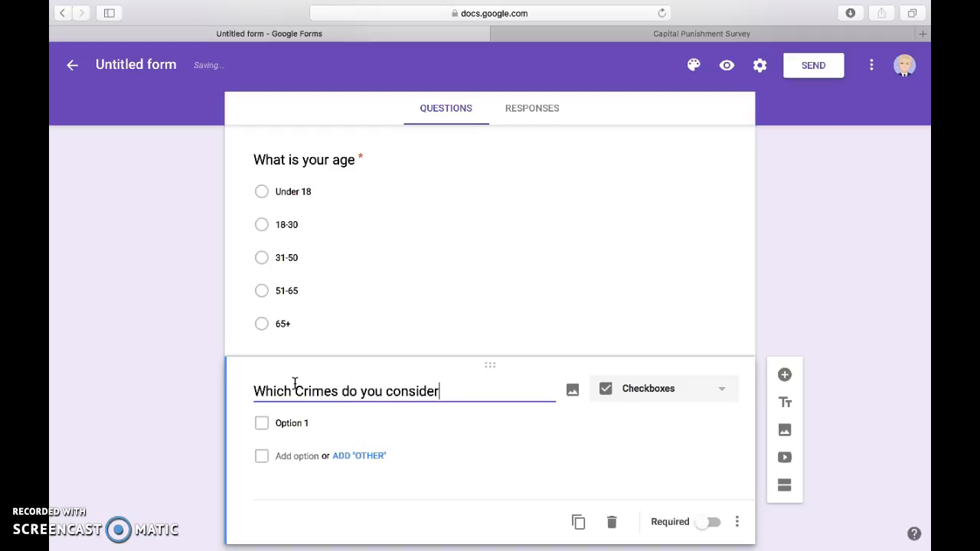
text( capital offences)
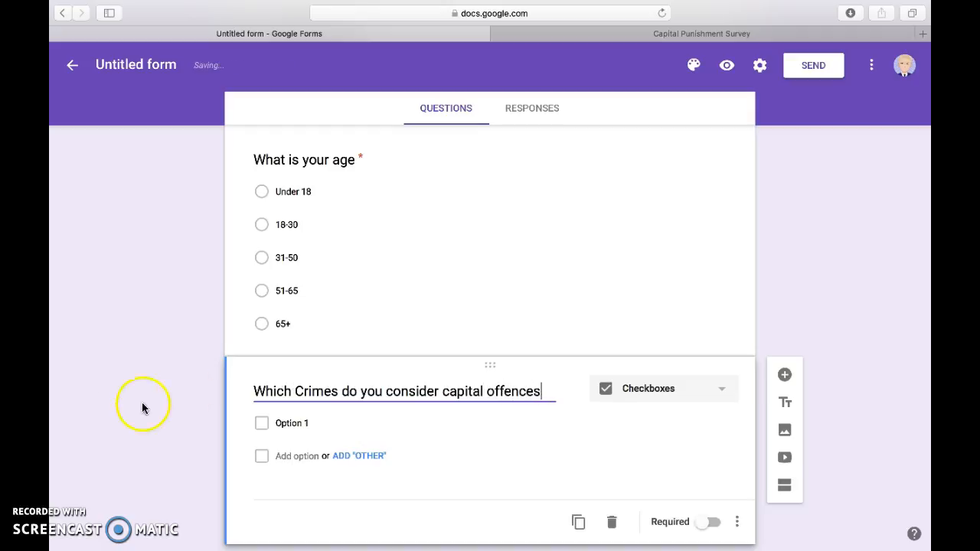
Step: Add the options Murder, Mass Murder, Treason and Other to the capital offences question and make it required
click(312, 423)
text(Mu)
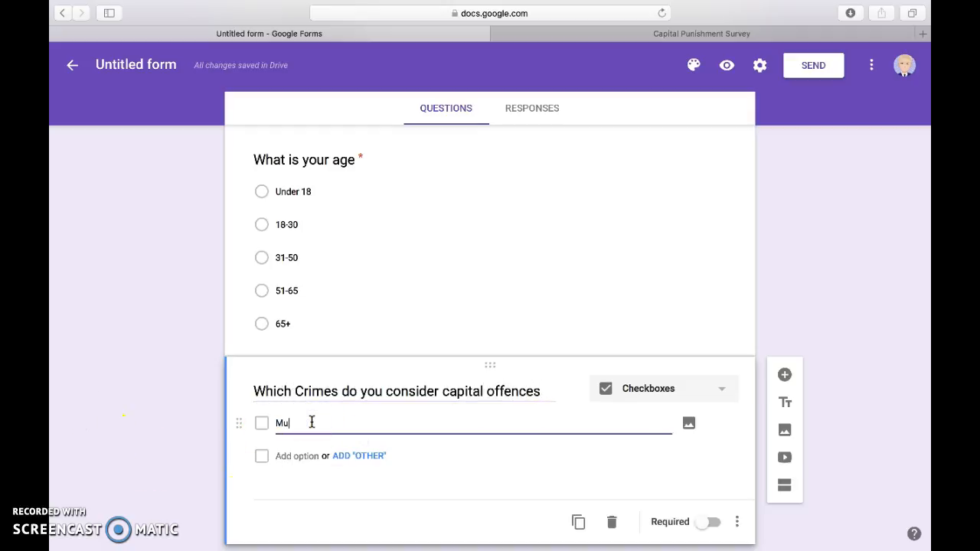
text(rder)
click(306, 456)
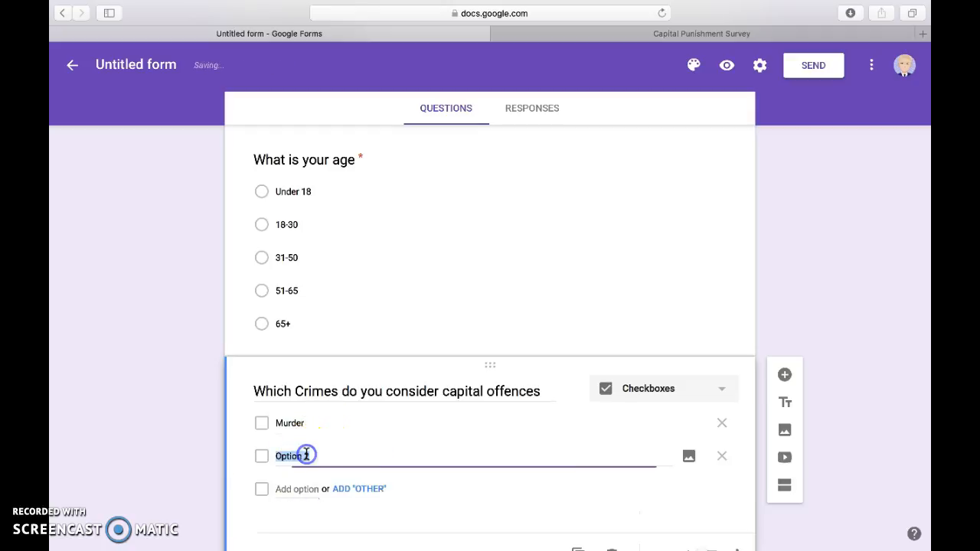
text(Mass Murd)
click(298, 490)
text(Treason)
click(341, 523)
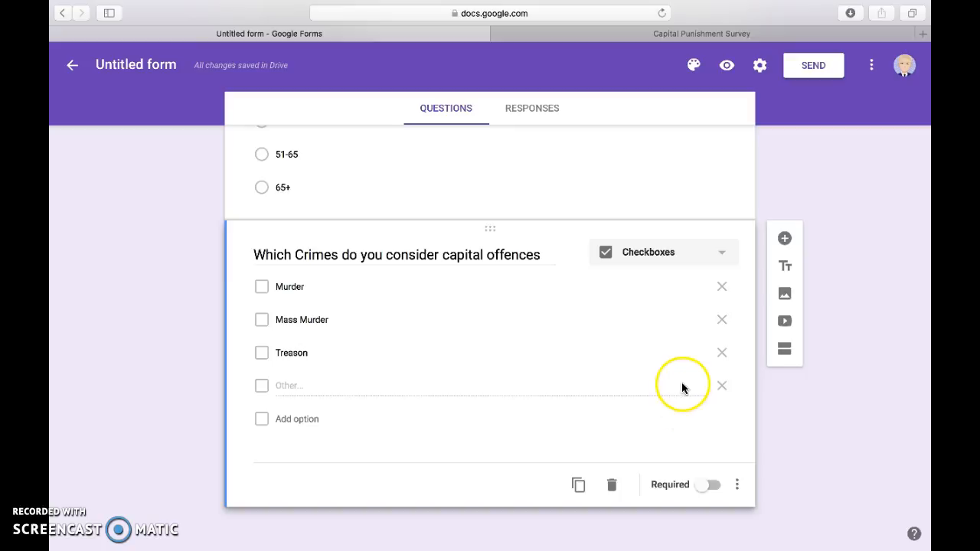
scroll(681, 383, up, 3)
scroll(692, 387, down, 3)
click(713, 485)
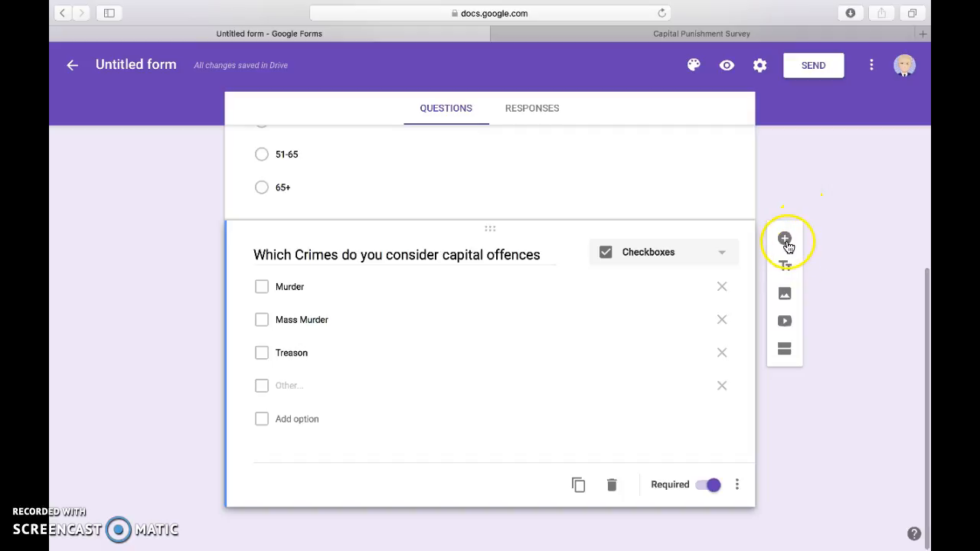
Step: Add a question below the capital offences question and make it a linear scale
click(787, 242)
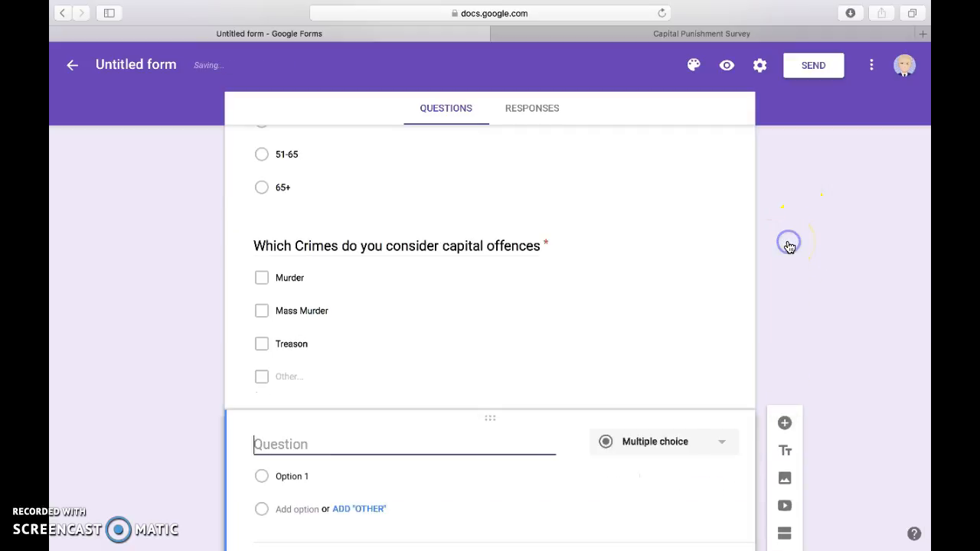
click(722, 366)
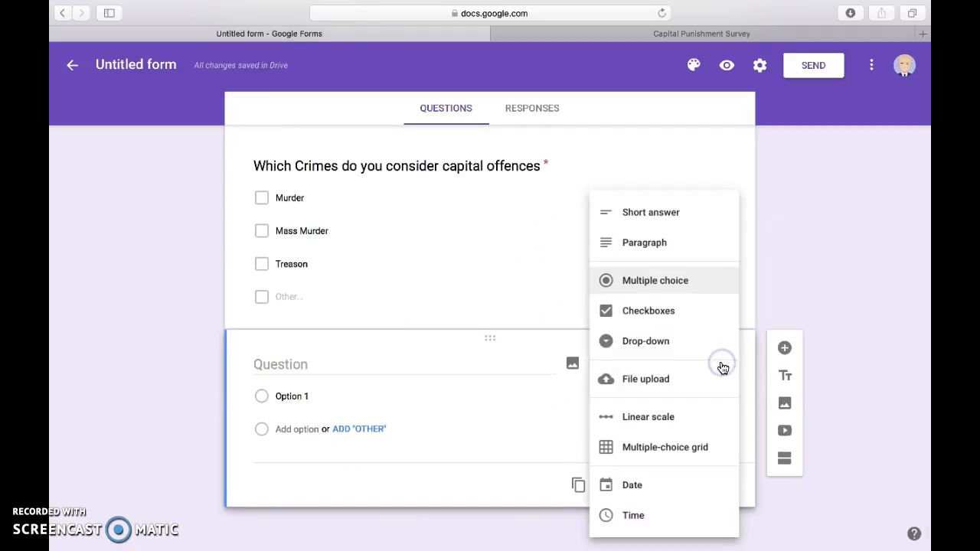
click(654, 420)
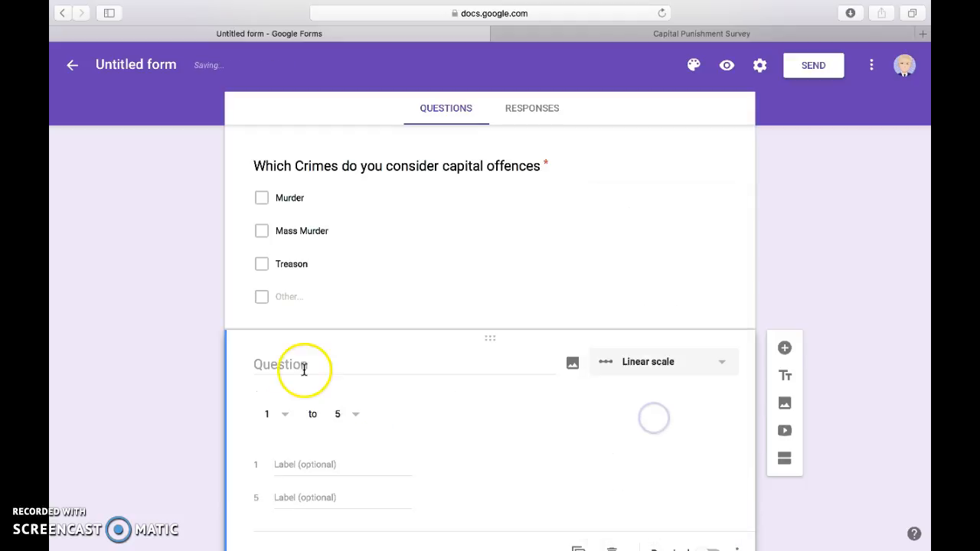
Step: Enter "Is Capital Punishment worth the risk?" as the text of the linear scale question
click(328, 370)
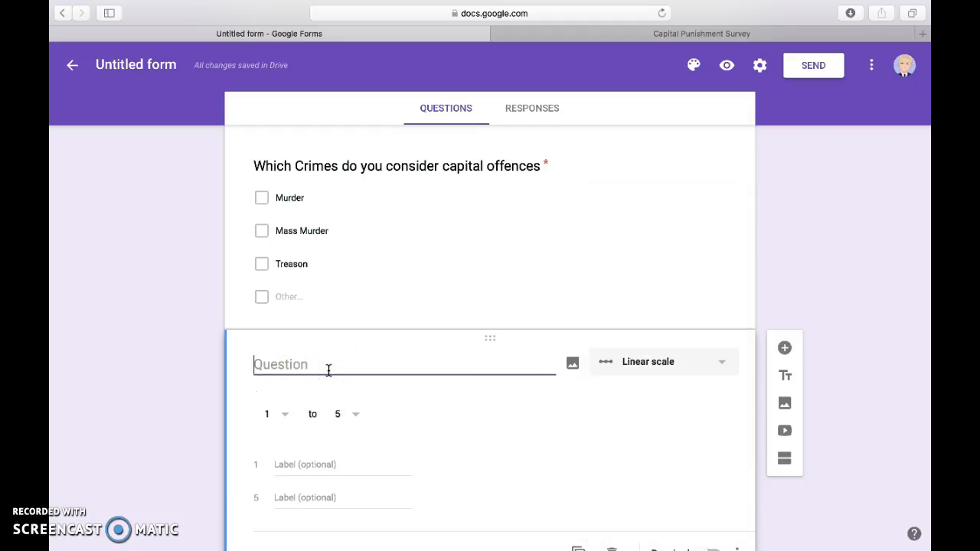
text(How)
key(BackSpace)
key(BackSpace)
key(BackSpace)
text(Is)
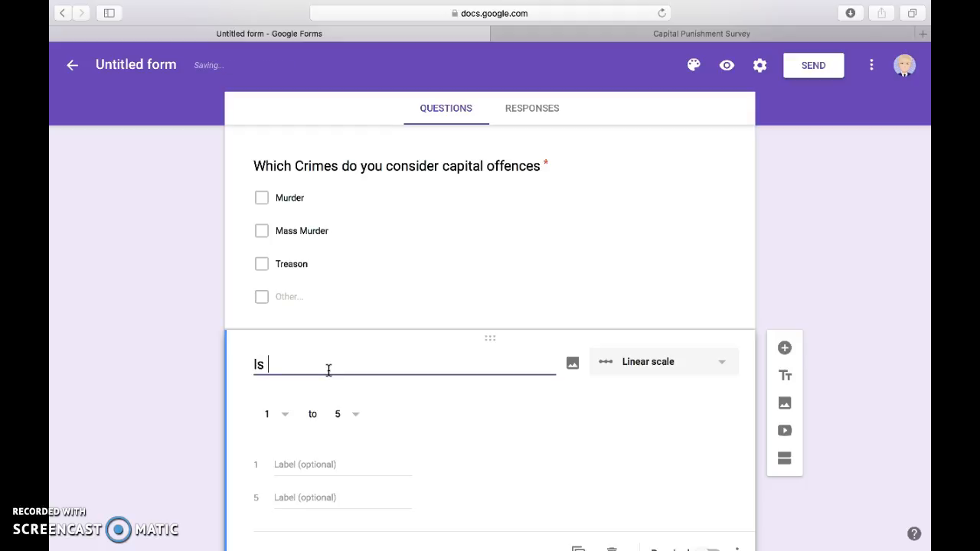
text( Capital Punishment wo)
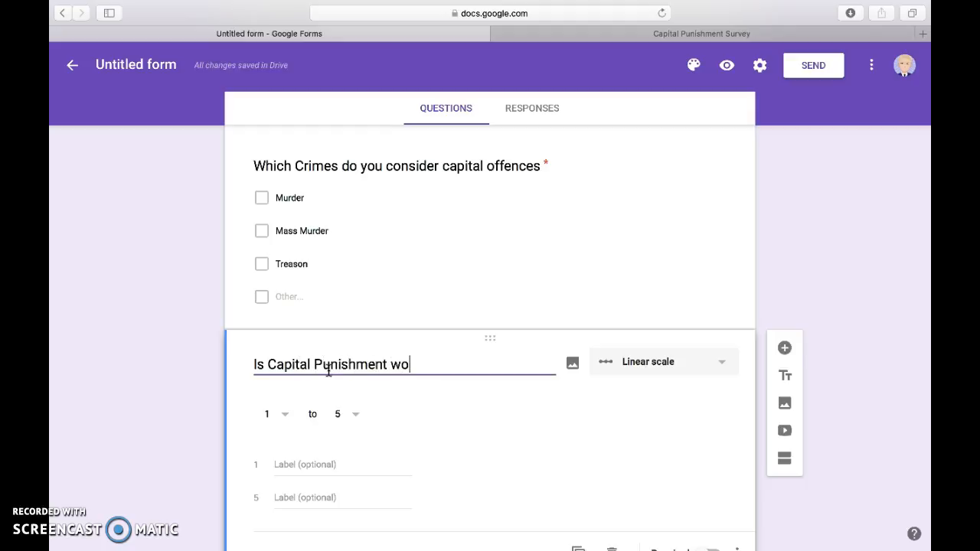
text(rth the risk)
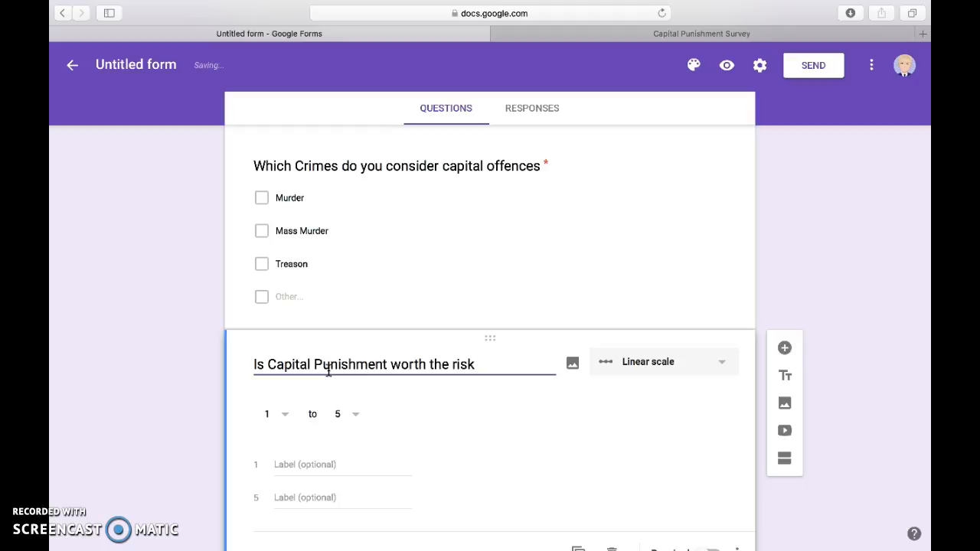
text( of excy)
key(BackSpace)
key(BackSpace)
key(BackSpace)
key(BackSpace)
Step: Set the scale to run from 1 to 10, labelling 1 "Not worth it" and 10 "Worth it"
click(355, 416)
click(343, 526)
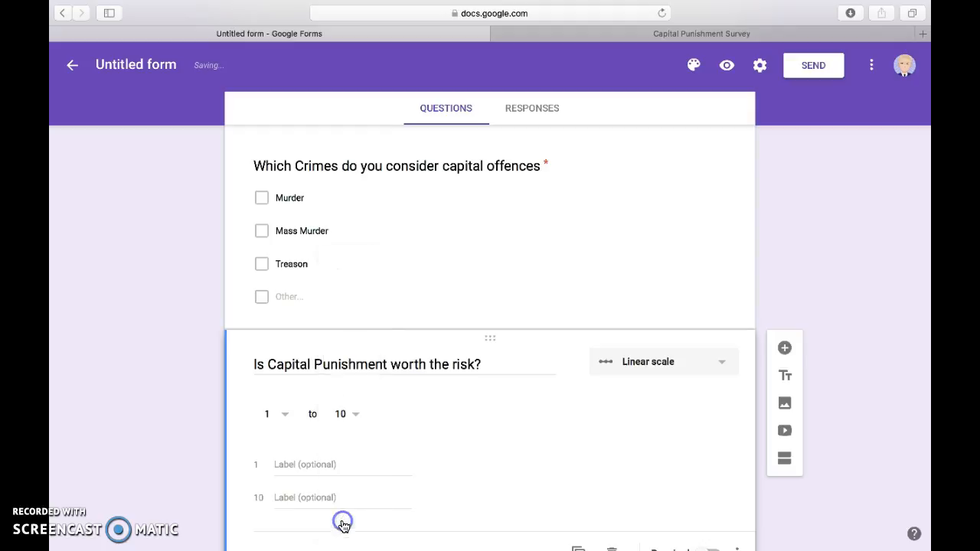
click(291, 465)
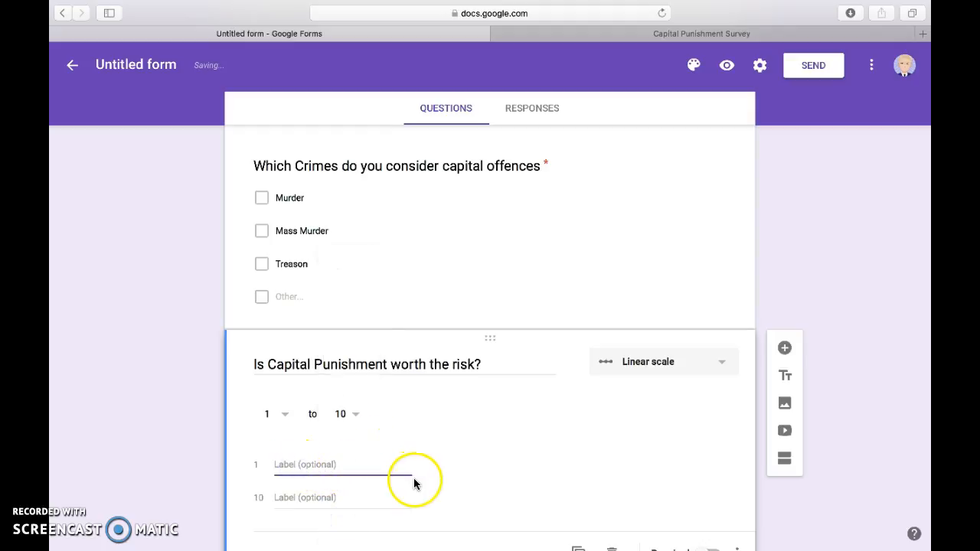
text(Not worth it)
click(364, 498)
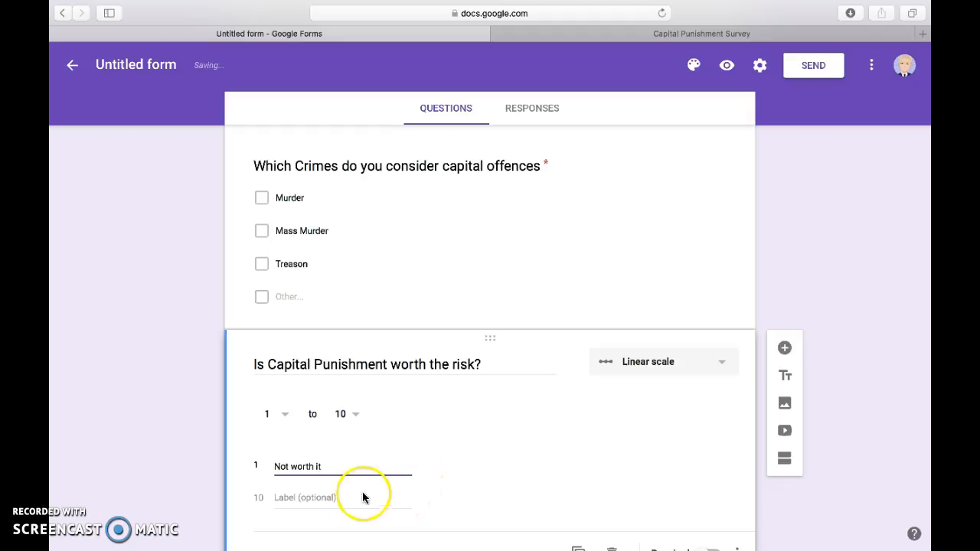
text(Worth it)
Step: Make the linear scale question required and look back over the form's questions
scroll(355, 480, down, 2)
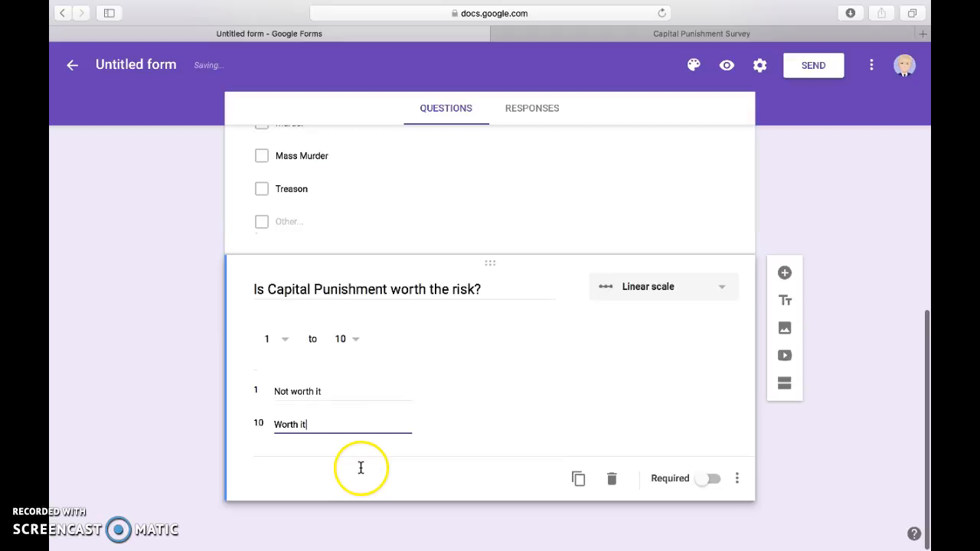
click(714, 485)
click(580, 299)
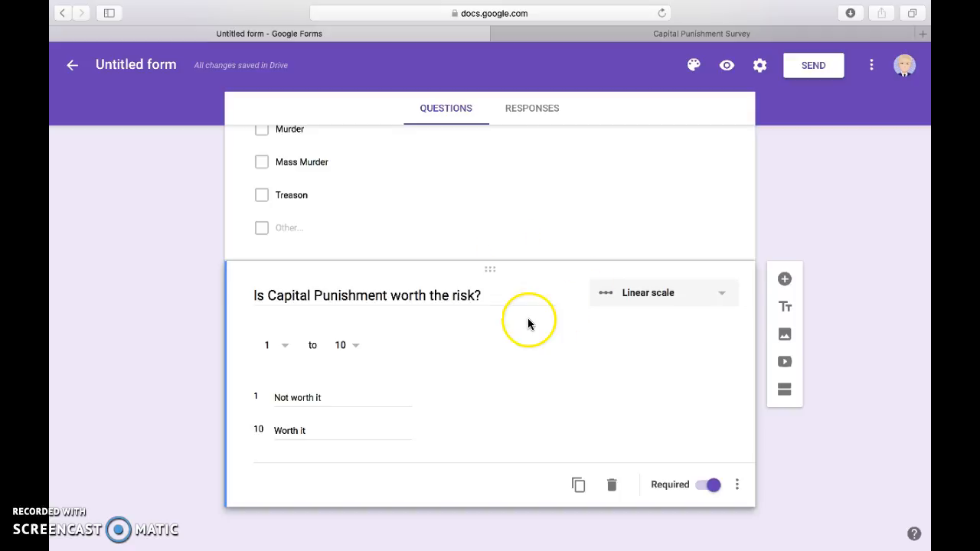
scroll(525, 322, up, 10)
scroll(529, 320, down, 10)
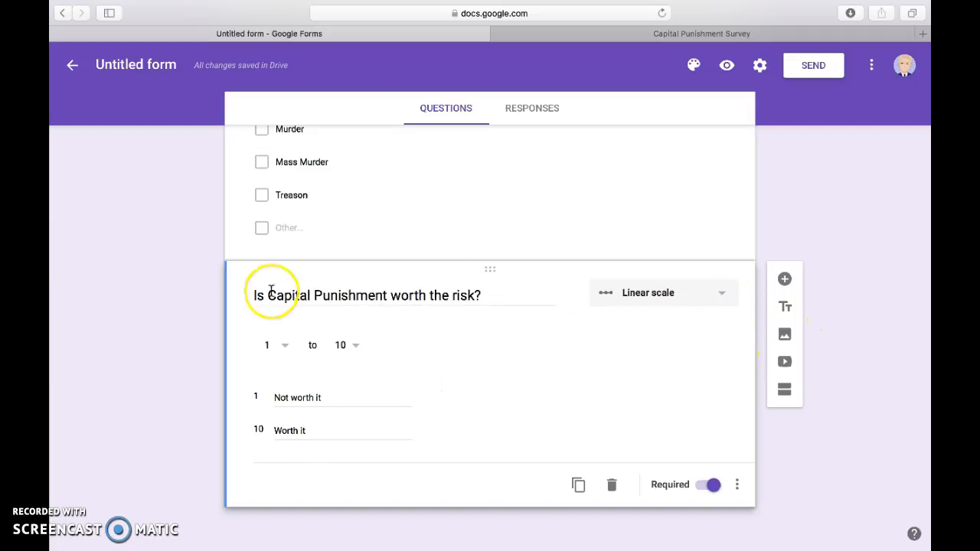
Step: Add a question below the linear scale question and make it a multiple-choice grid
click(784, 280)
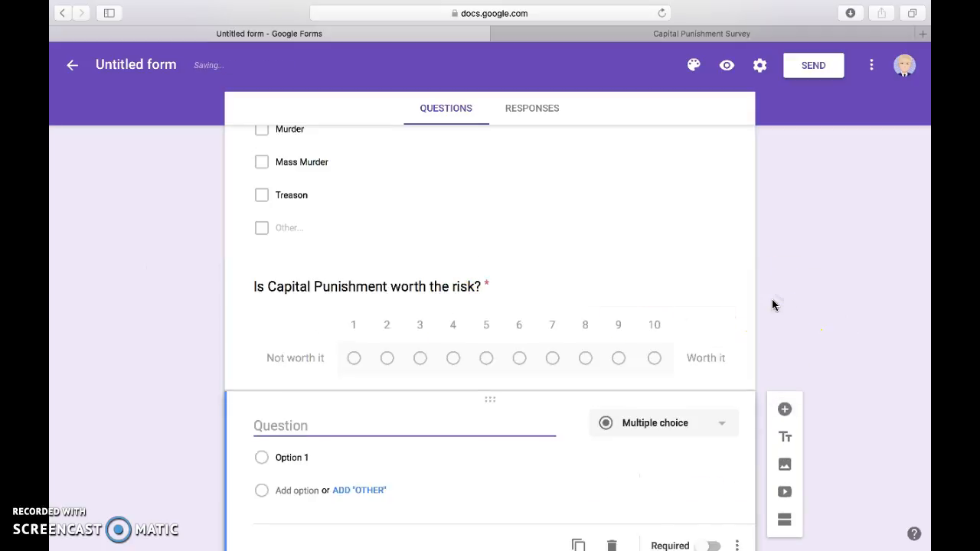
click(720, 370)
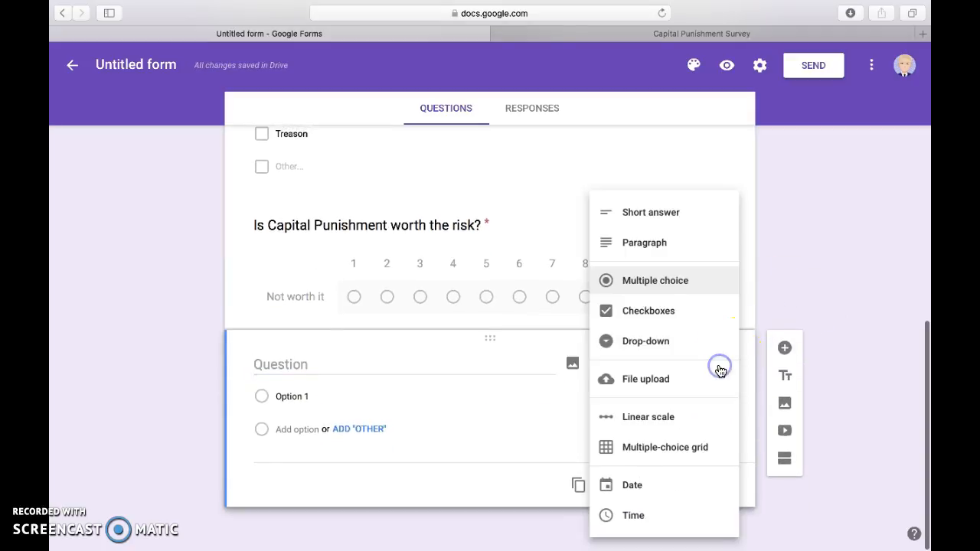
click(660, 456)
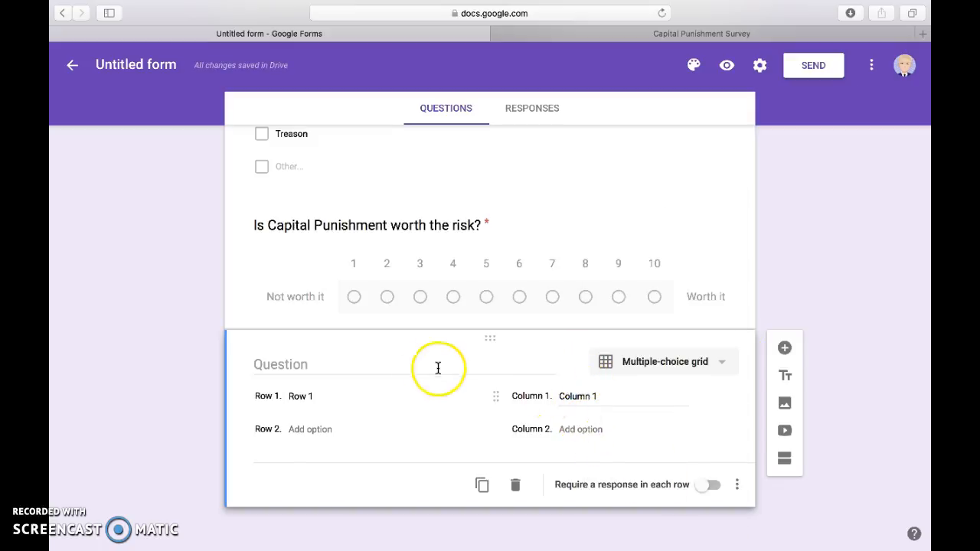
Step: Give the grid the columns Strongly Disagree, Disagree, Neutral, Agree and Strongly Agree
click(595, 392)
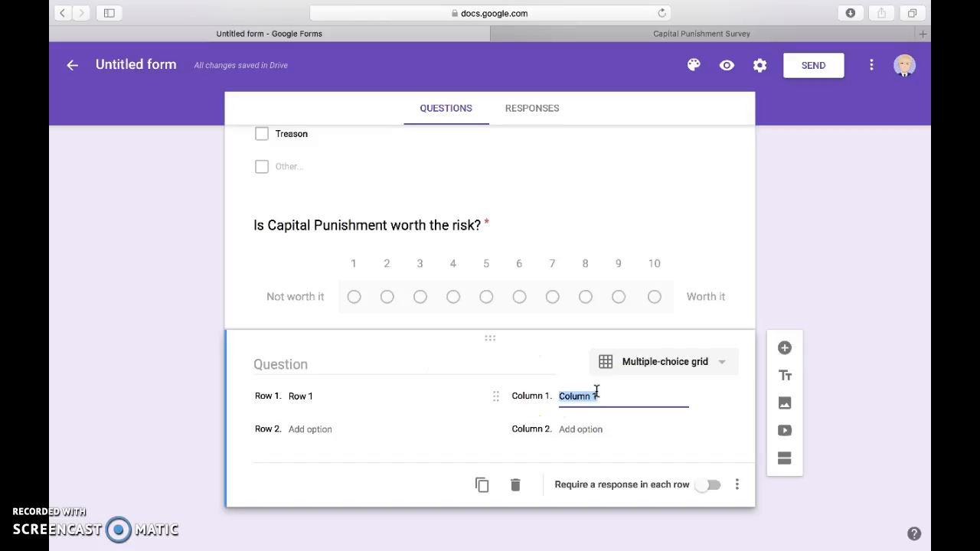
text(Stro)
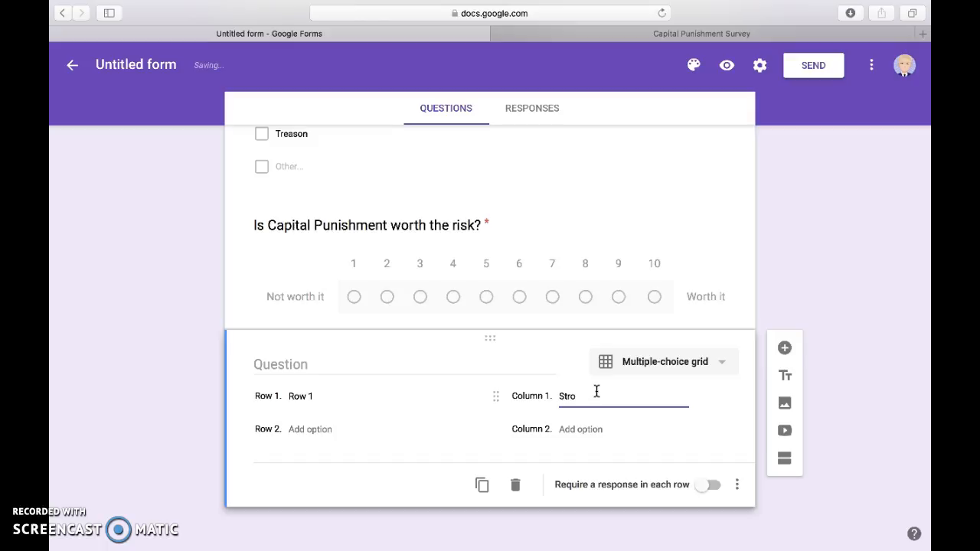
text(ngly)
click(591, 421)
text(Disagree)
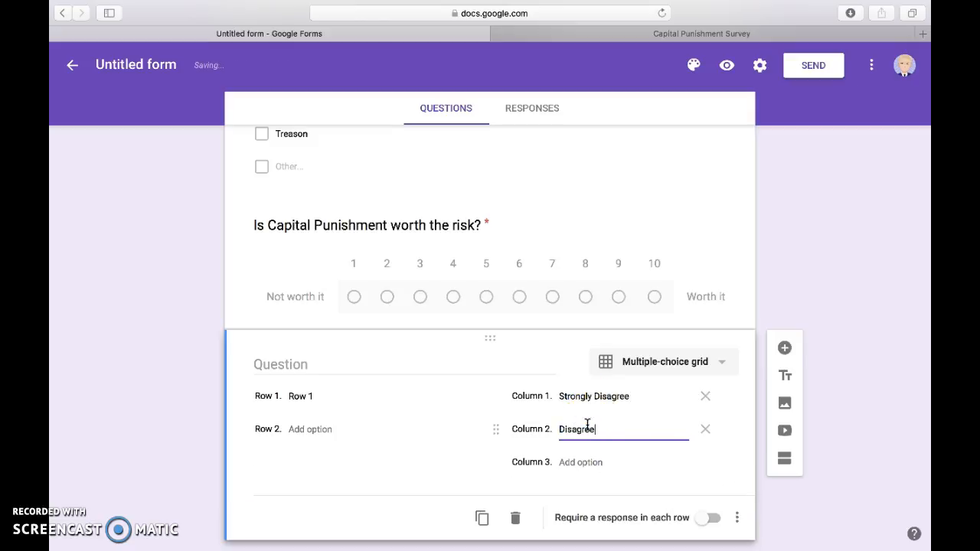
click(585, 461)
text(Neutral)
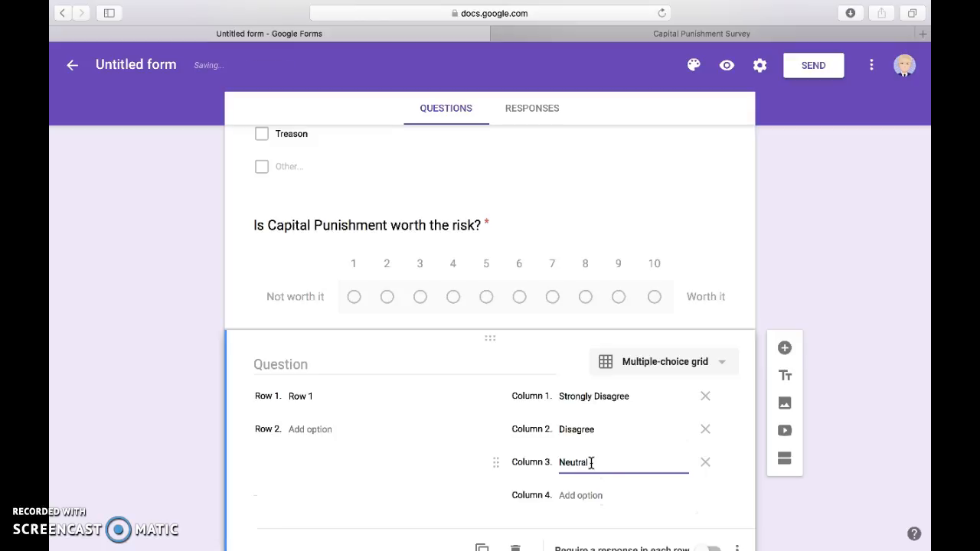
click(592, 496)
text(Agree)
click(601, 529)
text(Strongly)
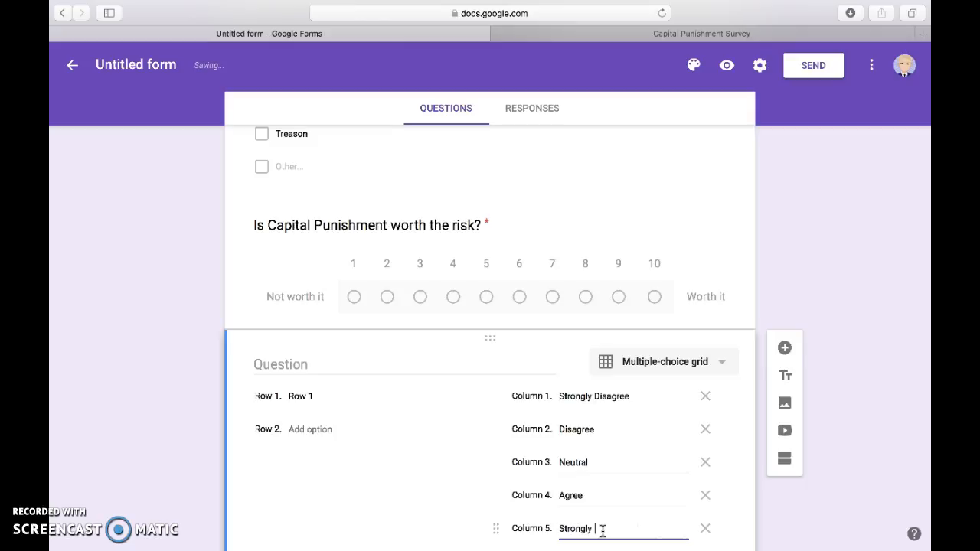
text( AGree)
key(BackSpace)
Step: Give the grid four rows named Statement 1, Statement 2, Statement 3 and Statement 4
click(326, 392)
text(S)
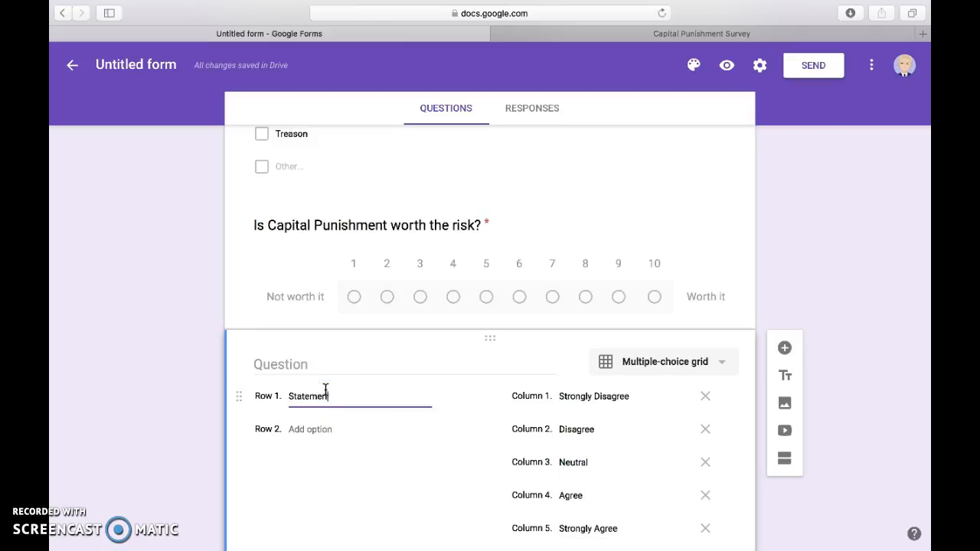
text(tatement 1)
click(319, 430)
text(Sta)
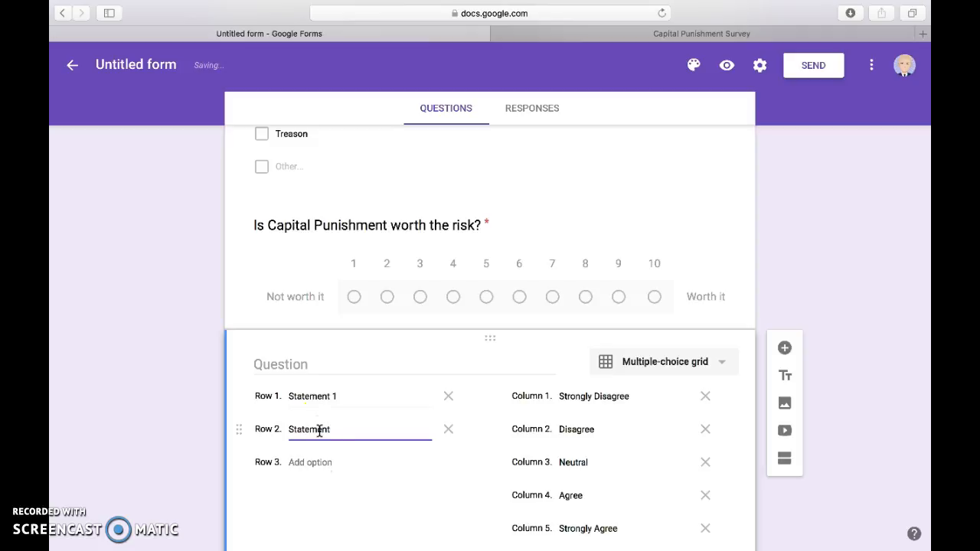
click(310, 463)
text(Statement 3)
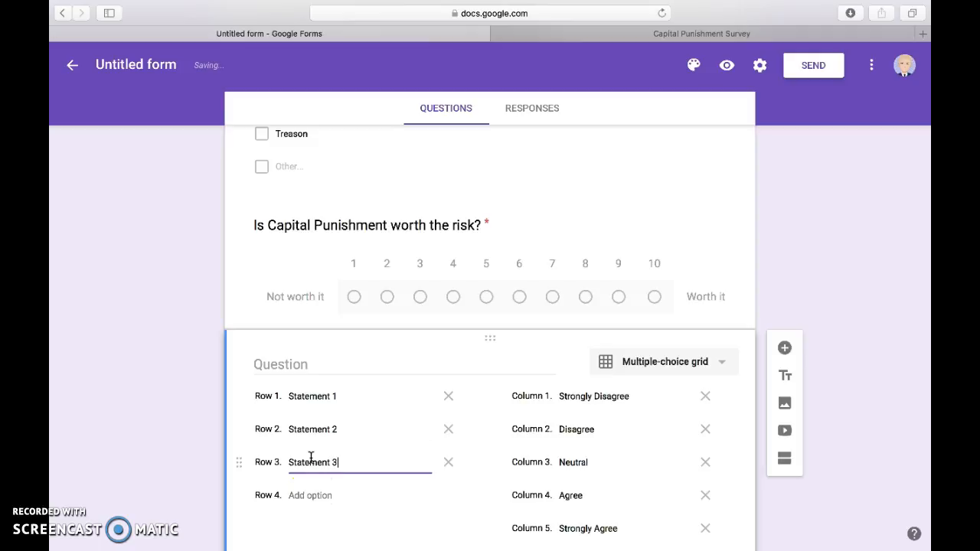
click(311, 496)
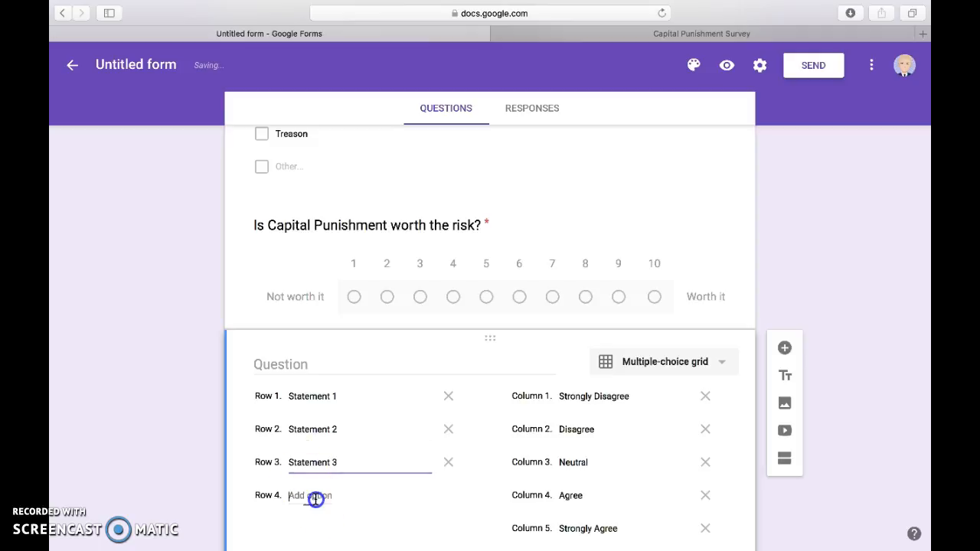
text(Statement 4)
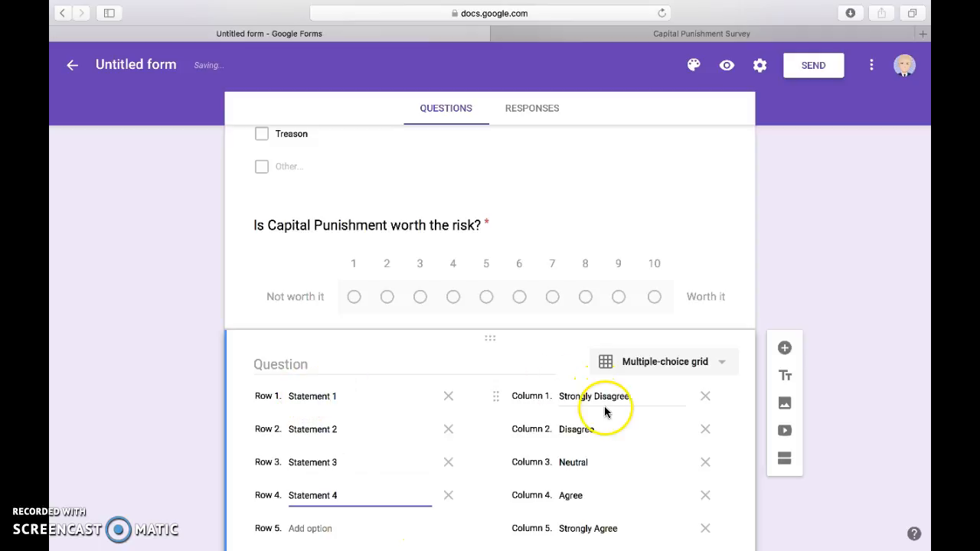
Step: Require a response in each row of the multiple-choice grid, and check the linear scale question above it
scroll(605, 412, down, 3)
click(712, 485)
click(702, 149)
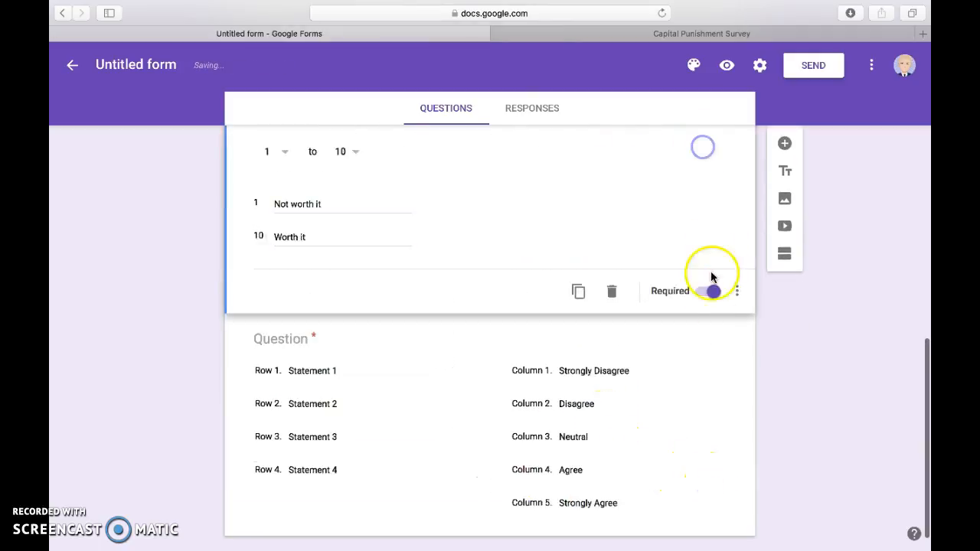
scroll(695, 252, up, 6)
scroll(696, 253, down, 6)
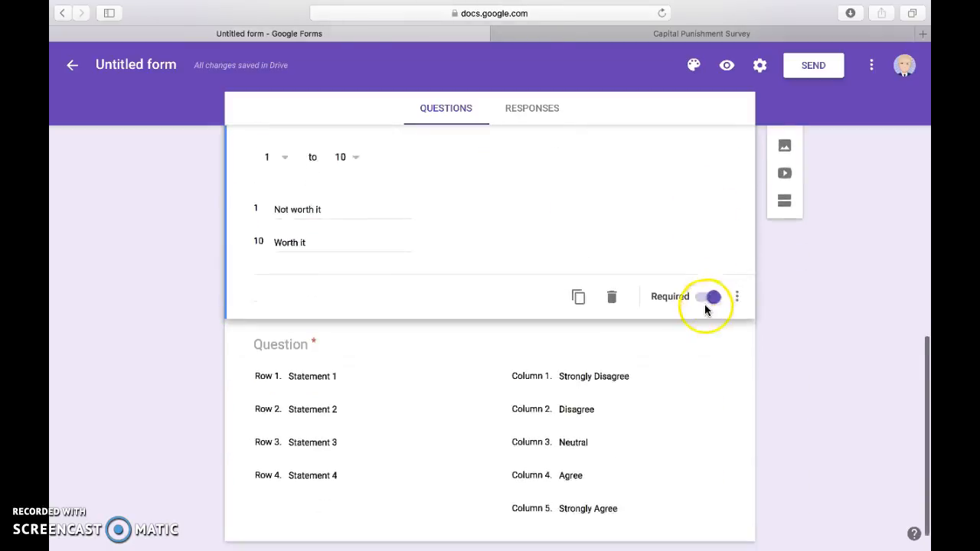
click(687, 353)
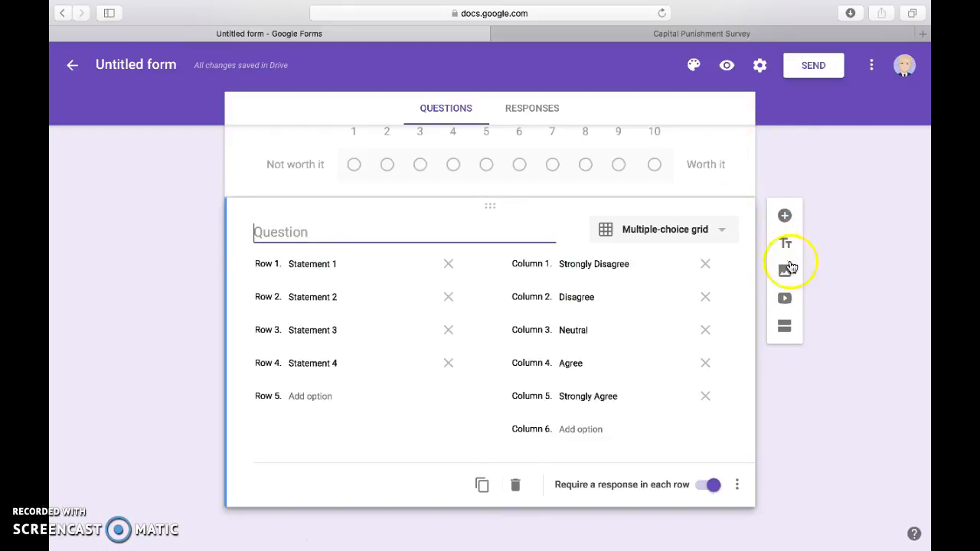
Step: Add a title and description block below the grid question and delete it again
click(786, 244)
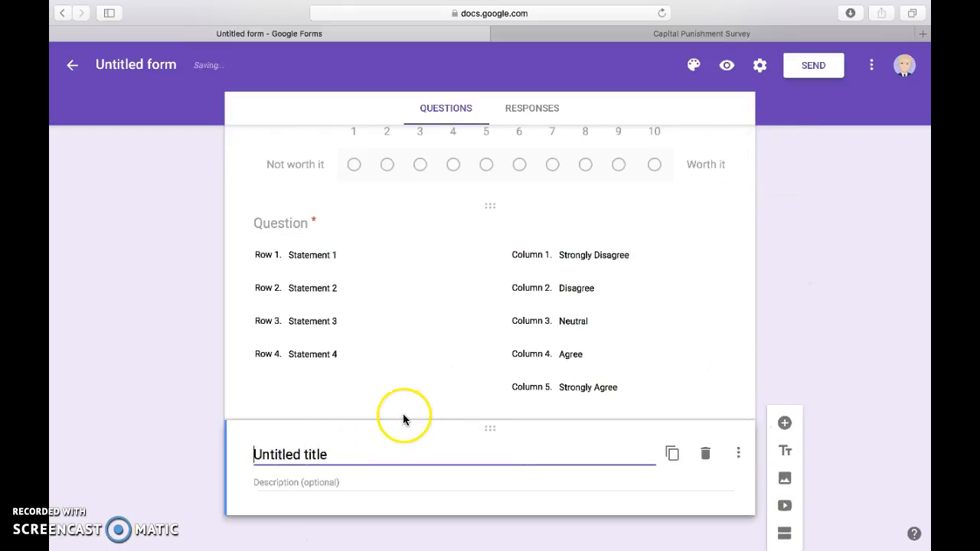
click(490, 431)
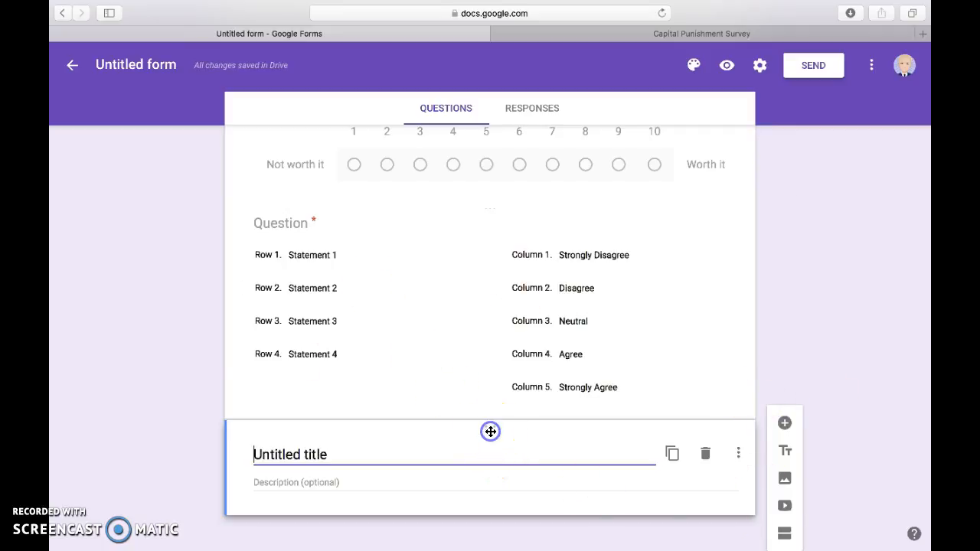
click(701, 463)
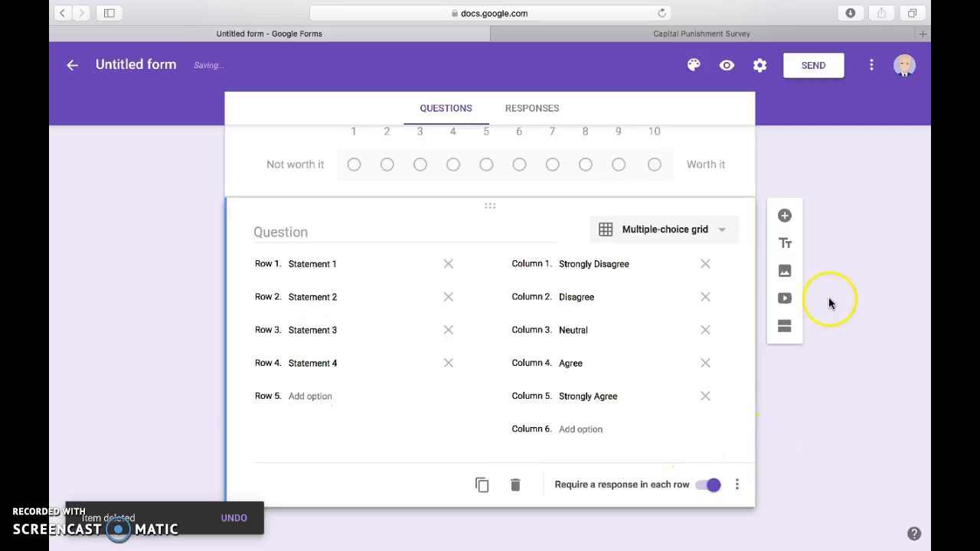
Step: Add a title and description block below the grid question and view the available ways to insert an image
click(786, 243)
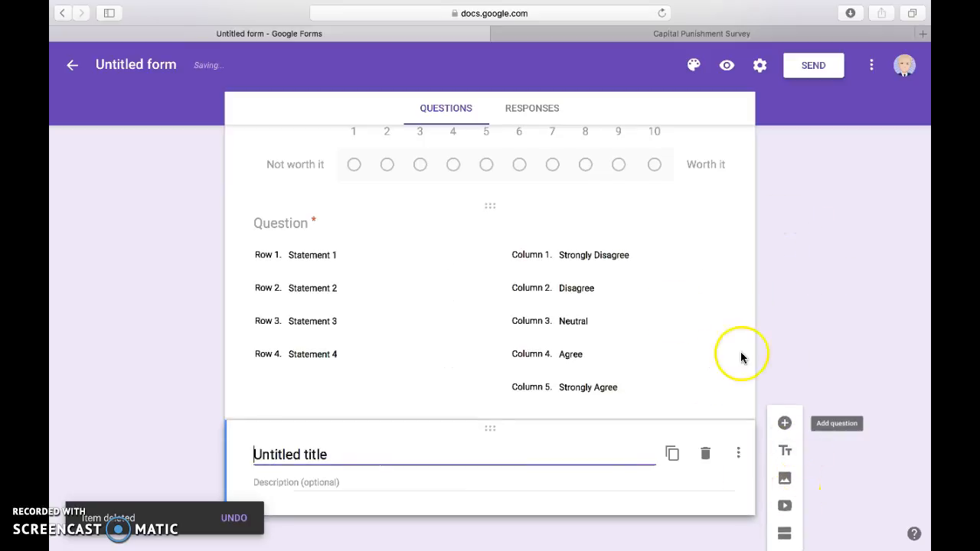
click(741, 357)
click(782, 269)
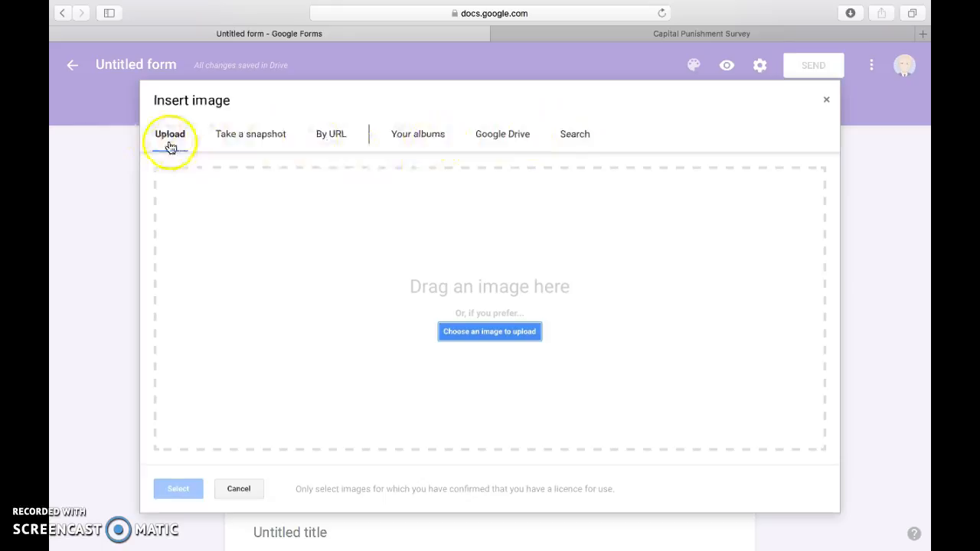
click(828, 100)
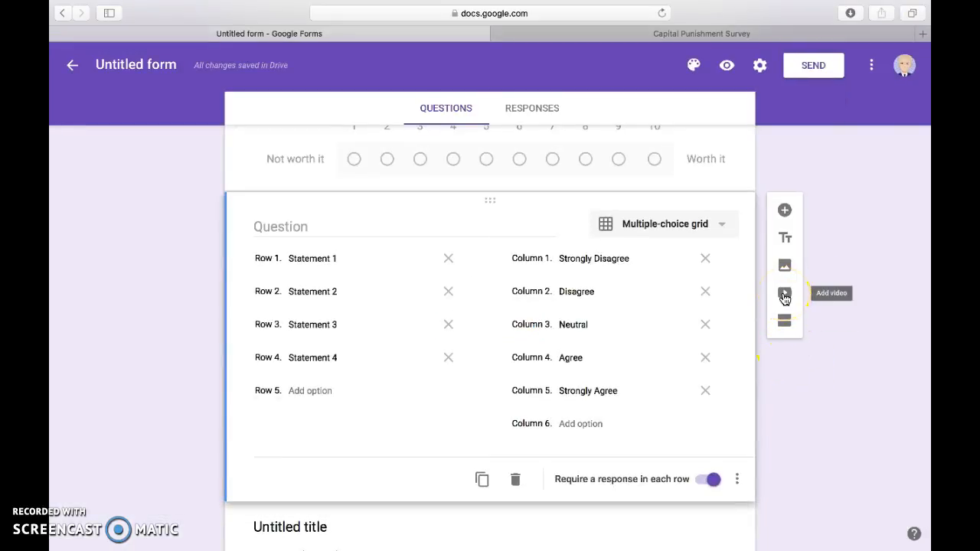
Step: Change the form's theme colour to pink
scroll(680, 256, up, 3)
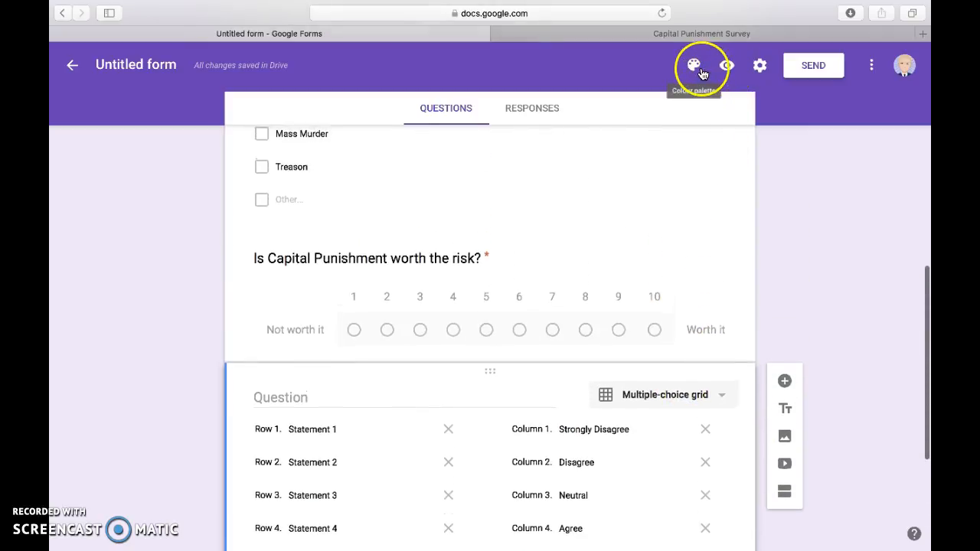
click(694, 66)
click(750, 114)
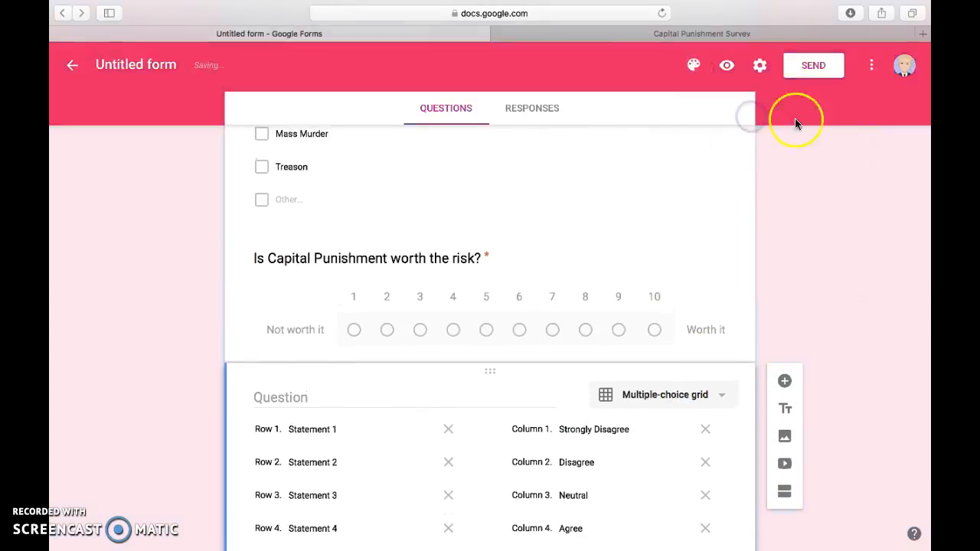
Step: Apply the beige paper-lantern header image from the Other theme category to the form
click(695, 66)
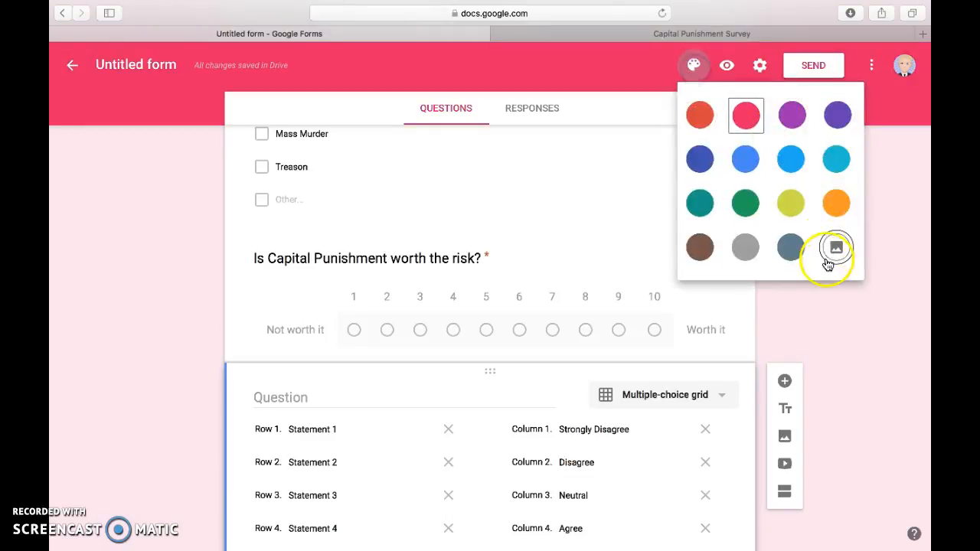
click(837, 252)
click(268, 158)
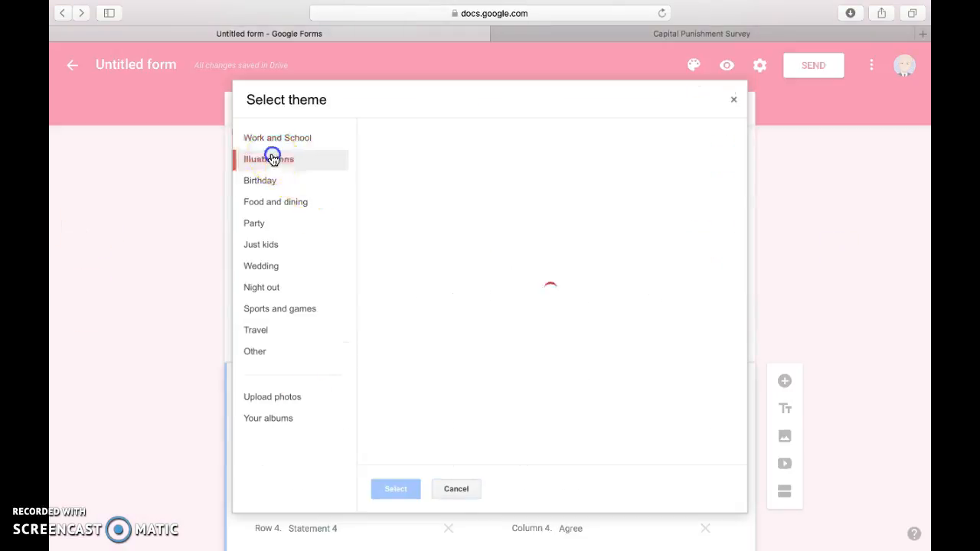
click(274, 141)
click(269, 159)
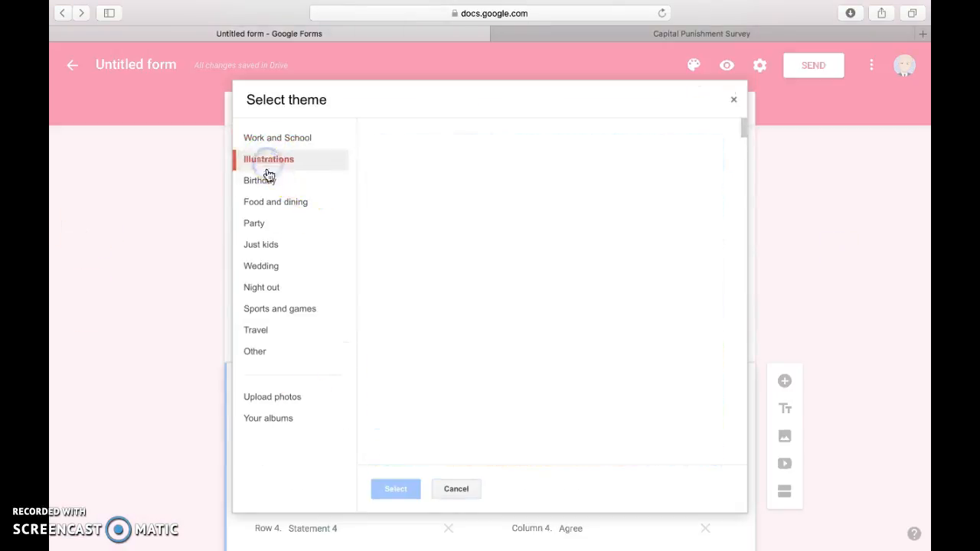
click(274, 350)
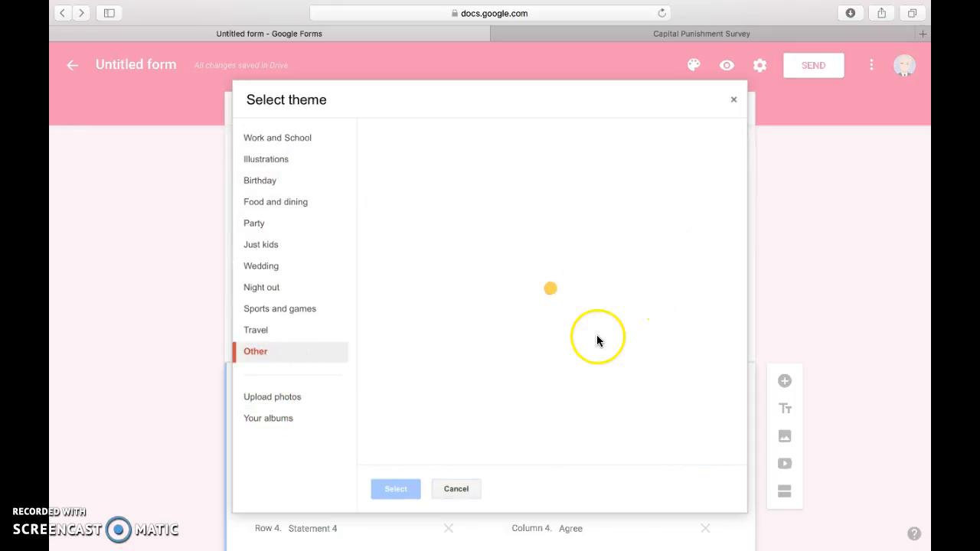
scroll(607, 341, down, 6)
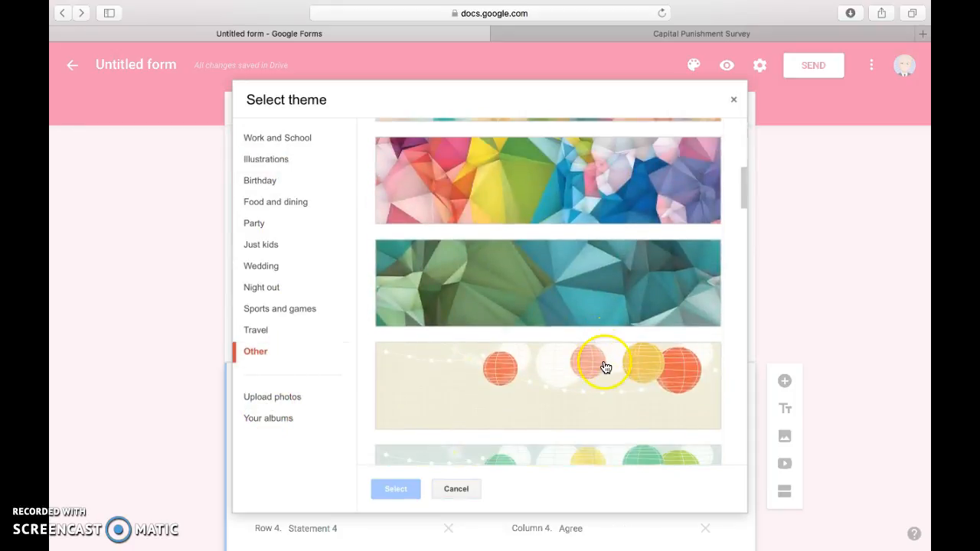
click(603, 372)
click(409, 490)
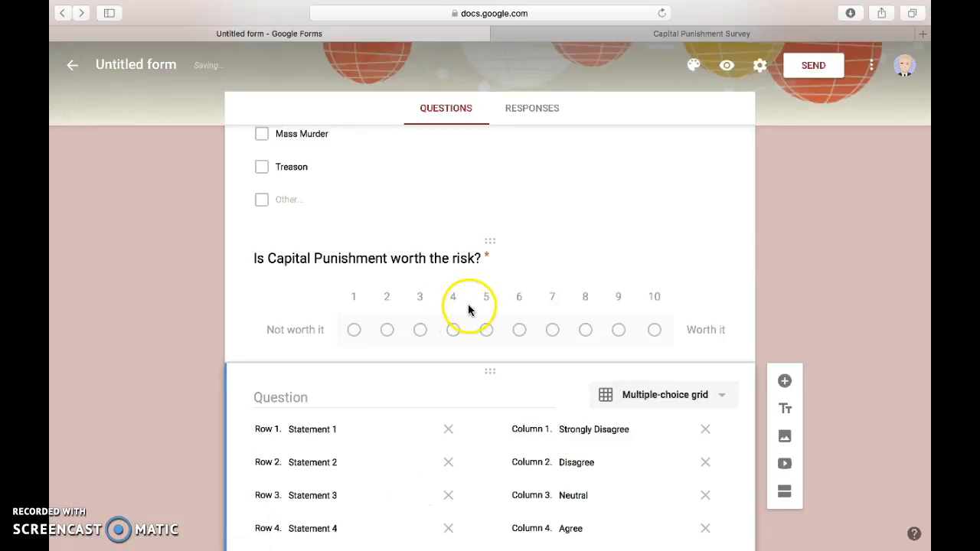
Step: Name the form document Test Survey to match the survey's title
scroll(470, 308, up, 10)
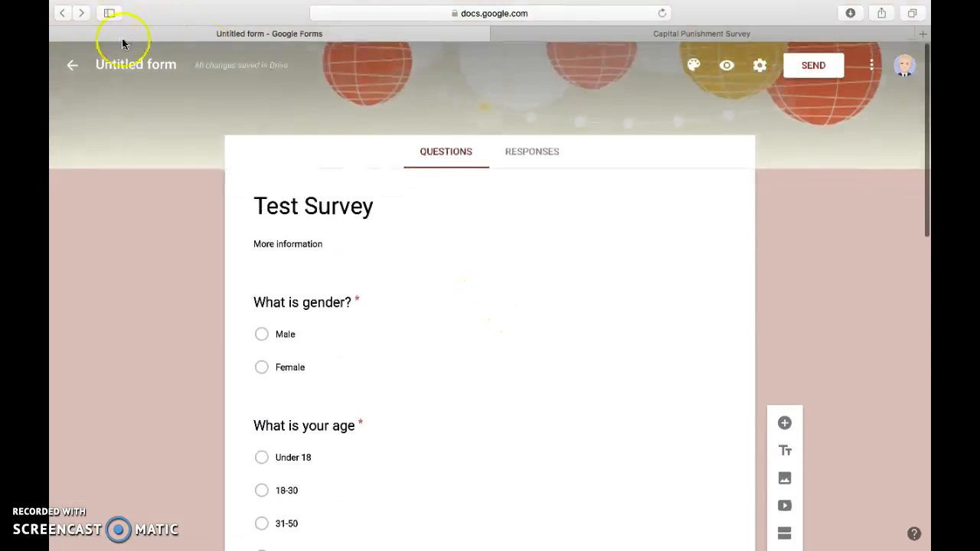
click(125, 66)
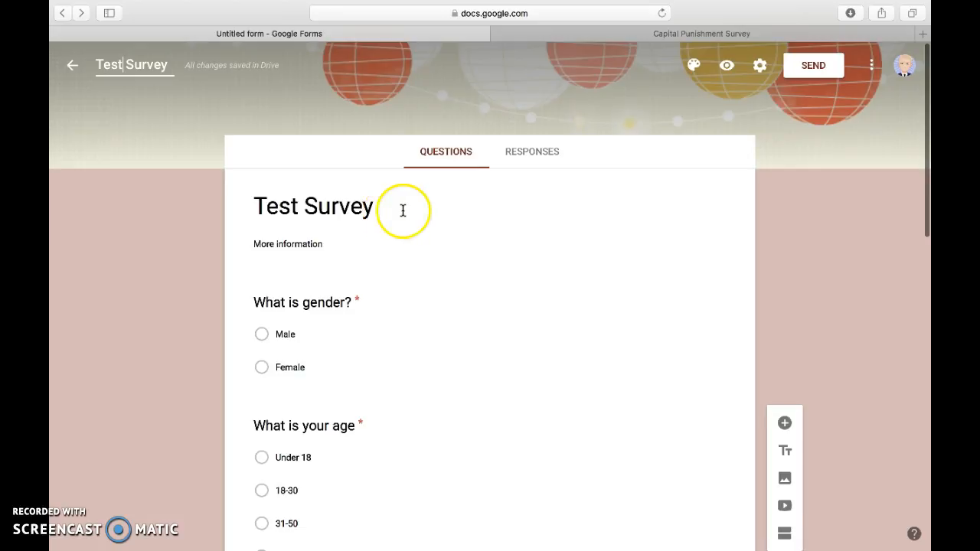
scroll(411, 213, down, 3)
scroll(412, 213, up, 3)
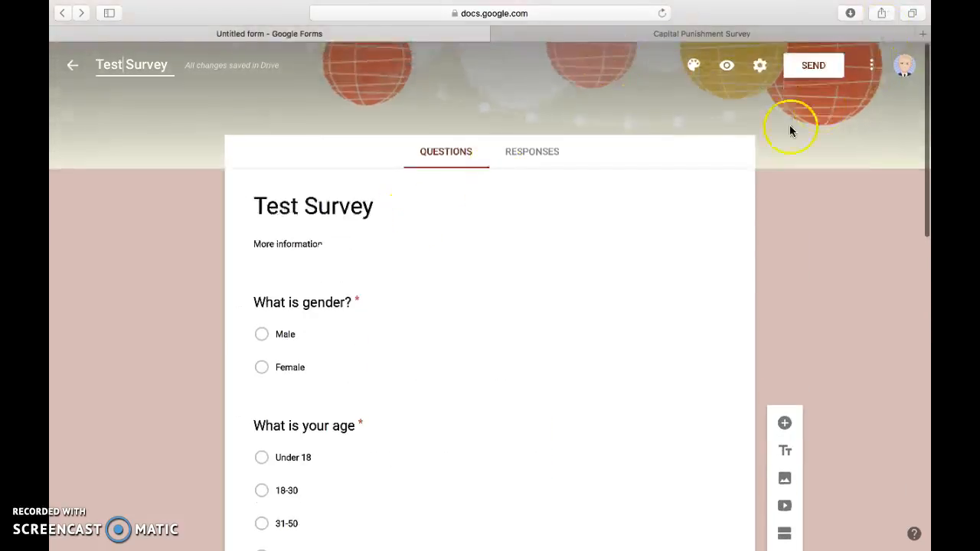
Step: Preview the form as respondents see it and examine all questions from the title to the submit area
click(730, 69)
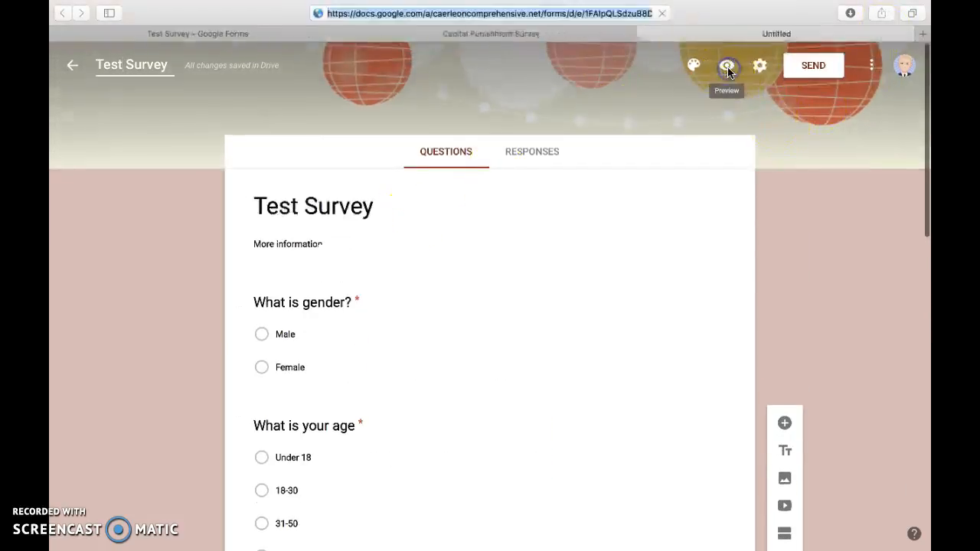
scroll(505, 337, down, 5)
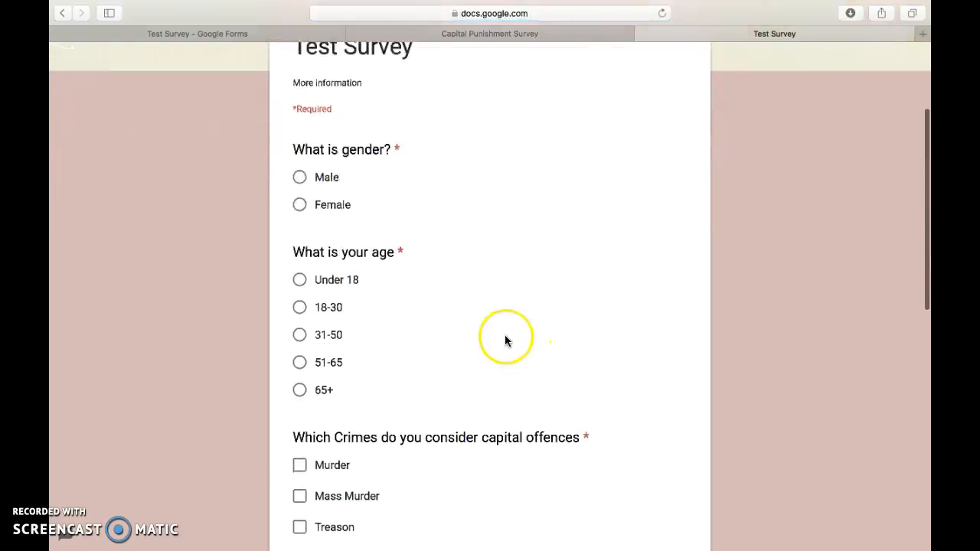
scroll(546, 265, down, 5)
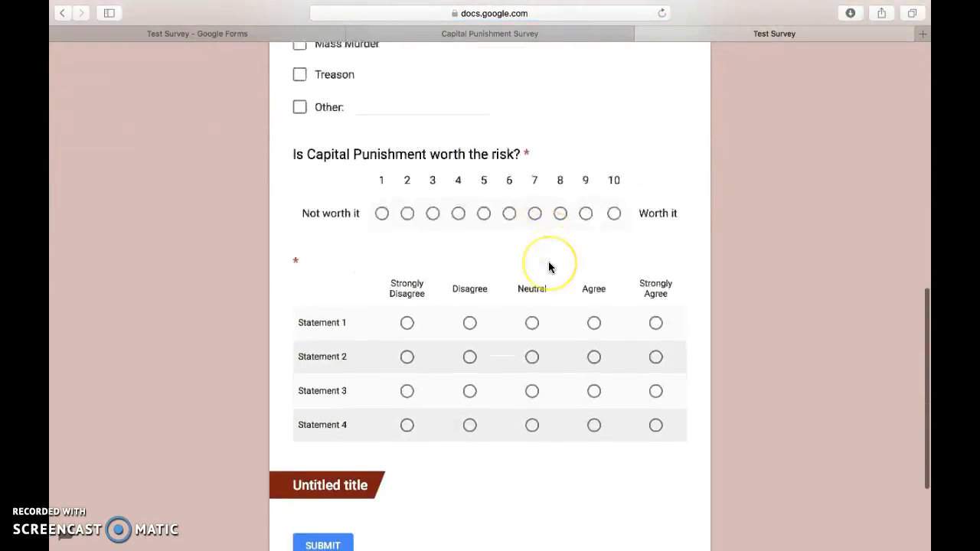
click(494, 334)
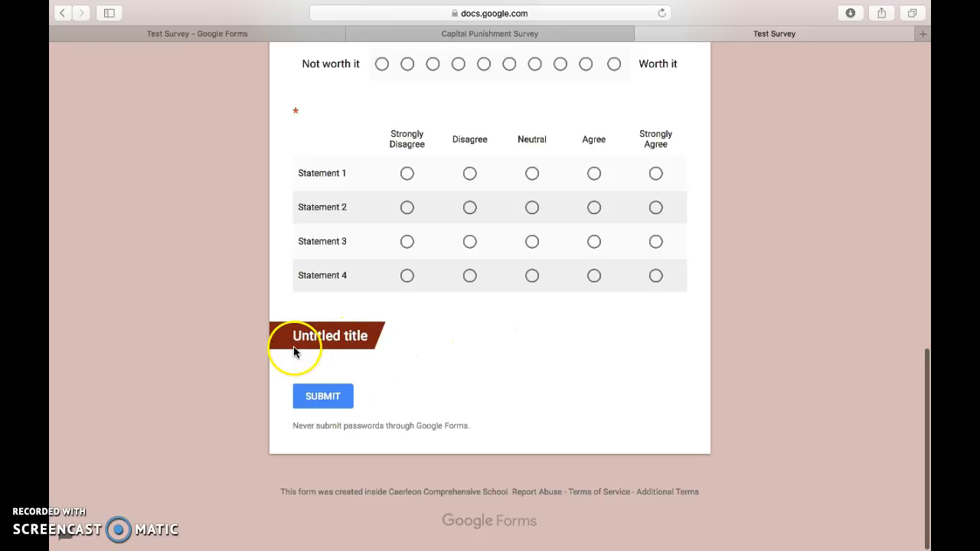
scroll(367, 344, up, 2)
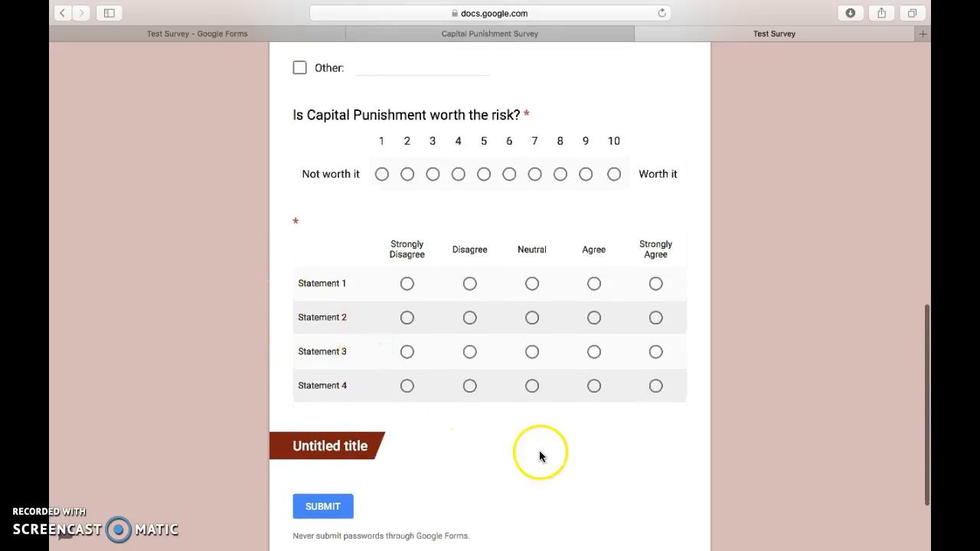
scroll(536, 455, down, 2)
scroll(521, 456, up, 3)
scroll(521, 456, up, 10)
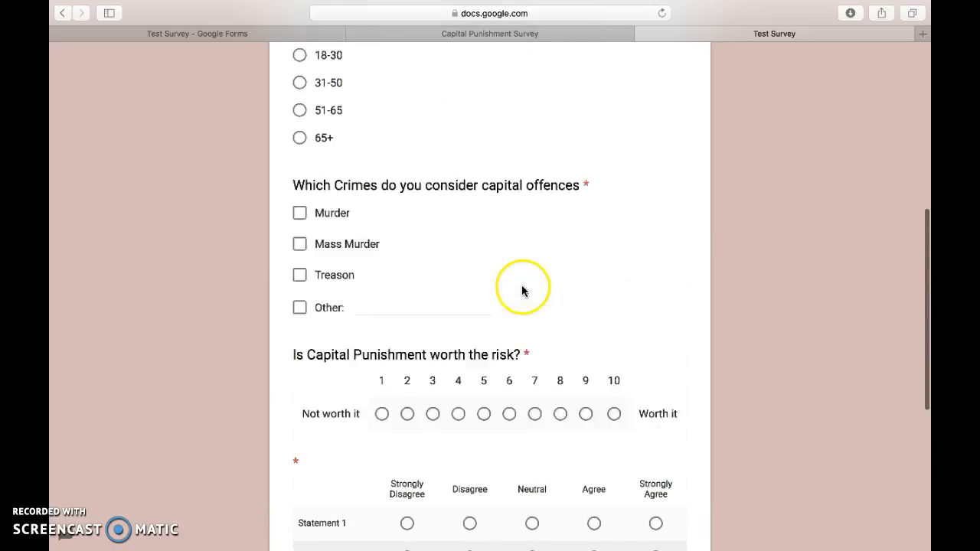
scroll(521, 292, down, 3)
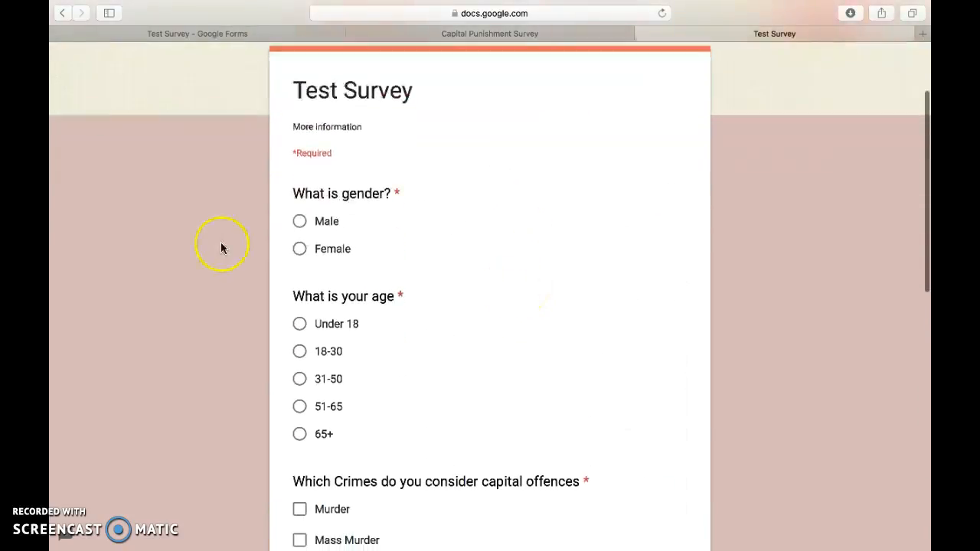
scroll(345, 280, down, 2)
scroll(348, 284, down, 2)
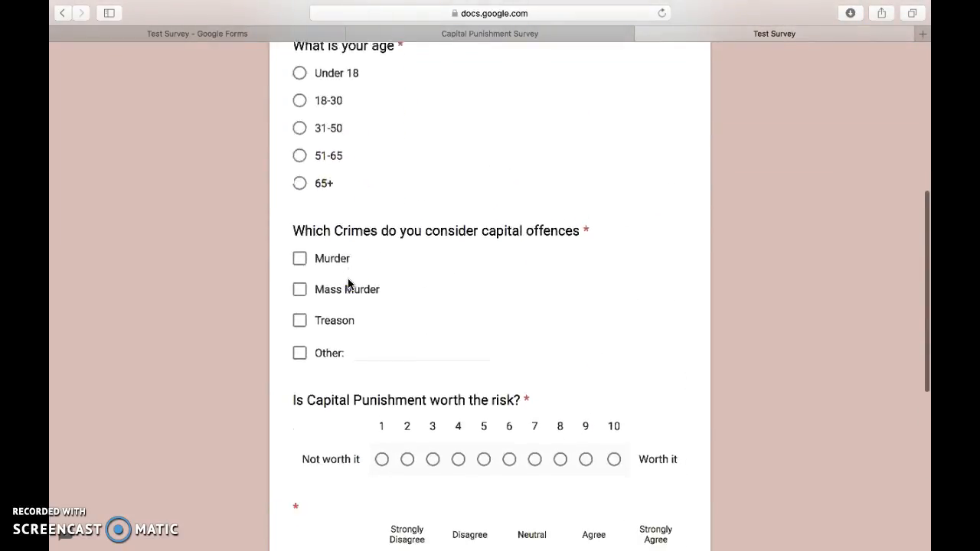
scroll(349, 284, down, 3)
scroll(351, 328, down, 3)
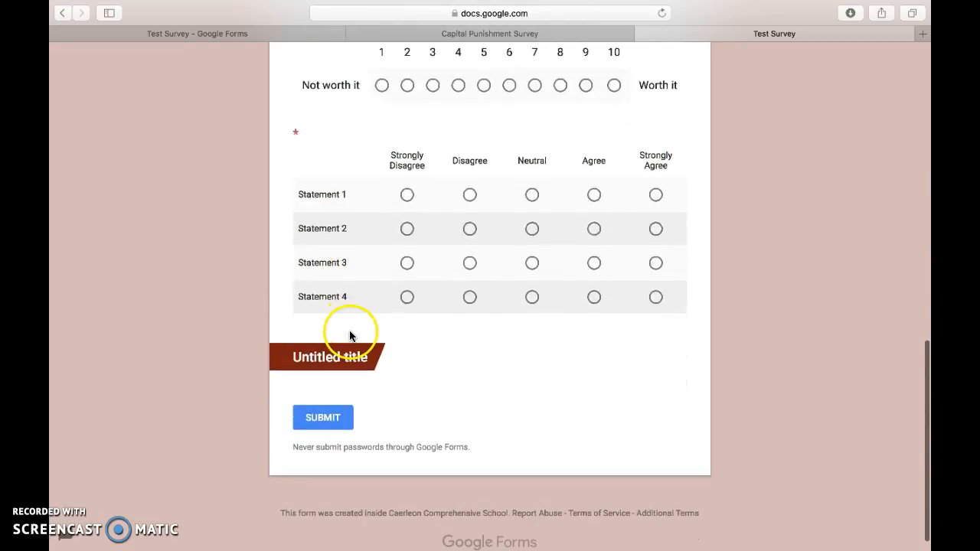
scroll(352, 330, up, 6)
scroll(355, 333, down, 3)
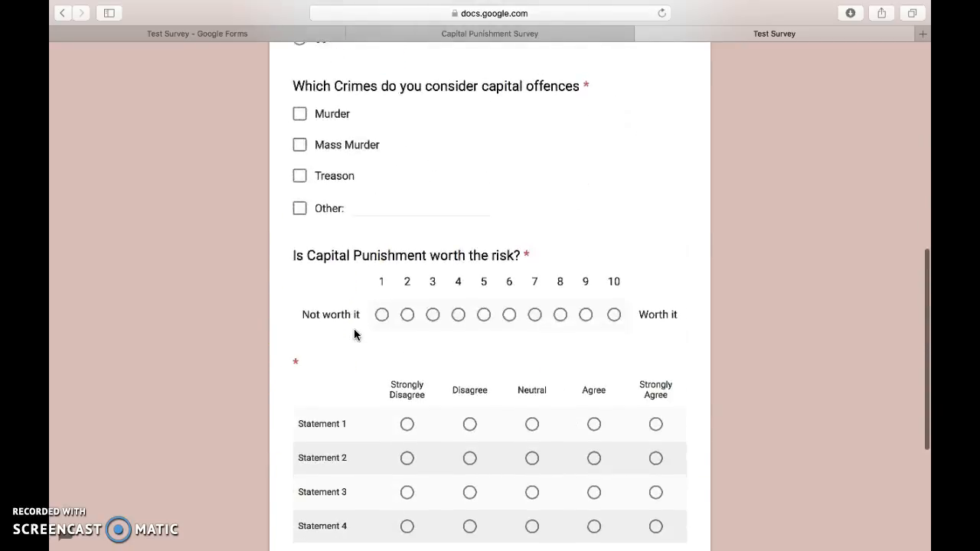
scroll(356, 335, up, 6)
click(443, 323)
scroll(452, 322, up, 2)
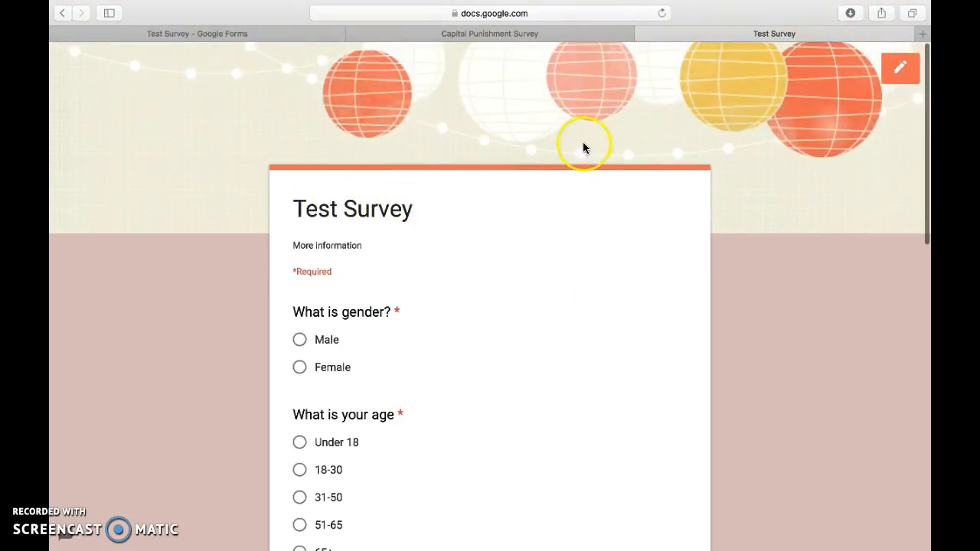
Step: Return to editing the form, generate a shortened share link for sending it, and copy that link
click(234, 33)
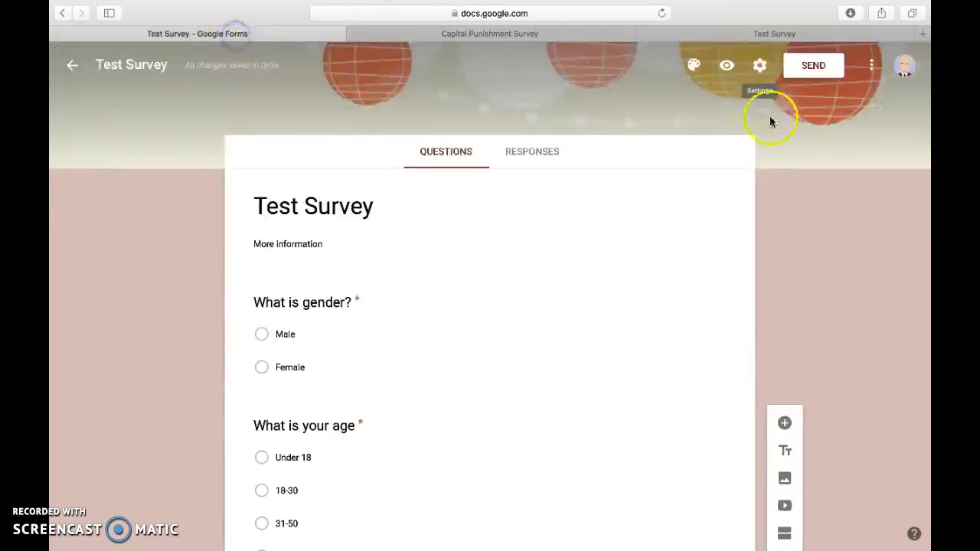
click(827, 72)
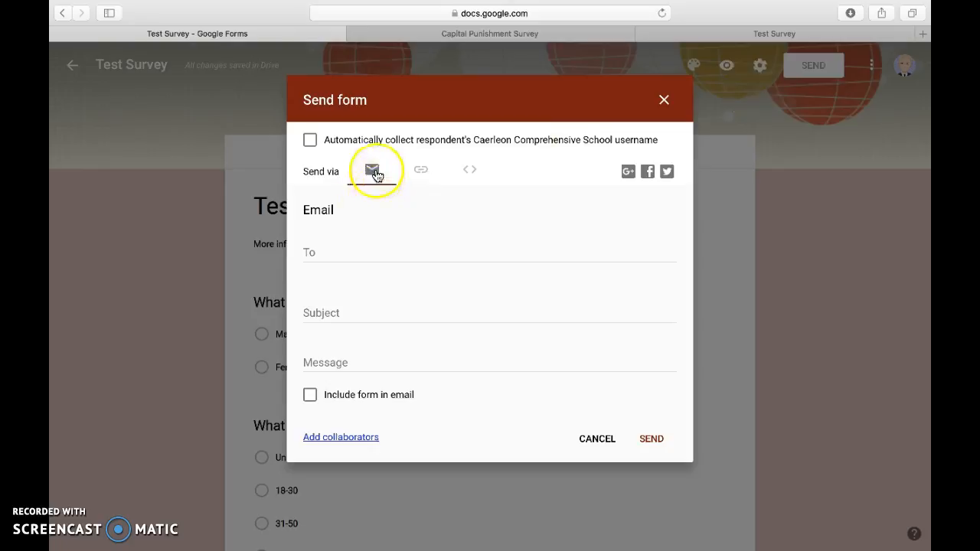
click(657, 335)
click(333, 112)
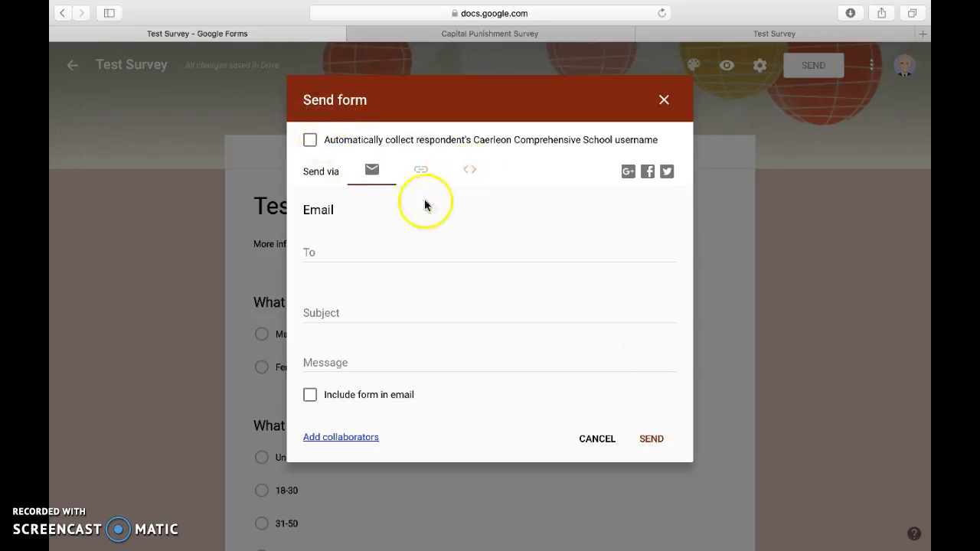
click(425, 177)
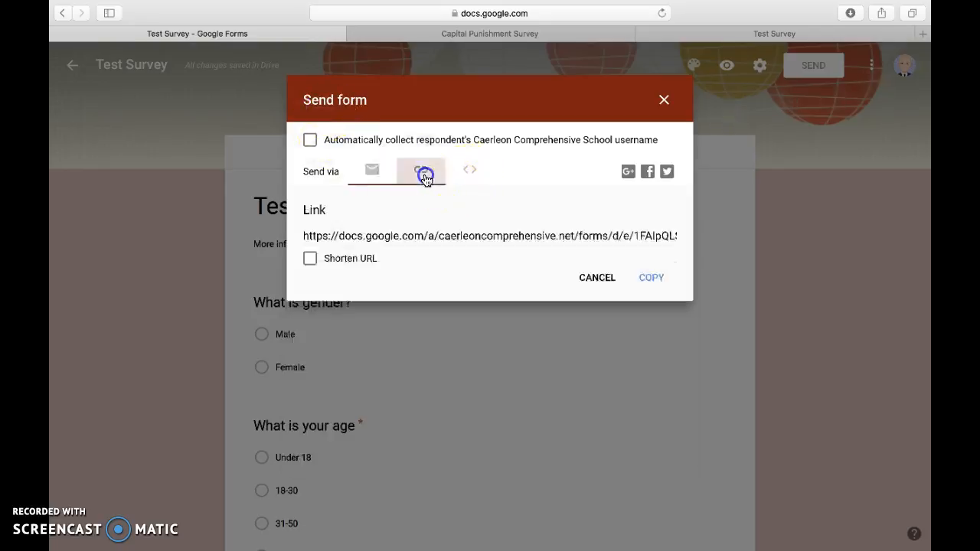
click(310, 259)
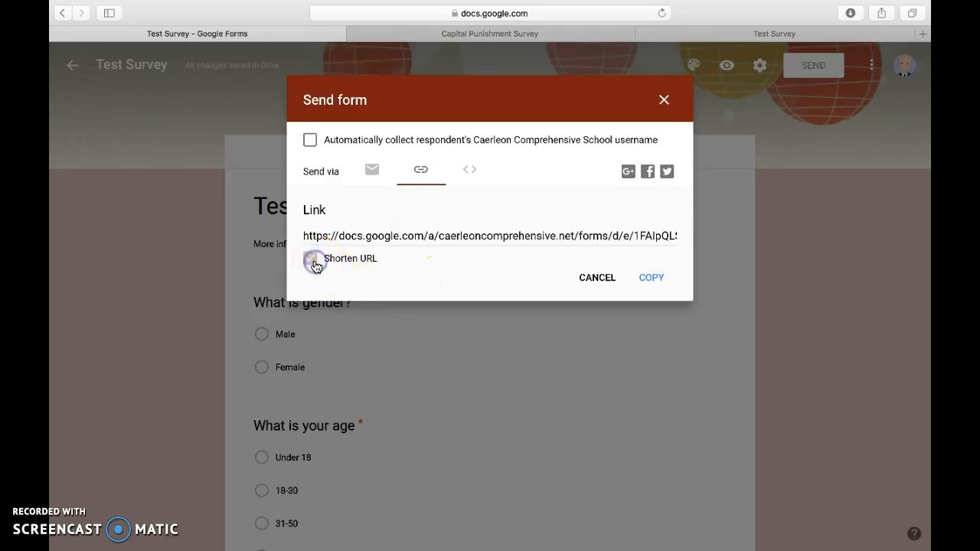
right_click(502, 240)
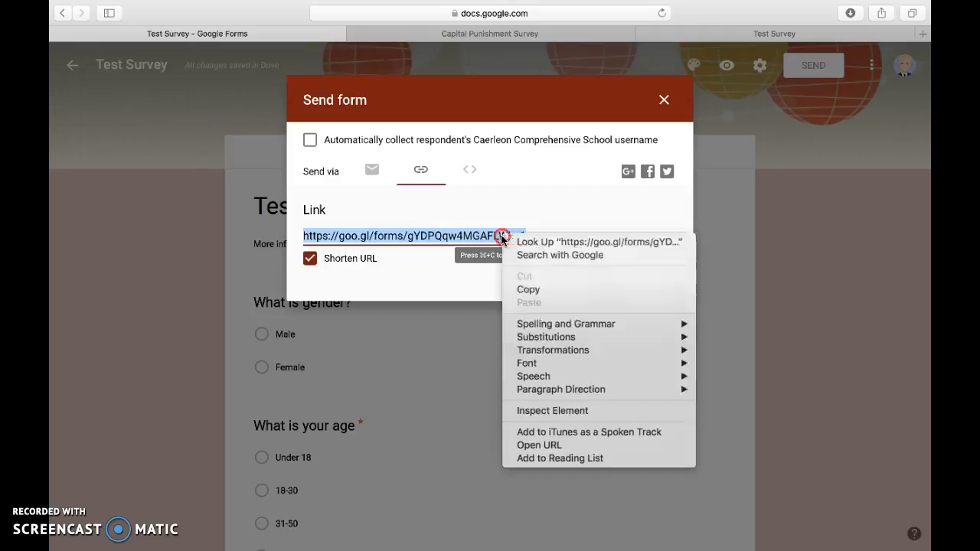
click(520, 289)
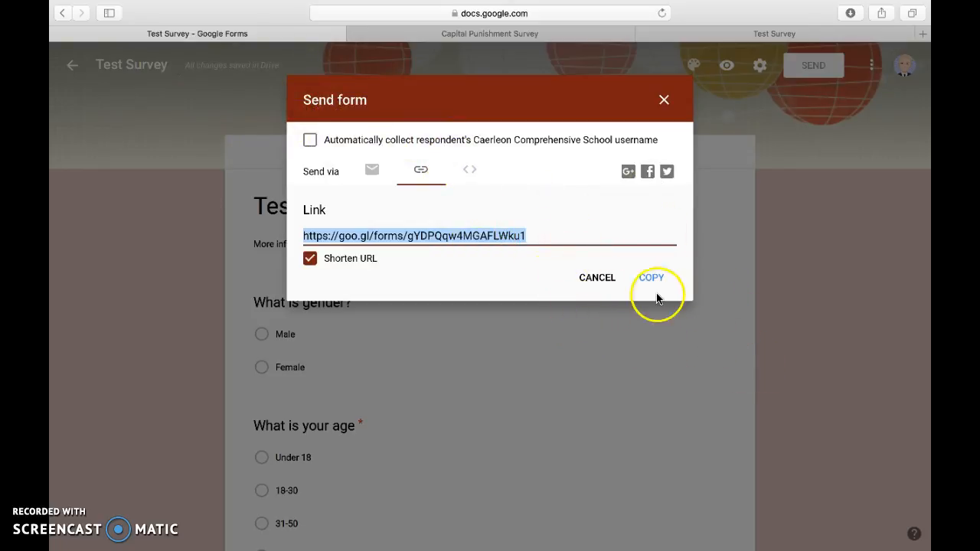
click(606, 285)
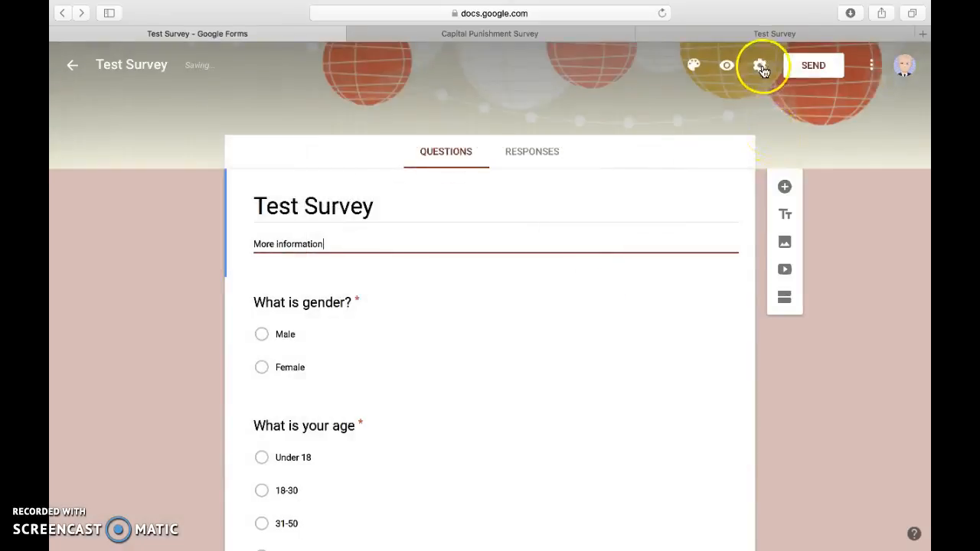
Step: Remove the sign-in restriction to Caerleon Comprehensive School users in the form's general settings
click(761, 68)
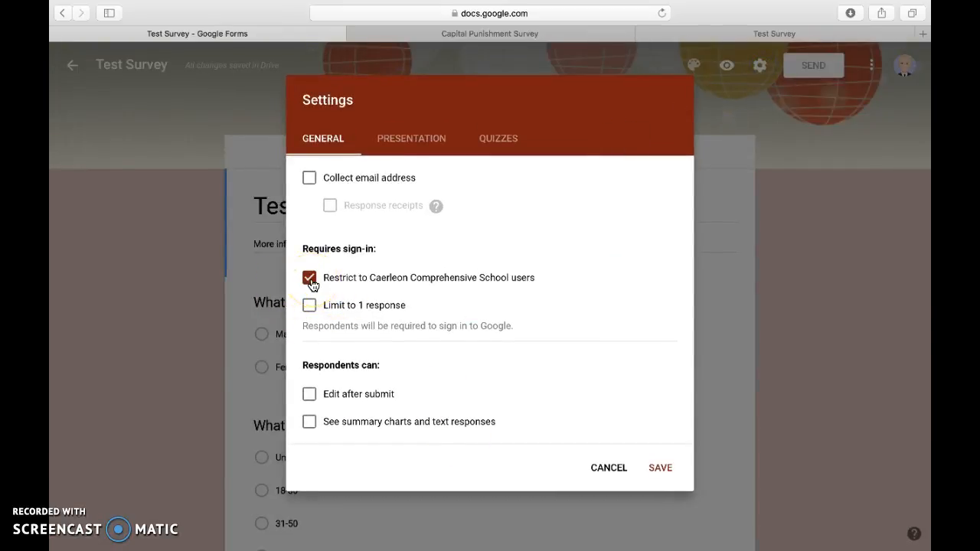
click(310, 280)
click(310, 281)
click(311, 280)
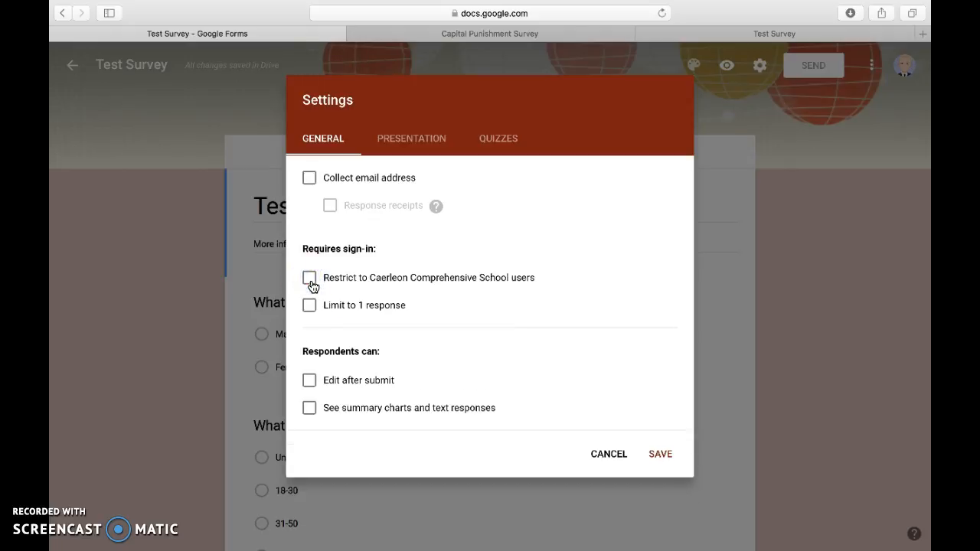
Step: Limit the form to 1 response per respondent and let respondents see summary charts and text responses
click(309, 306)
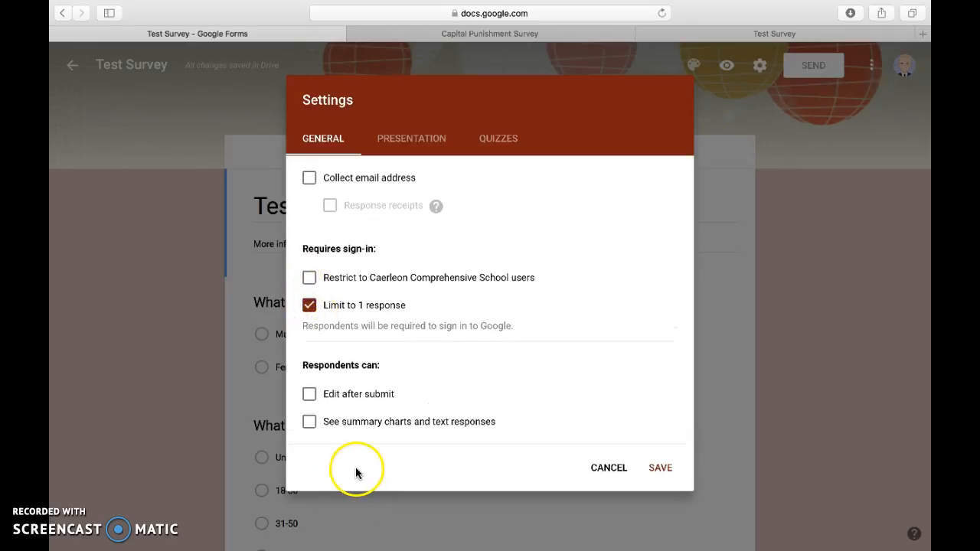
click(310, 423)
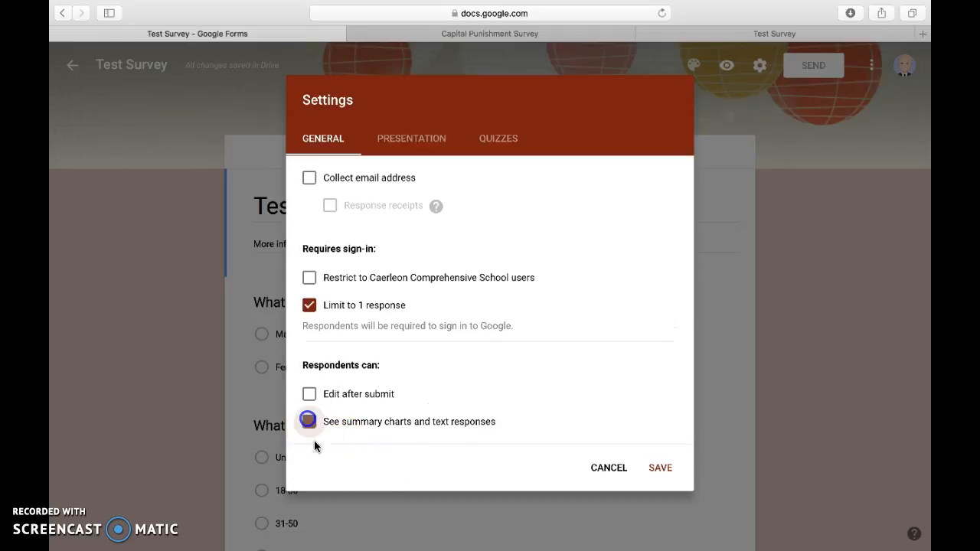
Step: Show a progress bar, set the confirmation message to "Thank you for completing my survey.", and save the form settings
click(420, 144)
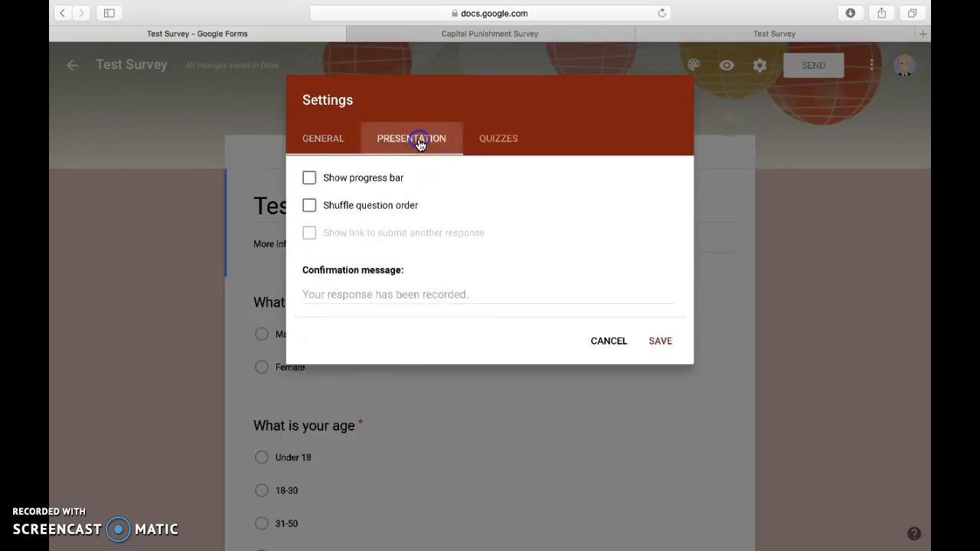
click(311, 181)
click(464, 294)
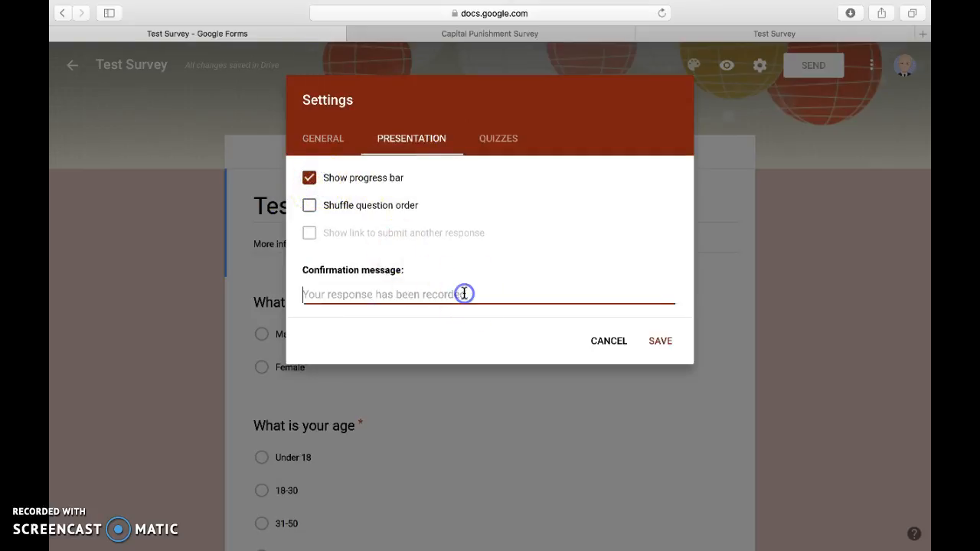
text(T)
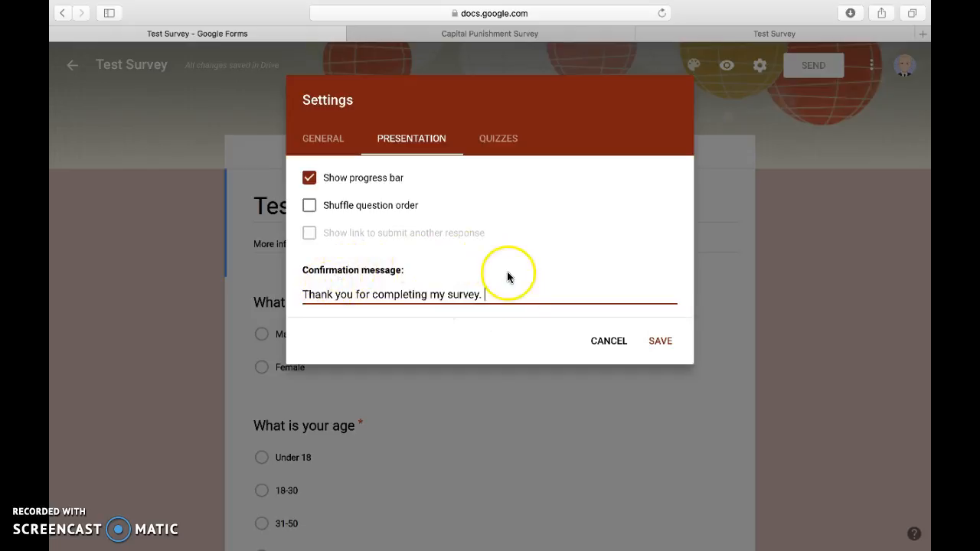
click(663, 348)
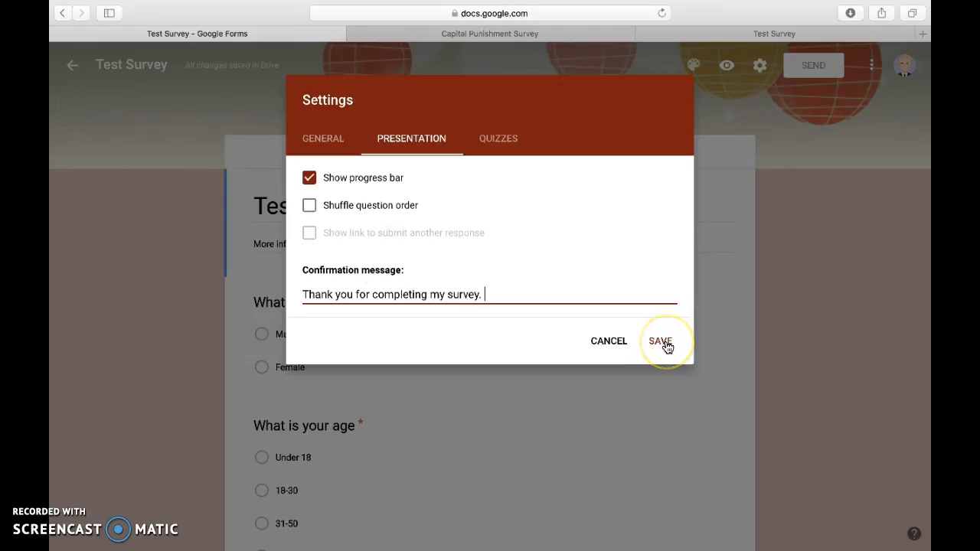
click(663, 343)
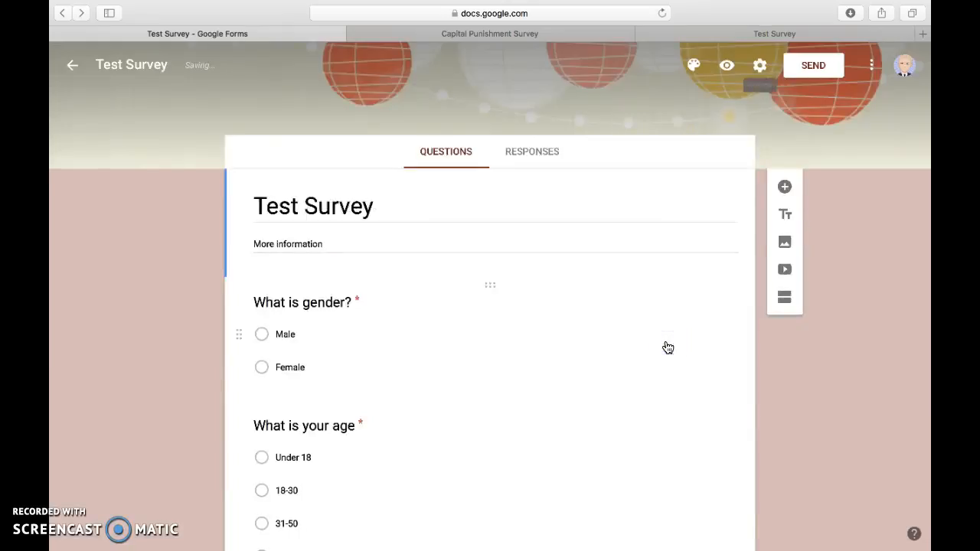
scroll(511, 319, down, 6)
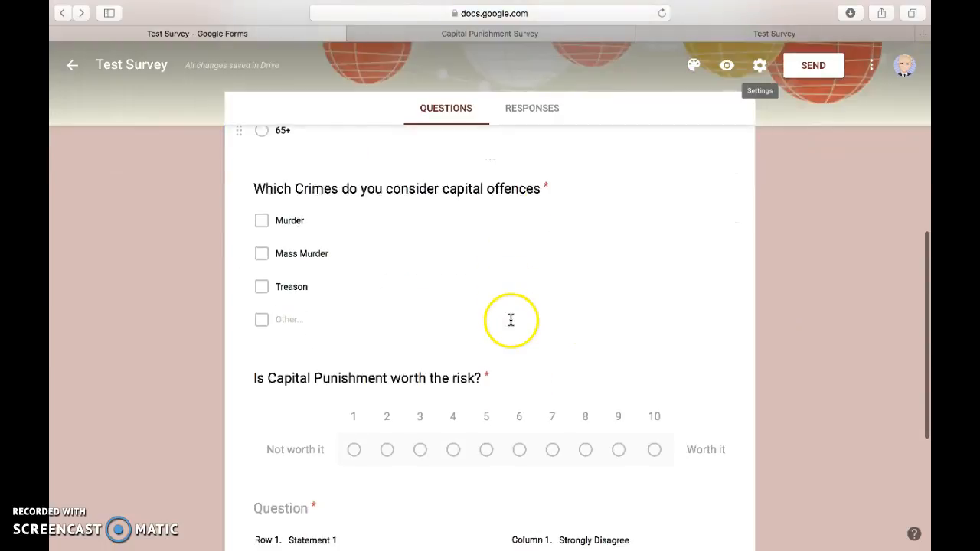
scroll(511, 319, up, 6)
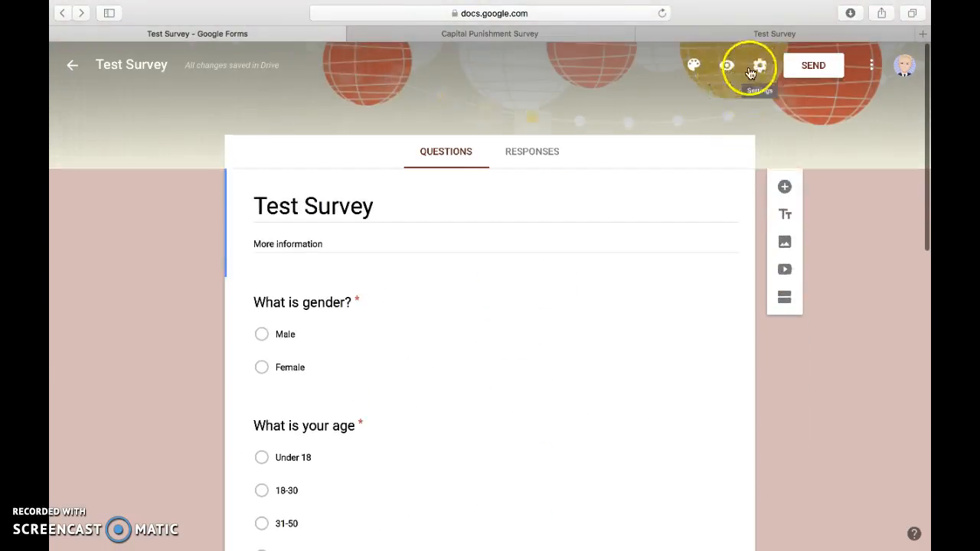
scroll(632, 181, up, 2)
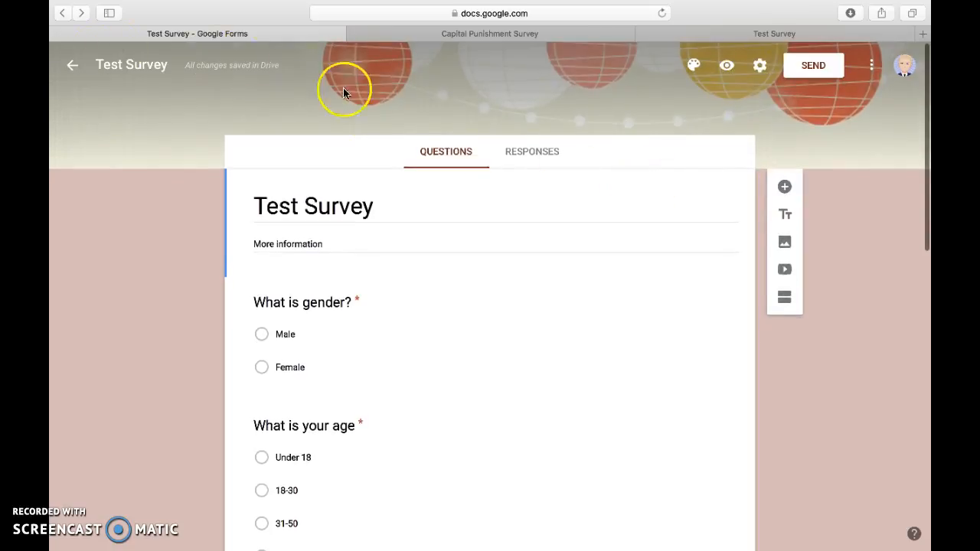
click(433, 35)
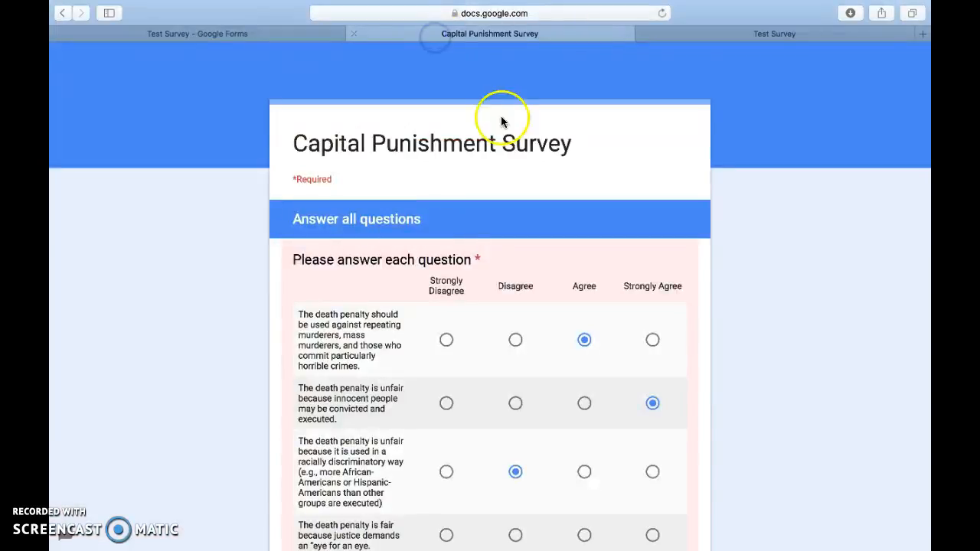
click(797, 34)
click(438, 33)
click(295, 33)
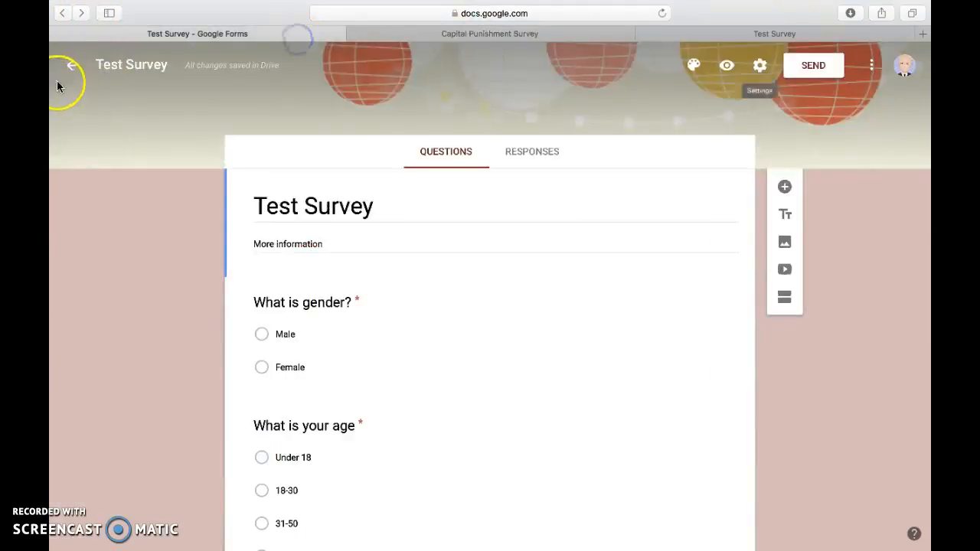
Step: Return to the list of recent forms and open the original Capital Punishment Survey, not its copy
click(73, 69)
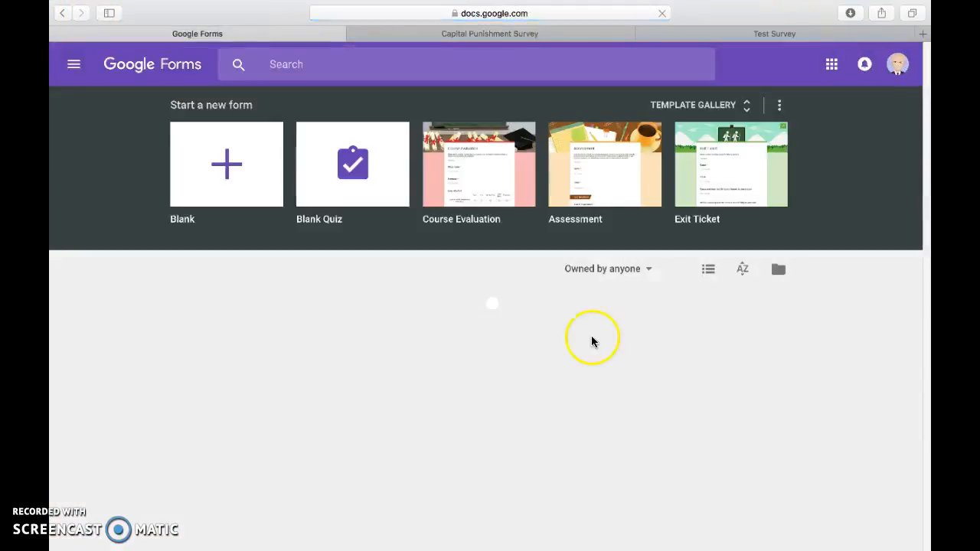
scroll(455, 312, down, 2)
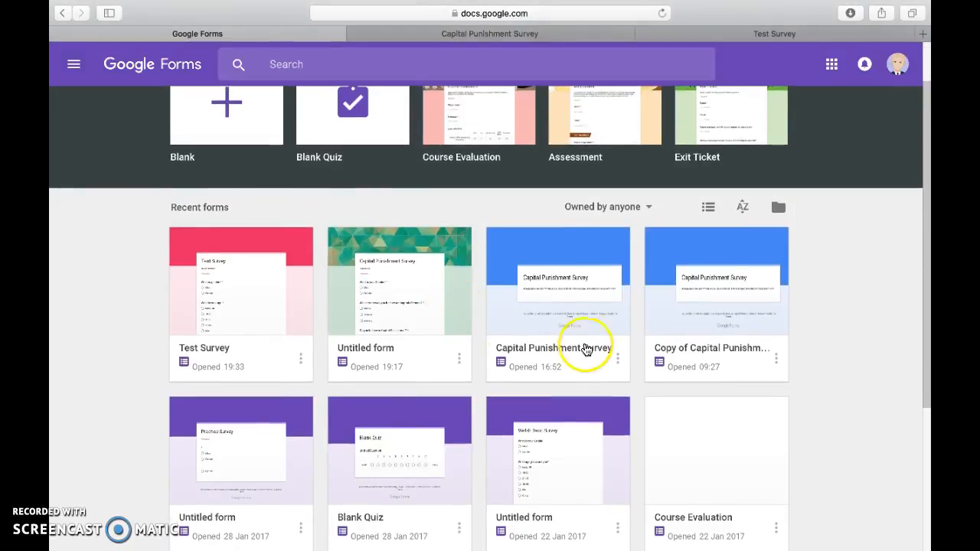
click(595, 264)
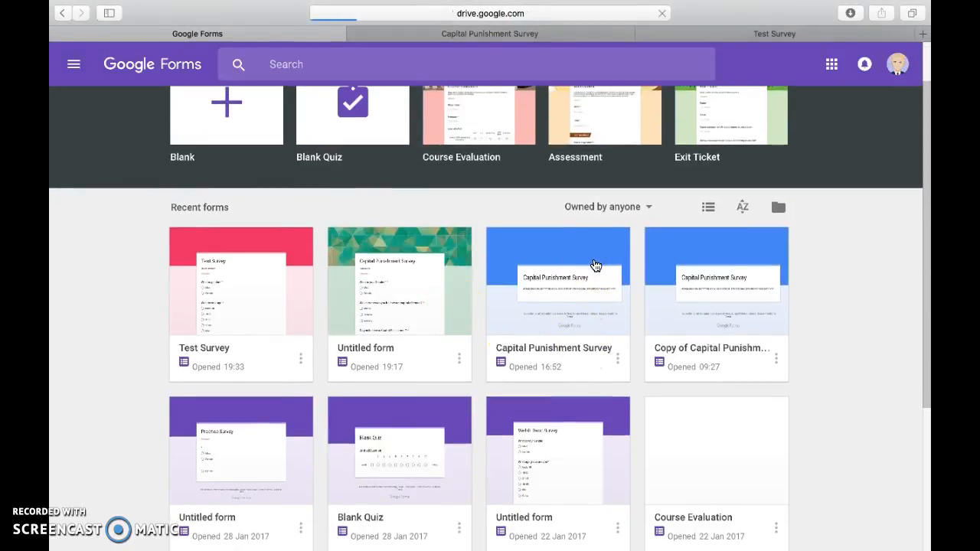